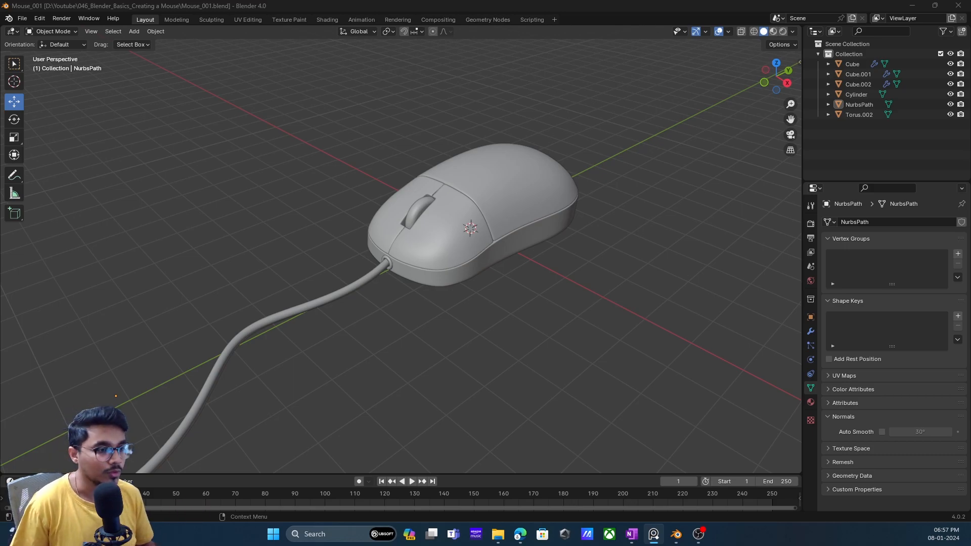
- Switch the viewport to material preview shading to show the mouse model's materials
middle_drag(606, 142, 510, 198)
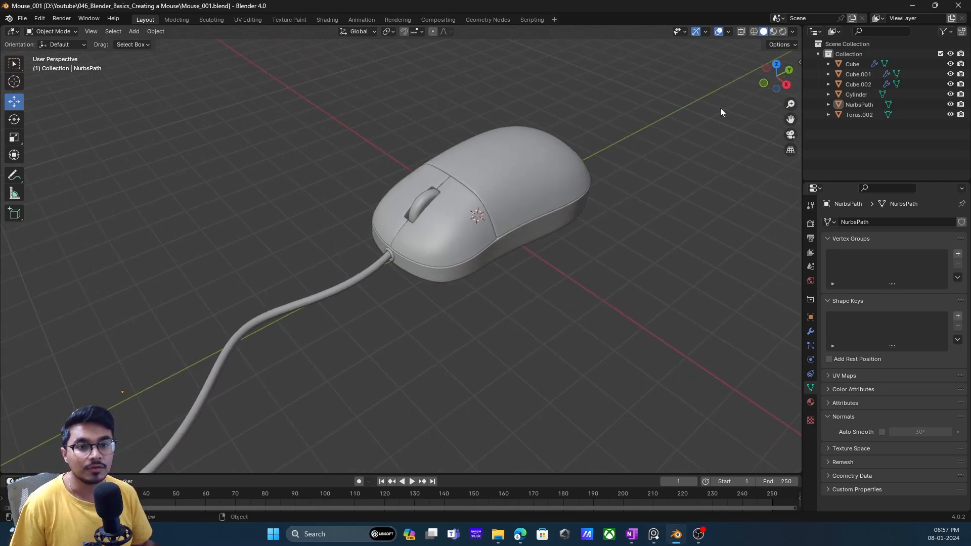
click(773, 31)
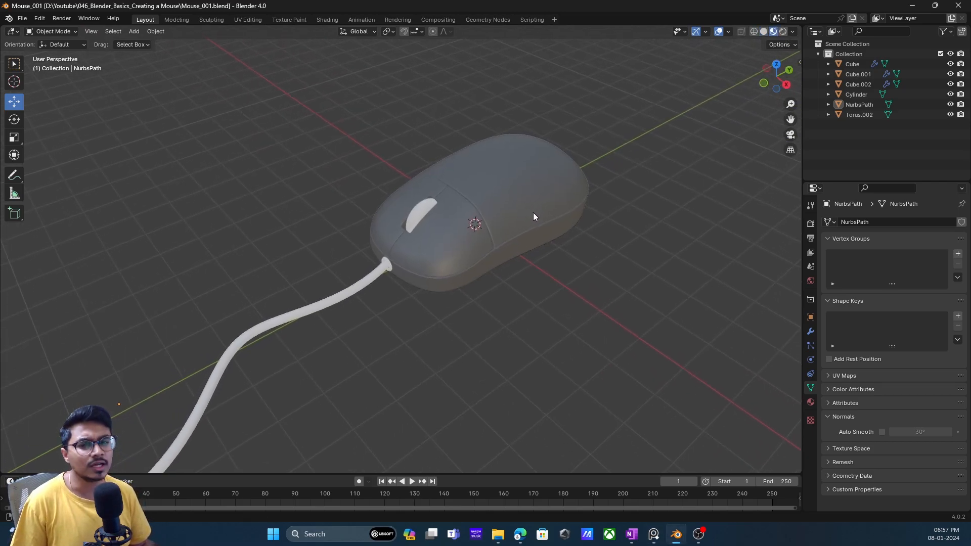
scroll(533, 214, up, 2)
middle_drag(529, 220, 502, 231)
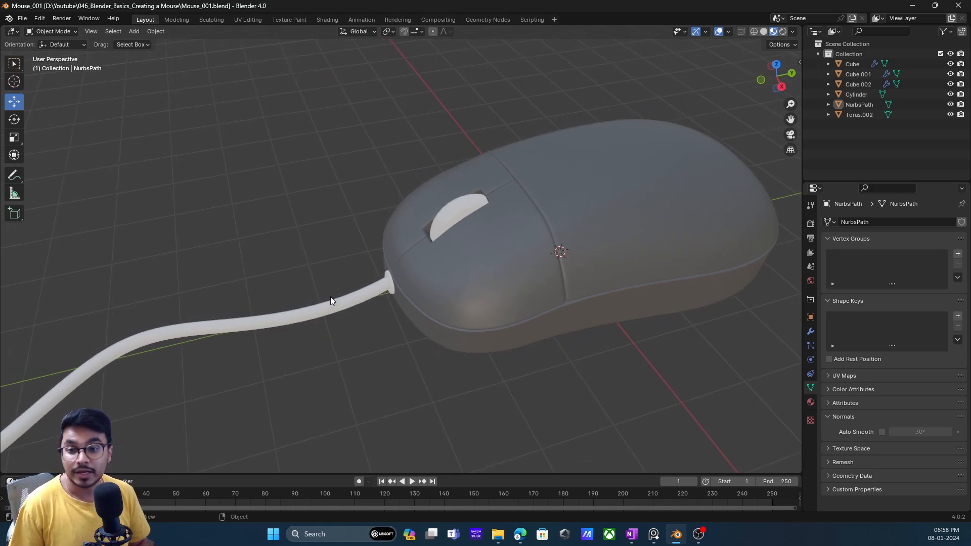
scroll(390, 279, up, 1)
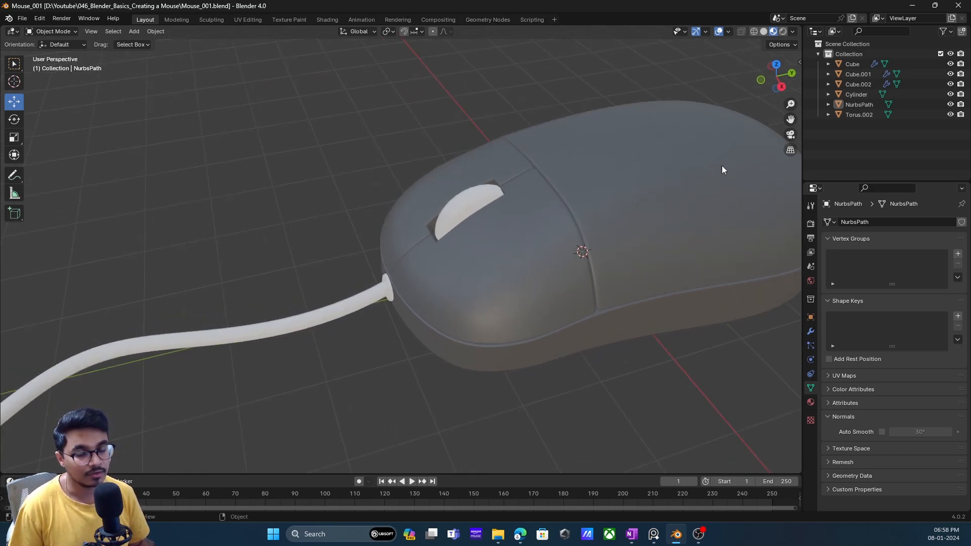
- Set the base color of the rear shell's MouseBlackBody material to near-black with a value of 0.010
click(809, 402)
click(707, 263)
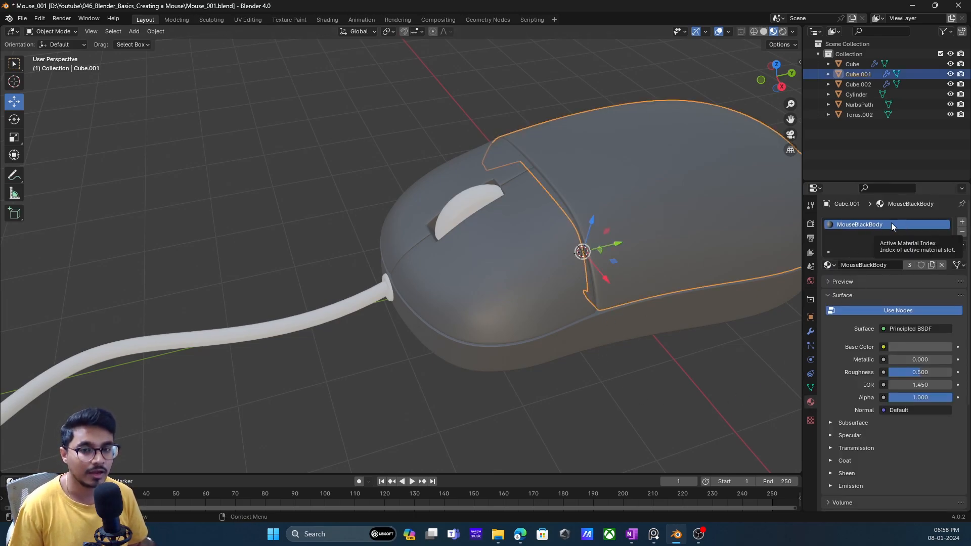
shift+middle_drag(672, 299, 638, 293)
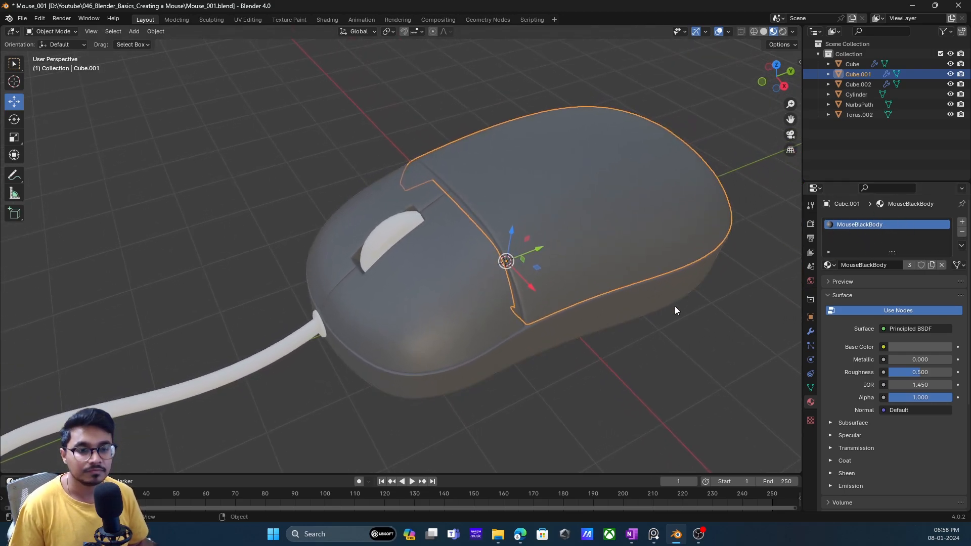
click(922, 345)
drag(944, 253, 944, 263)
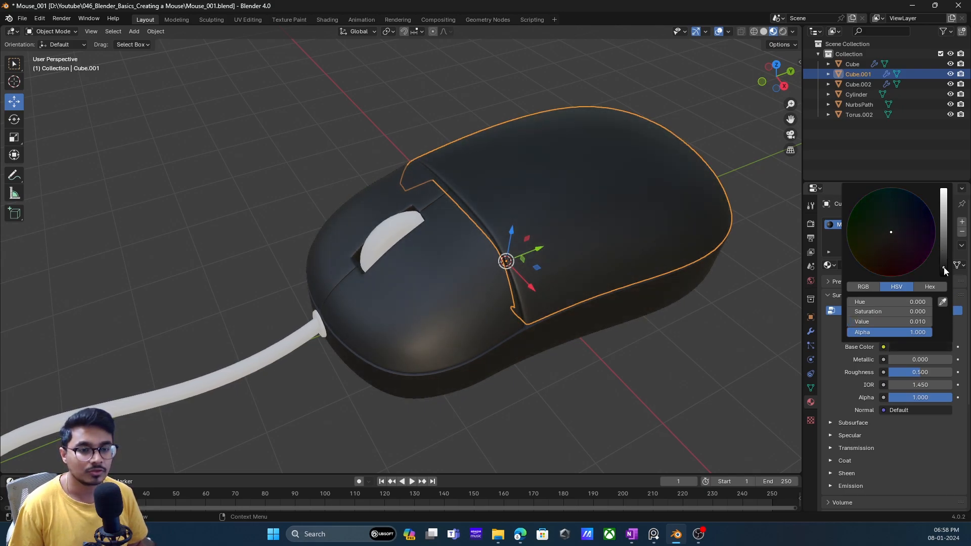
- Try roughness values of 0.650 and 0.020 on the MouseBlackBody material and compare the reflections
middle_drag(631, 301, 635, 339)
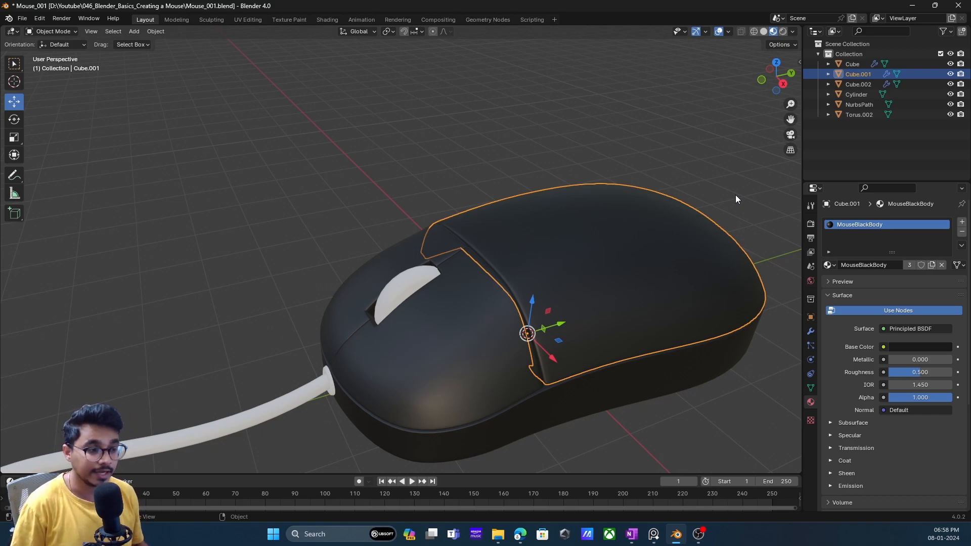
middle_drag(593, 296, 558, 327)
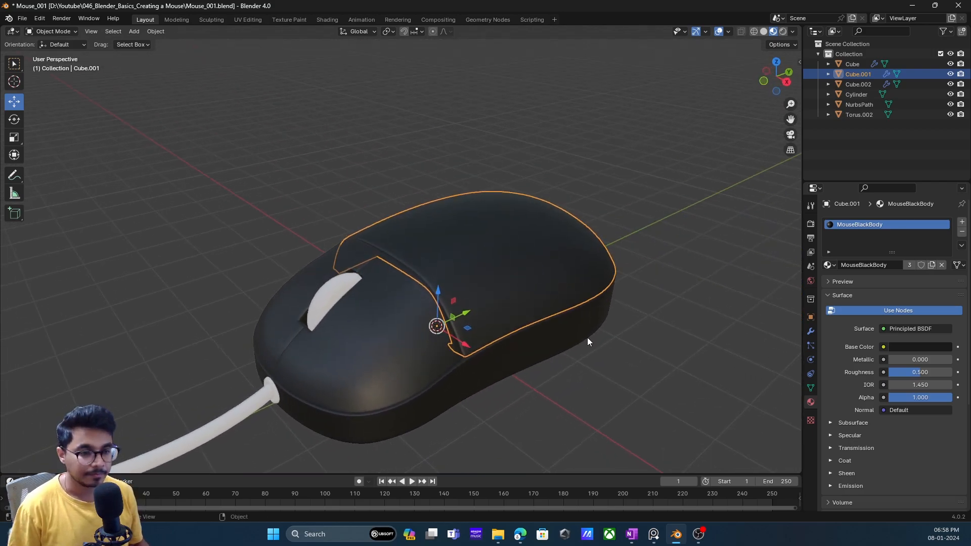
drag(916, 372, 925, 372)
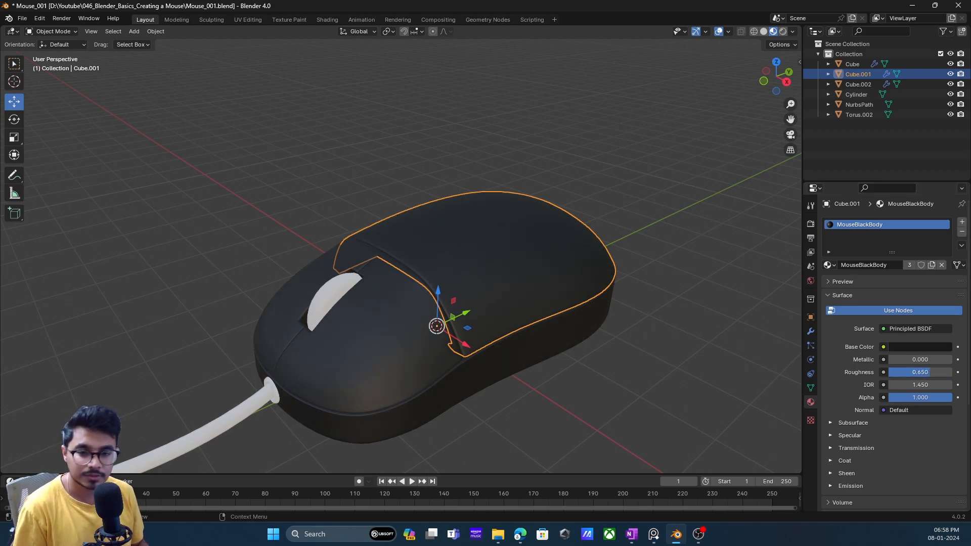
middle_drag(354, 303, 505, 310)
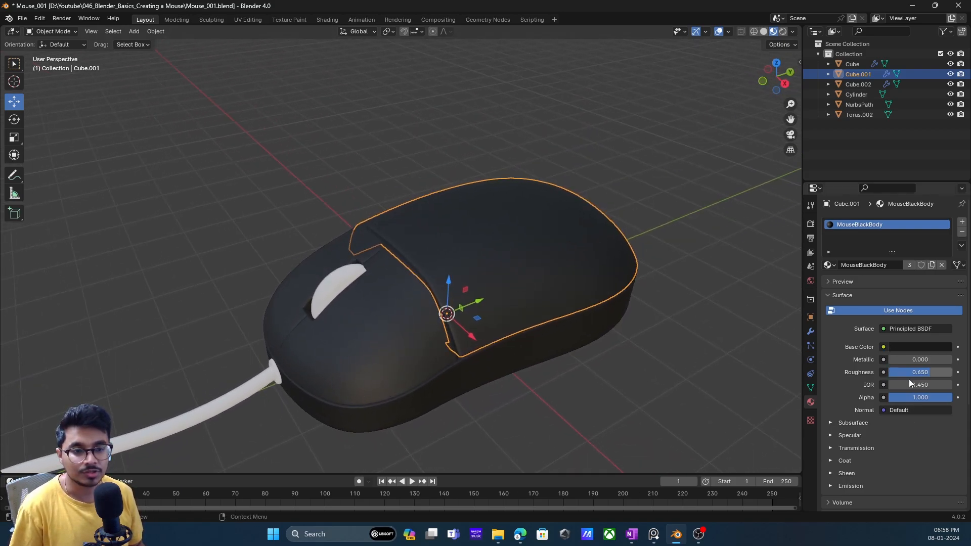
drag(924, 372, 891, 373)
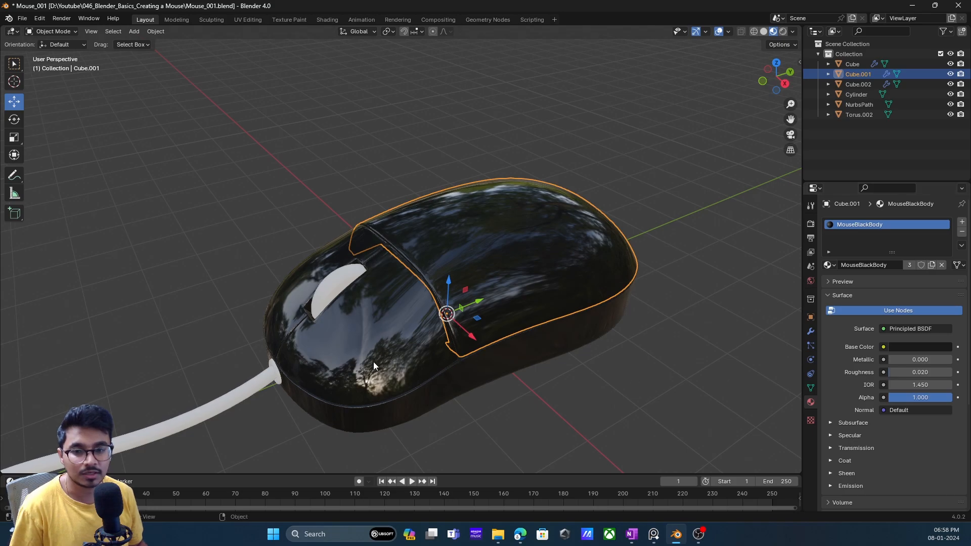
middle_drag(477, 327, 501, 349)
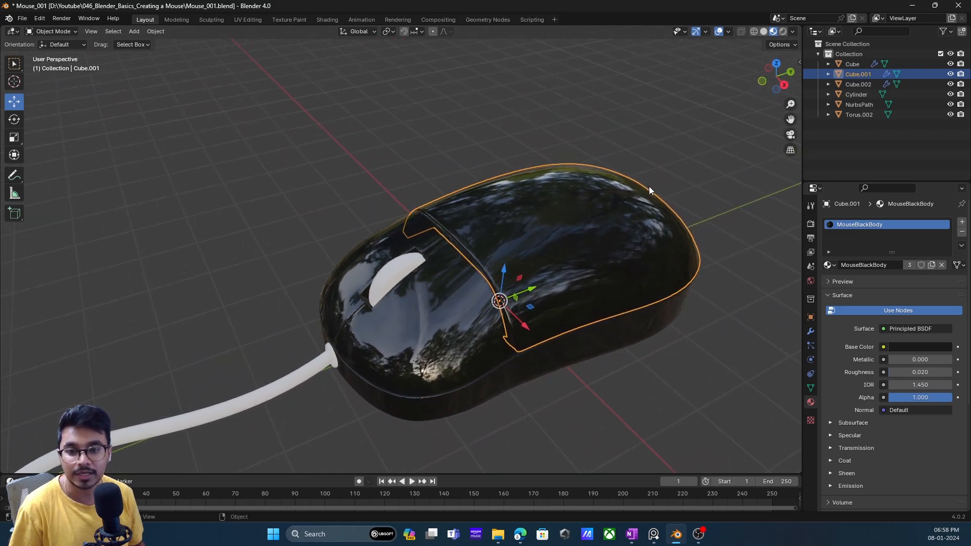
- Set the MouseBlackBody material's roughness to about 0.657 for a matte finish
double_click(909, 372)
click(803, 396)
mouse_move(920, 374)
mouse_down()
mouse_move(967, 374)
mouse_move(930, 372)
mouse_up()
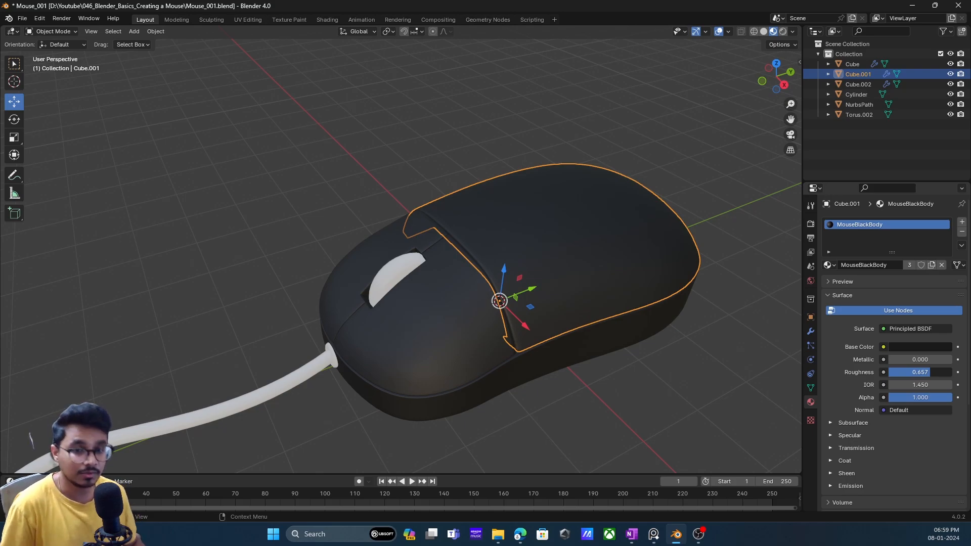
- View the MouseBlackBody material's nodes in the Shading workspace, then return to the Layout workspace
click(326, 20)
mouse_move(522, 227)
middle_down()
mouse_move(409, 207)
mouse_move(423, 139)
mouse_move(652, 280)
middle_up()
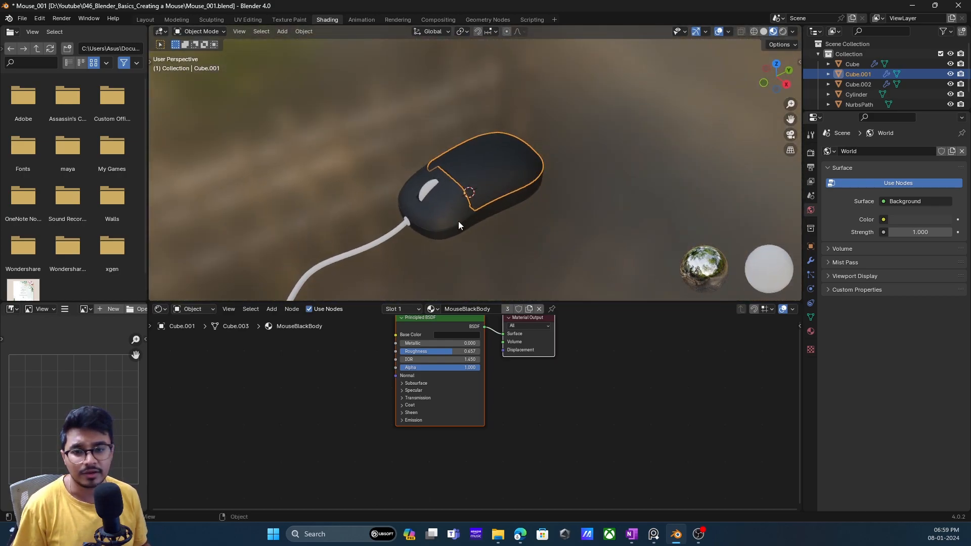
click(145, 20)
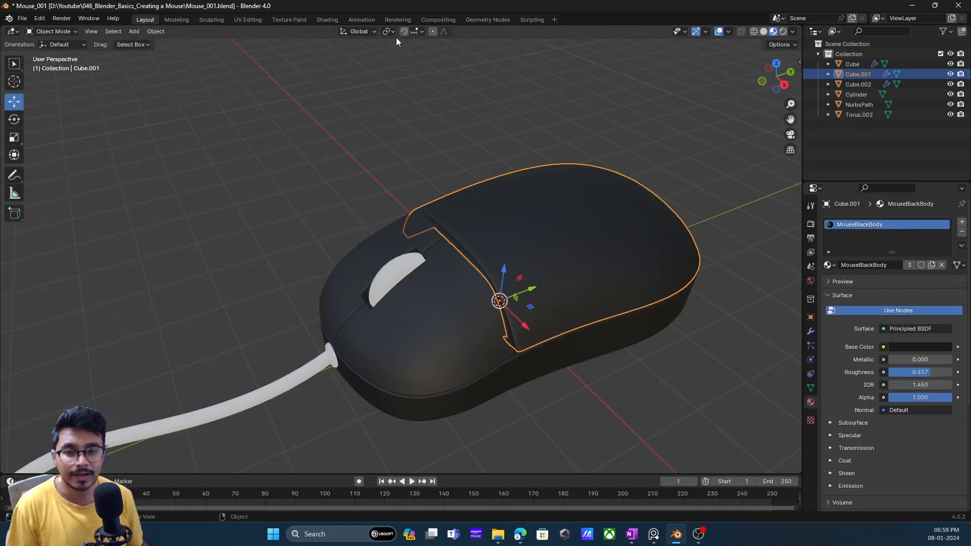
middle_drag(585, 217, 567, 301)
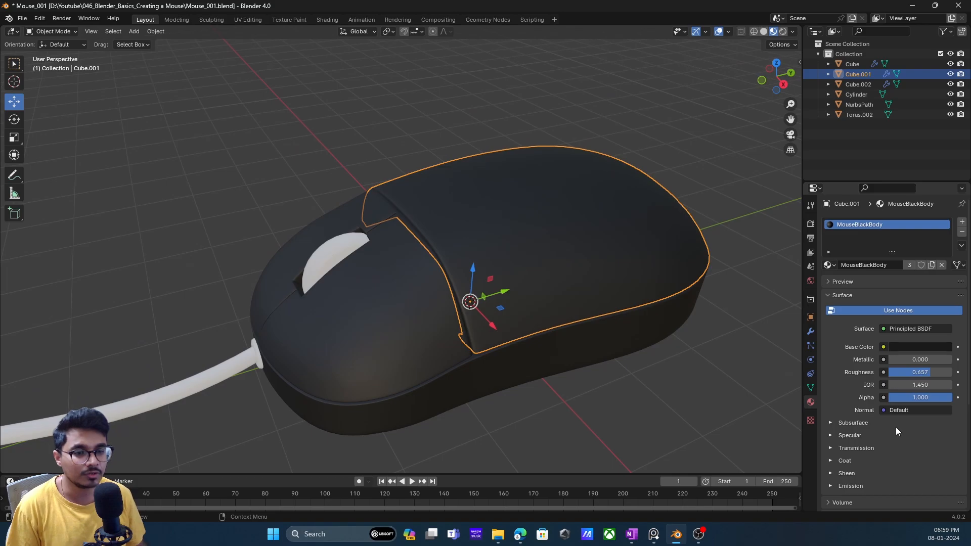
- Check which material is assigned to the mouse's base, front button piece and rear shell
mouse_move(541, 306)
middle_down()
mouse_move(523, 309)
mouse_move(598, 303)
mouse_move(526, 309)
mouse_move(545, 297)
mouse_move(538, 301)
middle_up()
click(562, 363)
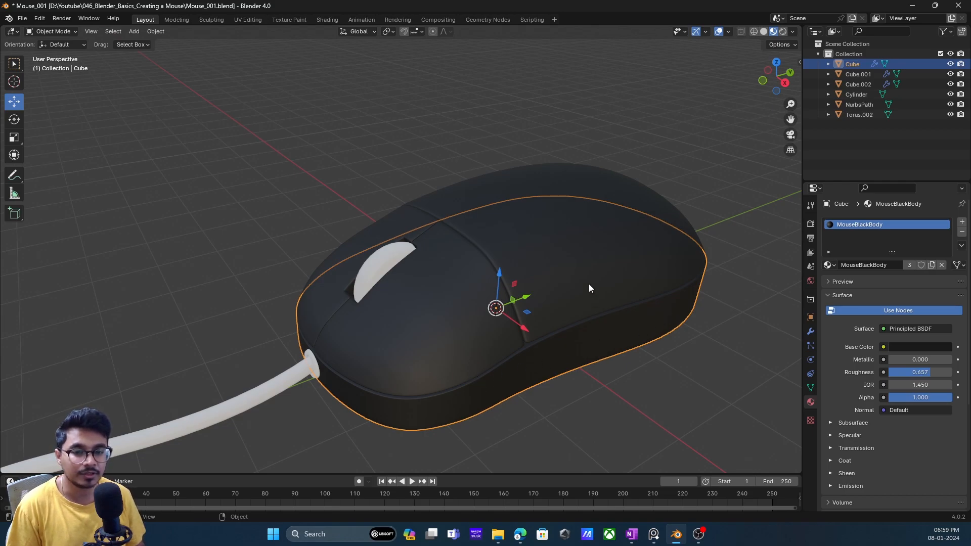
click(374, 305)
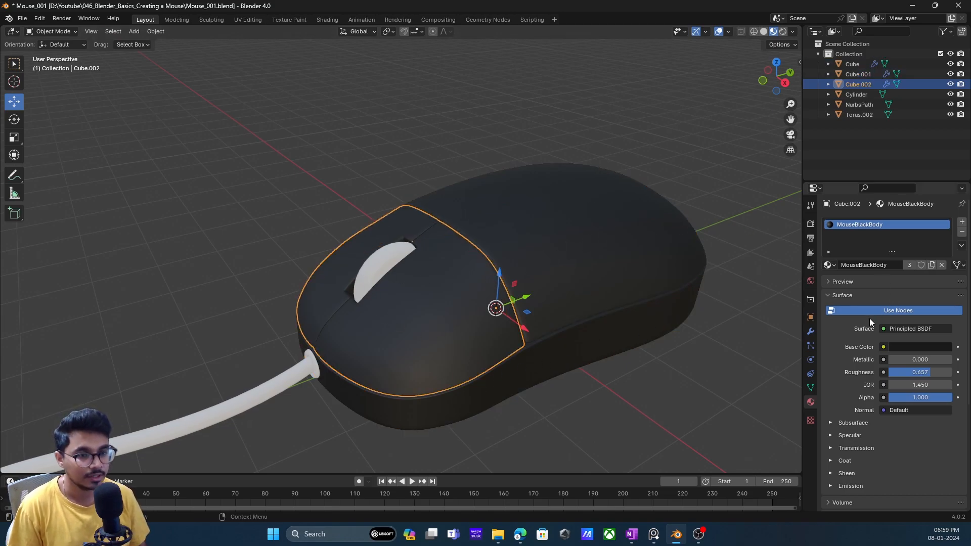
click(711, 229)
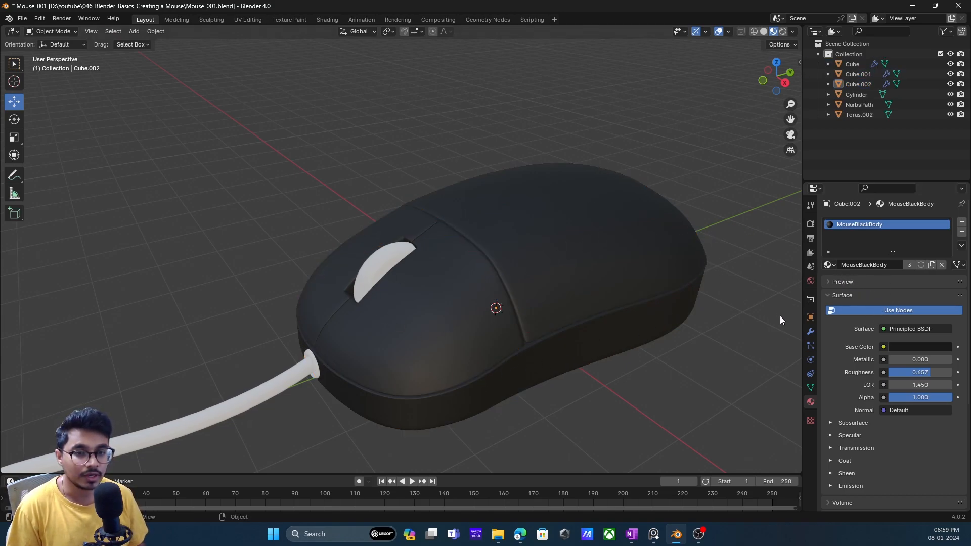
click(666, 276)
click(745, 323)
- Make the rear shell's material a single-user copy and rename it WhiteBody
click(663, 268)
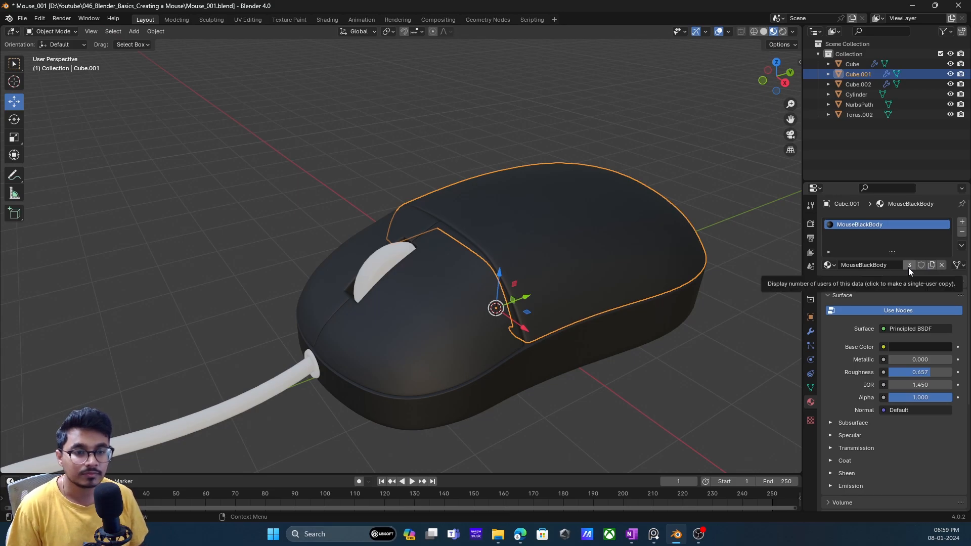
click(908, 266)
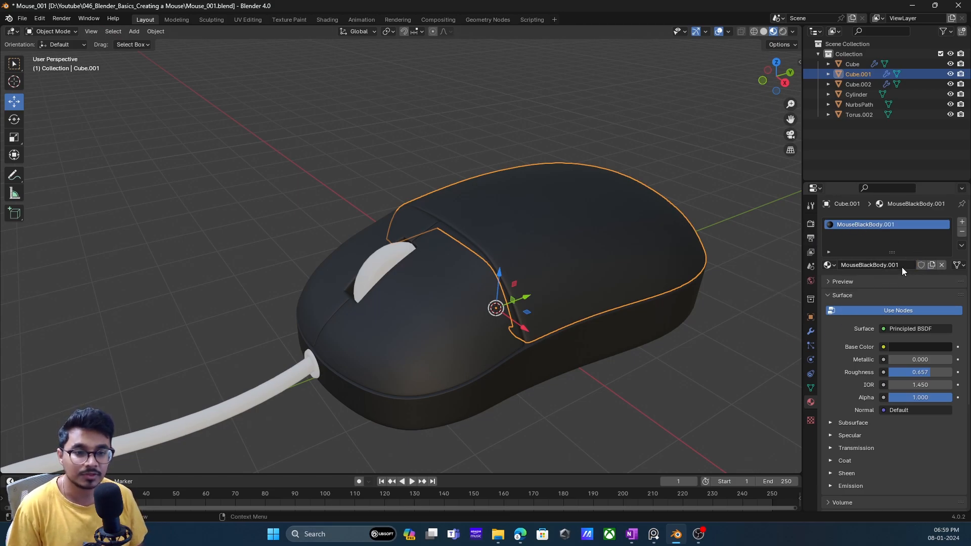
drag(902, 266, 819, 267)
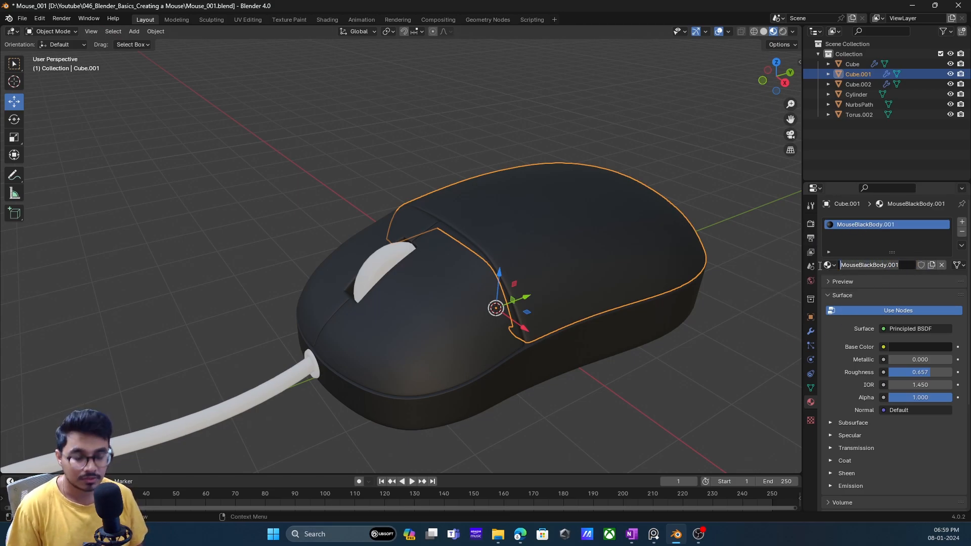
text(Whitw)
key(BackSpace)
text(eBody)
key(Return)
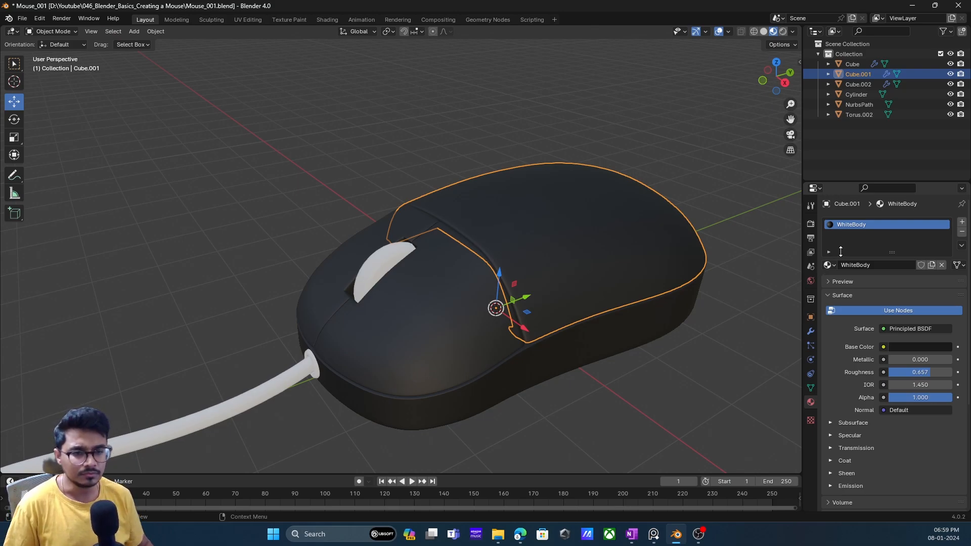
- Set the WhiteBody base color to a warm off-white with hue 0.122, saturation 0.188 and value 0.596
shift+middle_drag(599, 297, 630, 265)
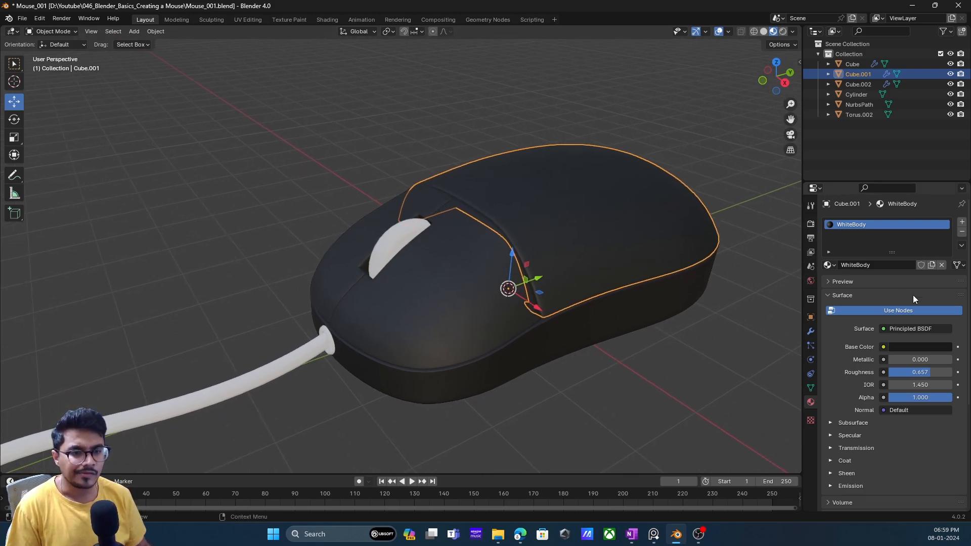
click(921, 348)
drag(942, 258, 944, 205)
drag(888, 235, 886, 236)
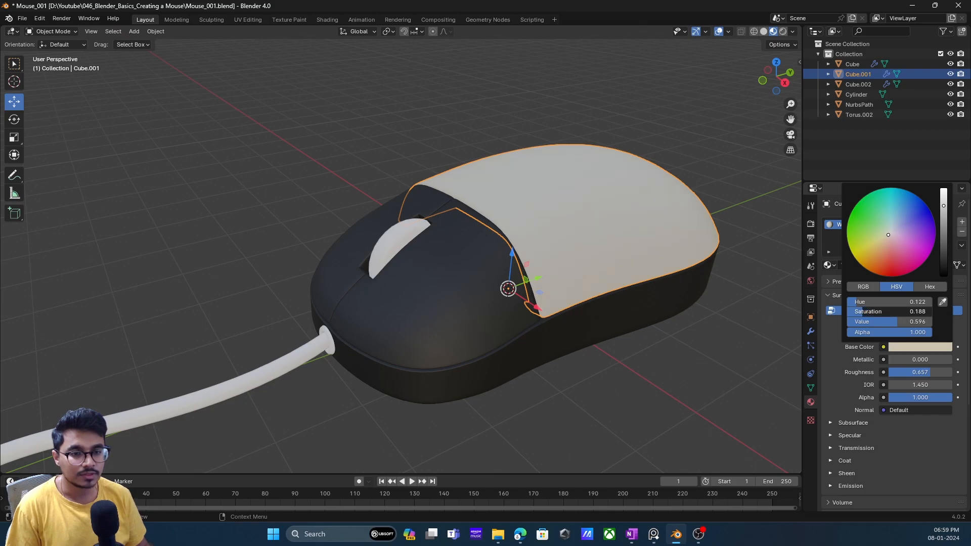
- Preview the mouse in rendered shading with nothing selected, then return to material preview
middle_drag(575, 269, 602, 250)
click(783, 32)
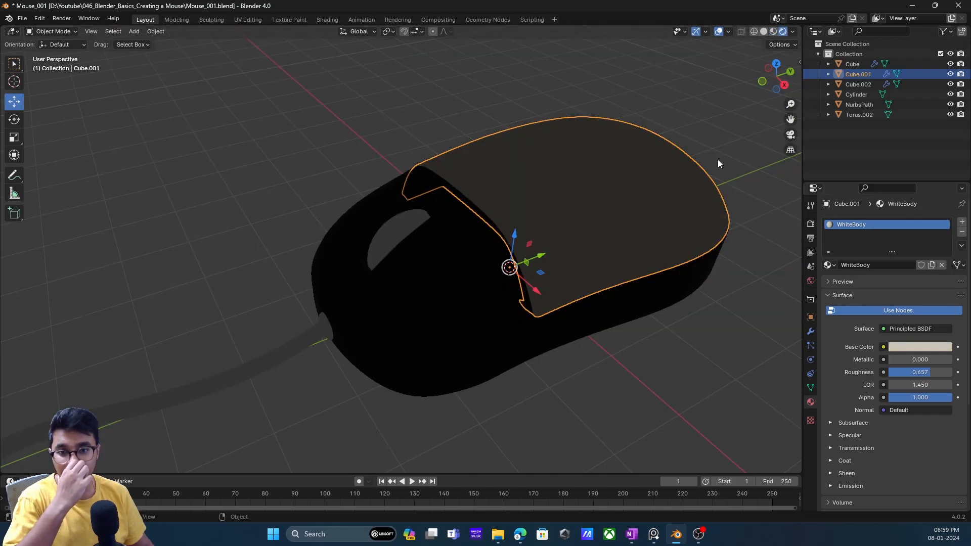
middle_drag(621, 210, 602, 233)
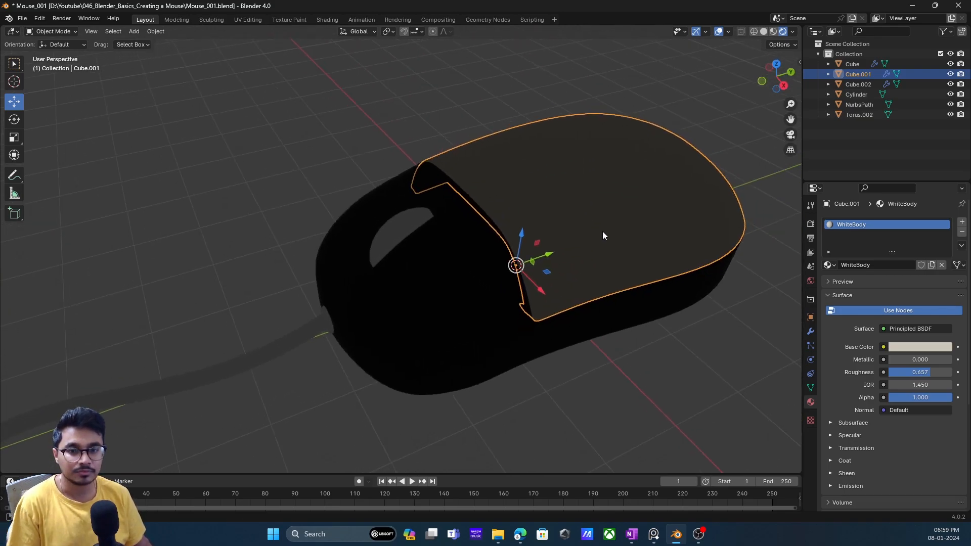
key(alt+a)
middle_drag(677, 186, 536, 211)
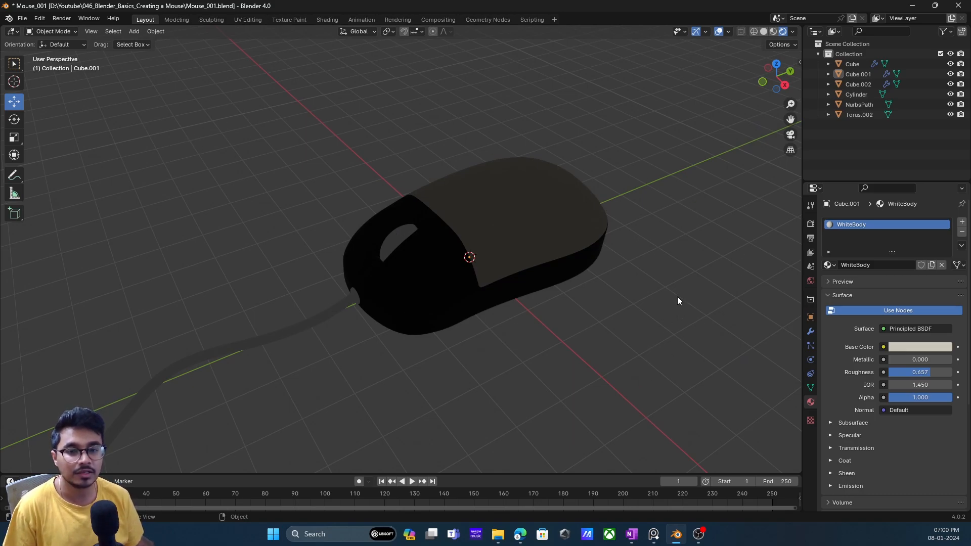
click(773, 32)
- Adjust the WhiteBody base color to a more neutral, less saturated off-white
scroll(509, 292, up, 2)
middle_drag(492, 258, 542, 280)
scroll(505, 274, up, 2)
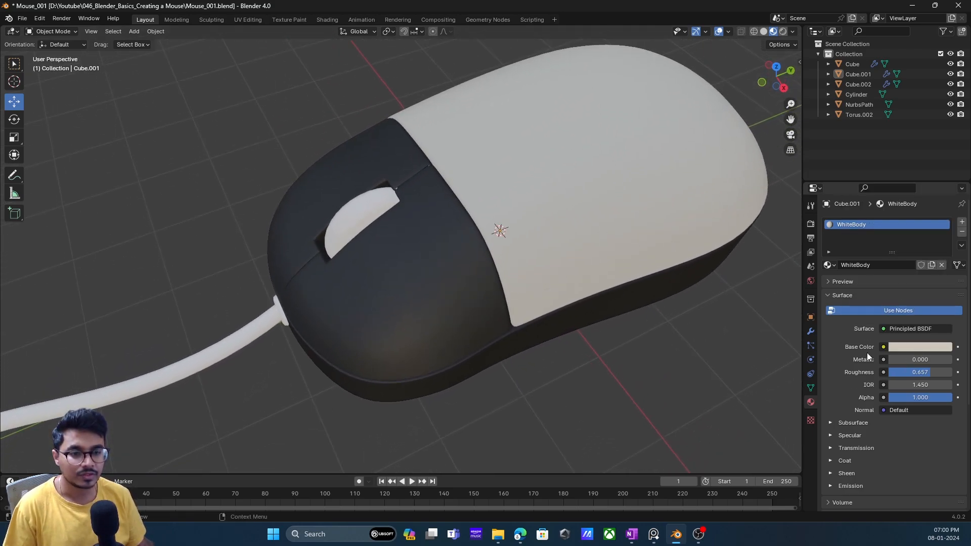
click(912, 349)
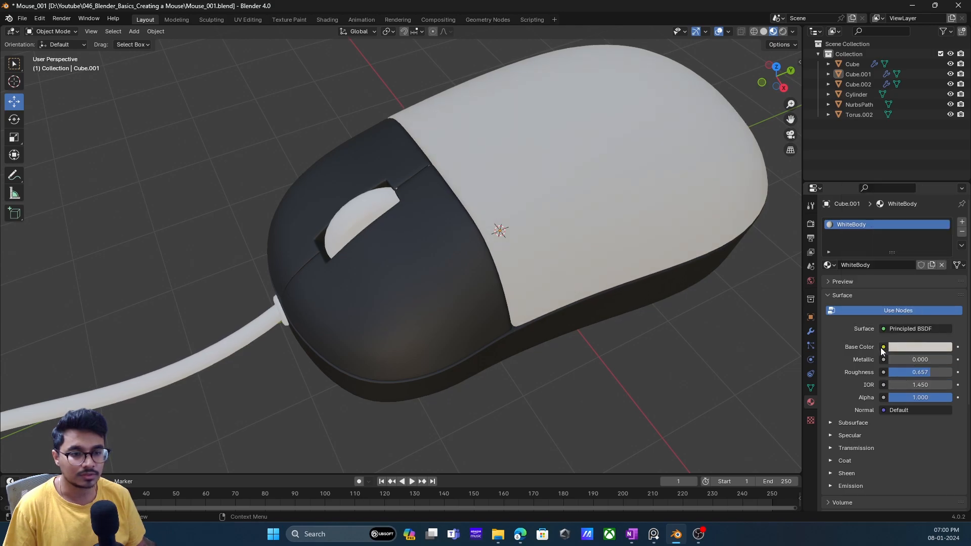
- Assign the existing WhiteBody material to the mouse's front button piece
click(477, 290)
middle_drag(476, 290, 564, 297)
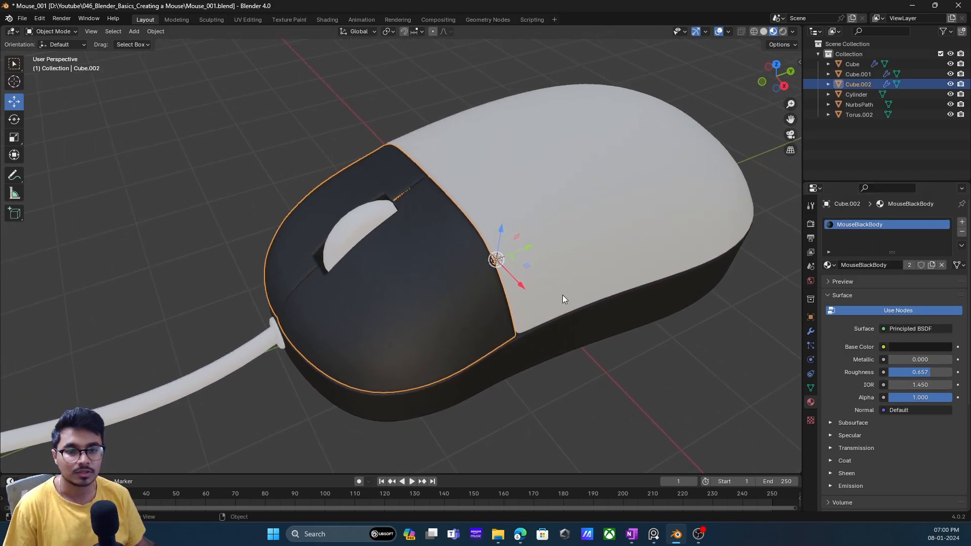
click(830, 265)
click(854, 290)
- Create a material named Wheels on the scroll wheel and set its base color to near-black with value 0.020
middle_drag(510, 312, 601, 269)
click(384, 220)
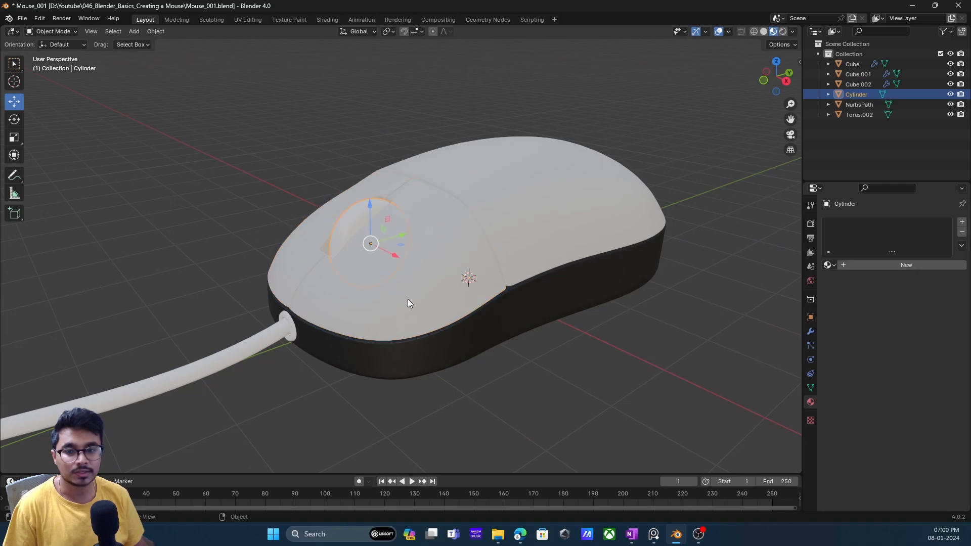
click(869, 267)
key(ctrl+BackSpace)
text(Wheels)
key(Return)
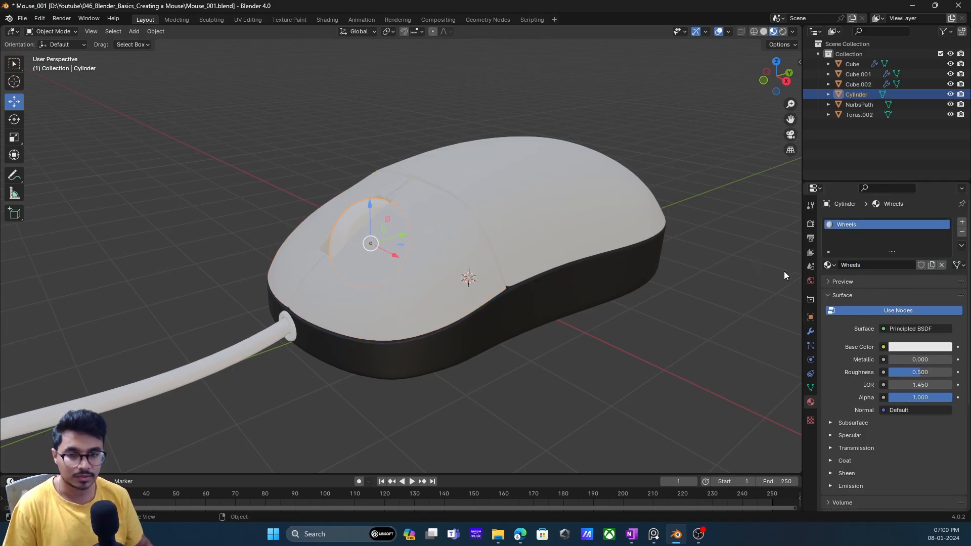
click(931, 347)
click(944, 273)
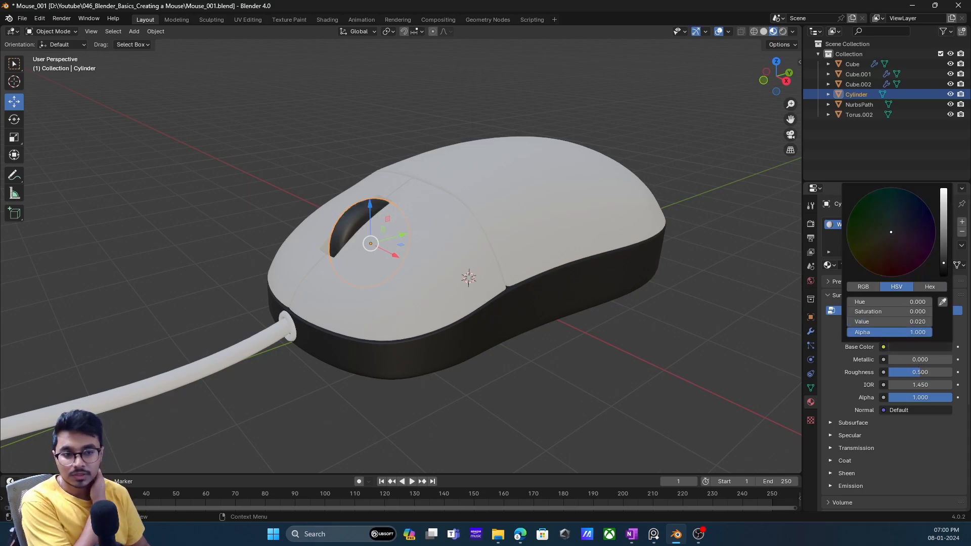
- Darken the Wheels base color to value 0.013 and set its roughness to 0.555
drag(943, 263, 943, 263)
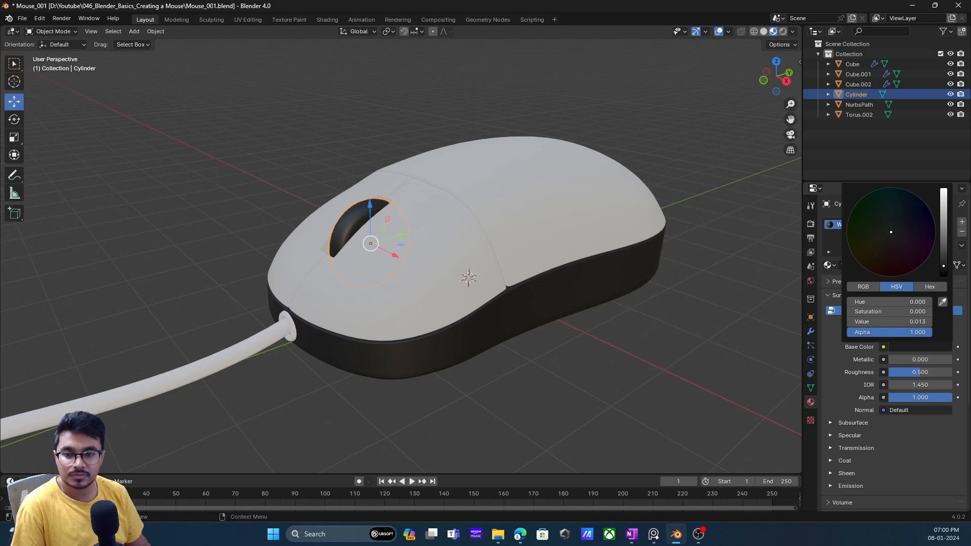
middle_drag(571, 218, 553, 232)
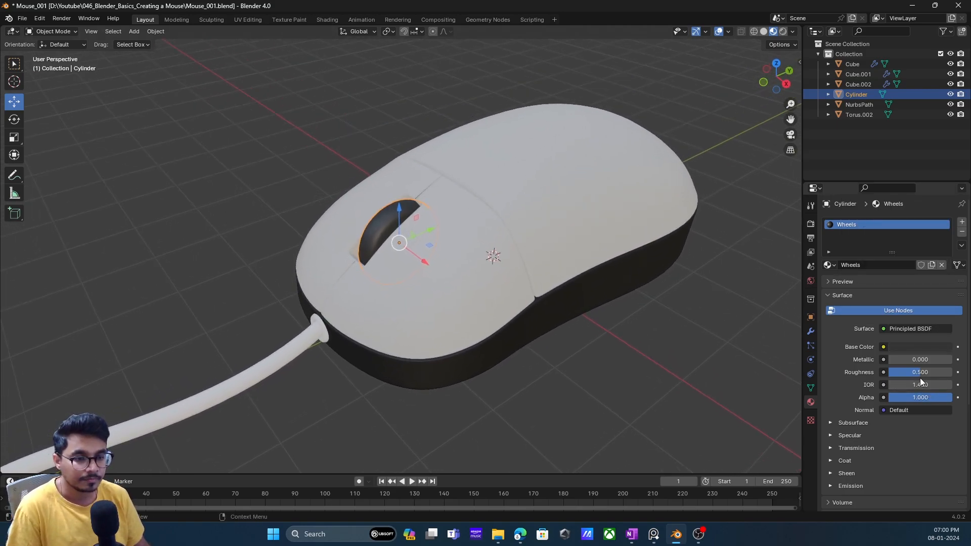
drag(921, 375, 921, 375)
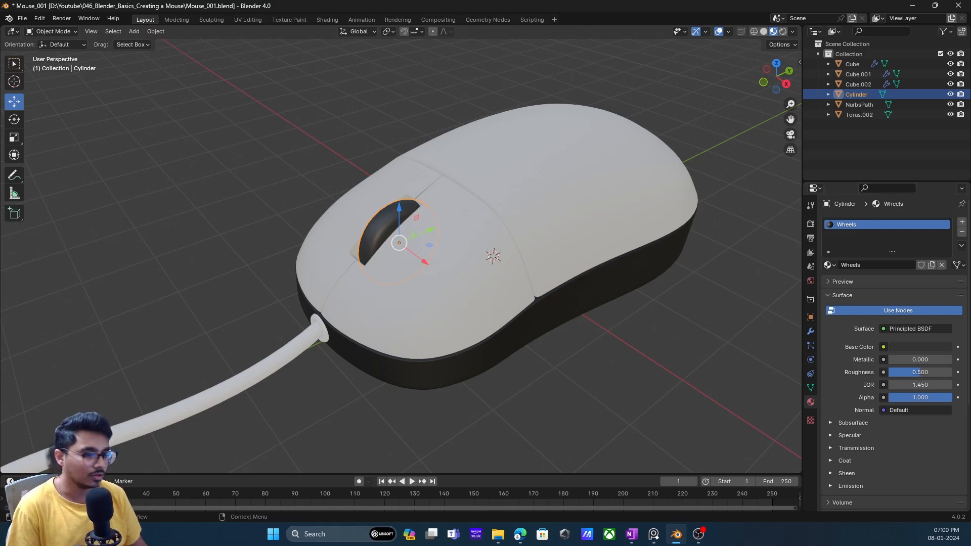
drag(918, 372, 941, 372)
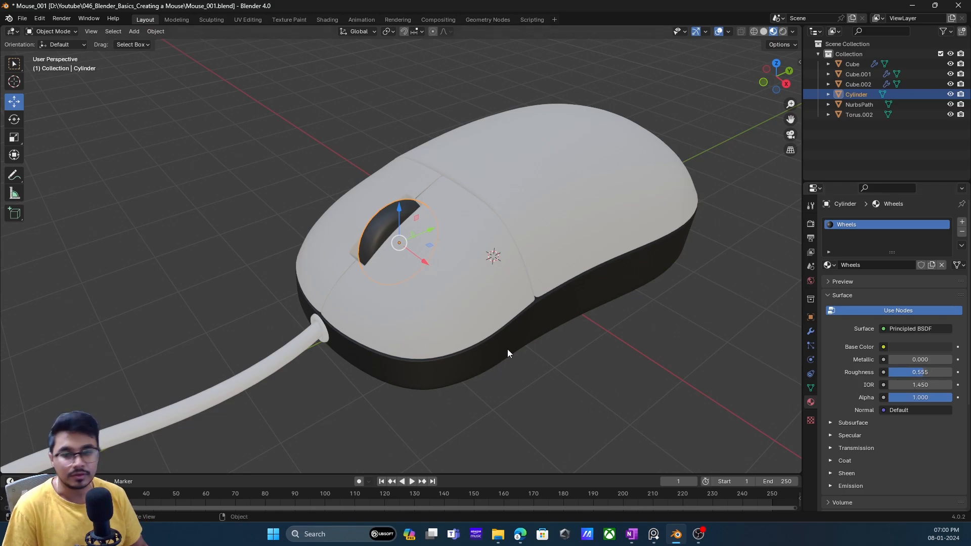
click(626, 375)
- Assign the existing Wheels material to the mouse's cable
middle_drag(448, 247, 445, 248)
click(346, 349)
middle_drag(479, 363, 485, 362)
click(829, 265)
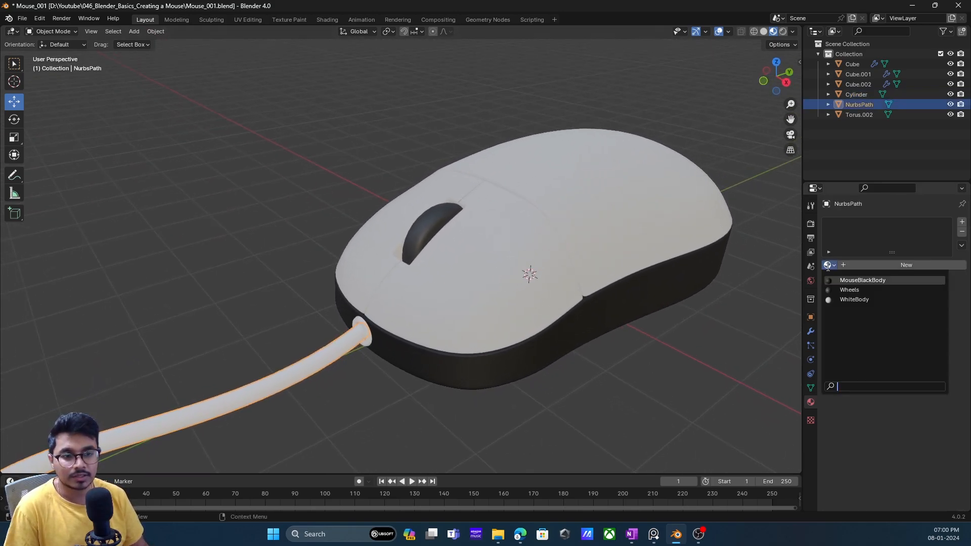
click(855, 300)
scroll(175, 394, down, 2)
middle_drag(225, 392, 258, 392)
scroll(311, 379, up, 1)
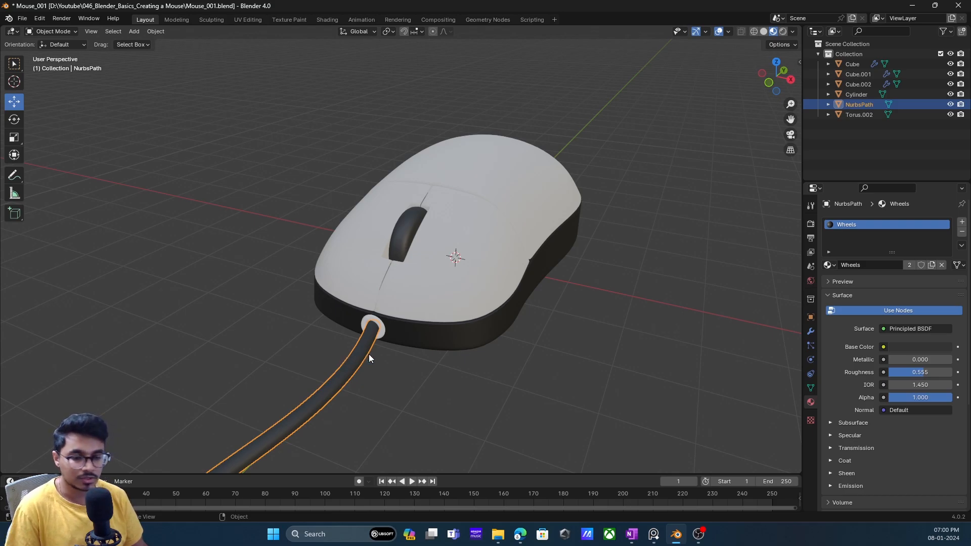
middle_drag(397, 369, 372, 372)
click(339, 373)
middle_drag(305, 374, 357, 342)
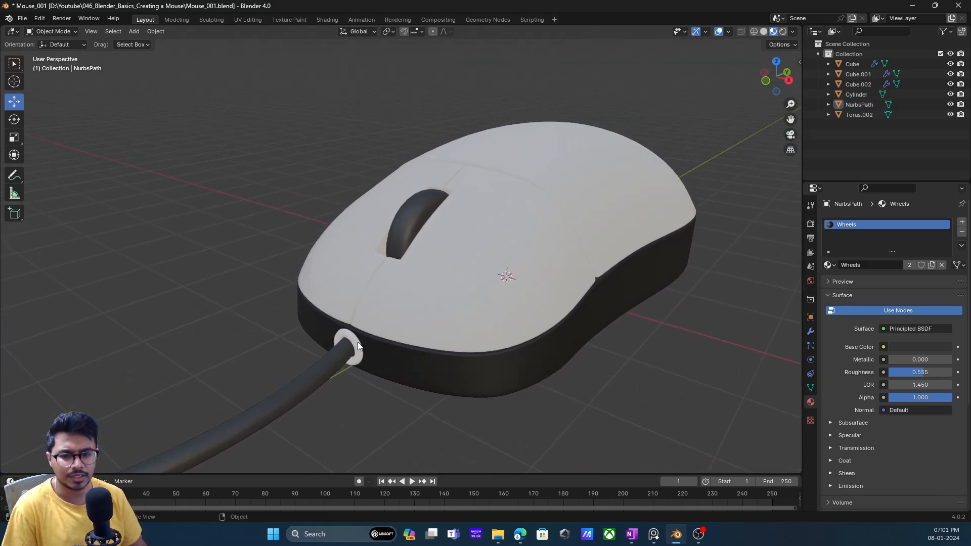
- Create a material named Plastic on the ring where the cable enters the mouse and set its base color to near-black
click(357, 342)
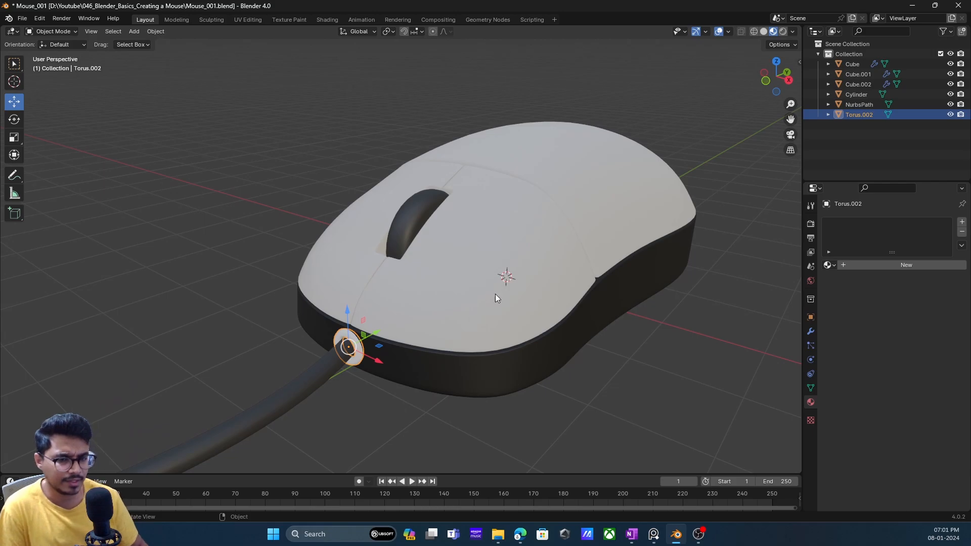
click(830, 266)
click(839, 264)
click(841, 265)
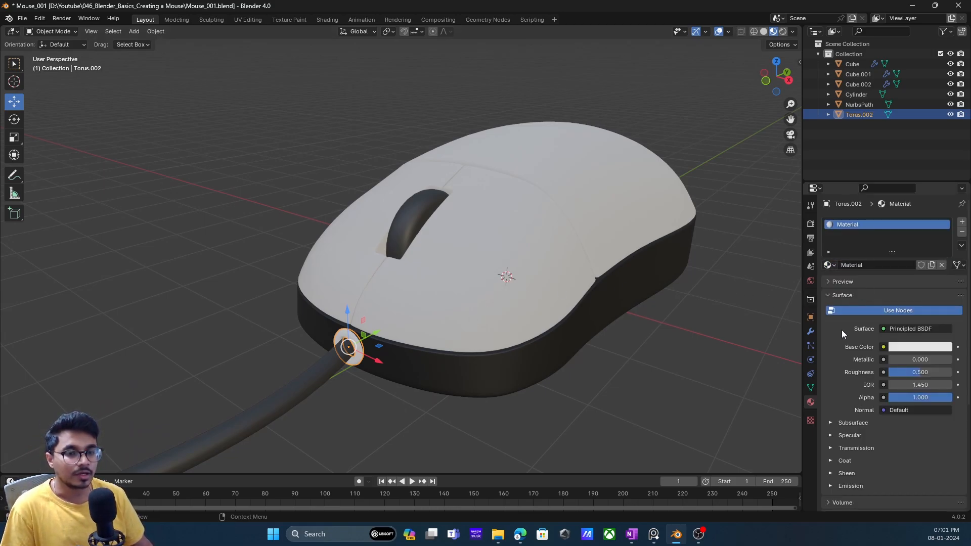
click(874, 267)
text(Plastic)
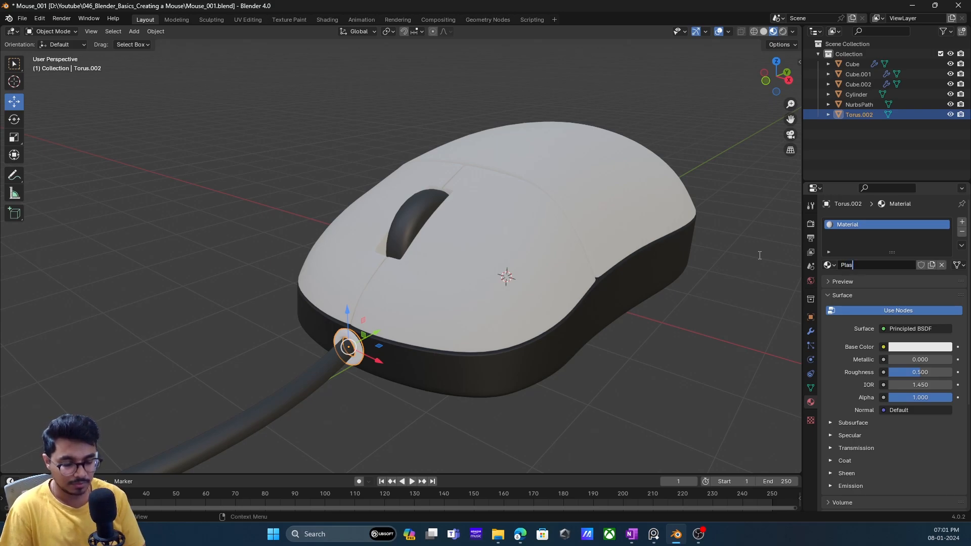
key(Return)
click(926, 348)
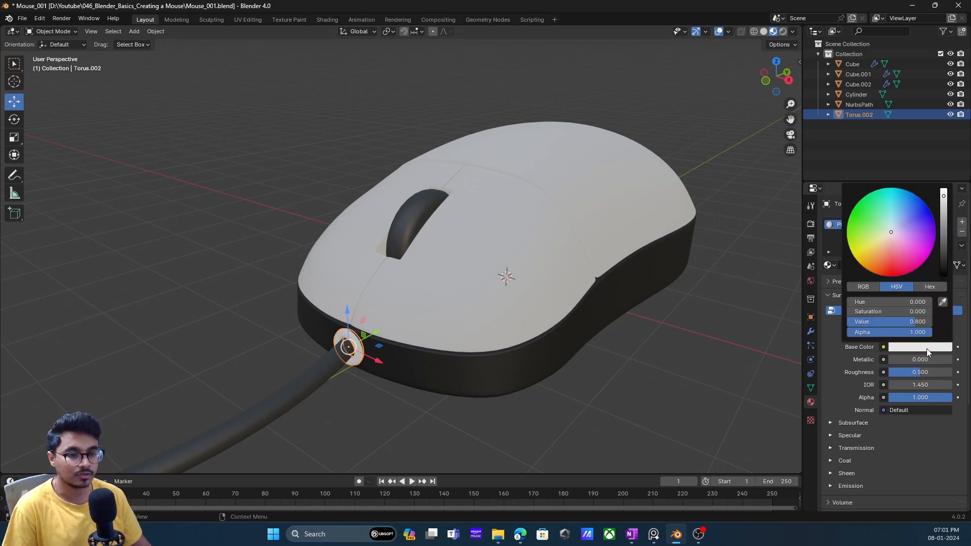
drag(910, 321, 849, 322)
mouse_move(388, 393)
middle_down()
mouse_move(378, 396)
mouse_move(379, 386)
middle_up()
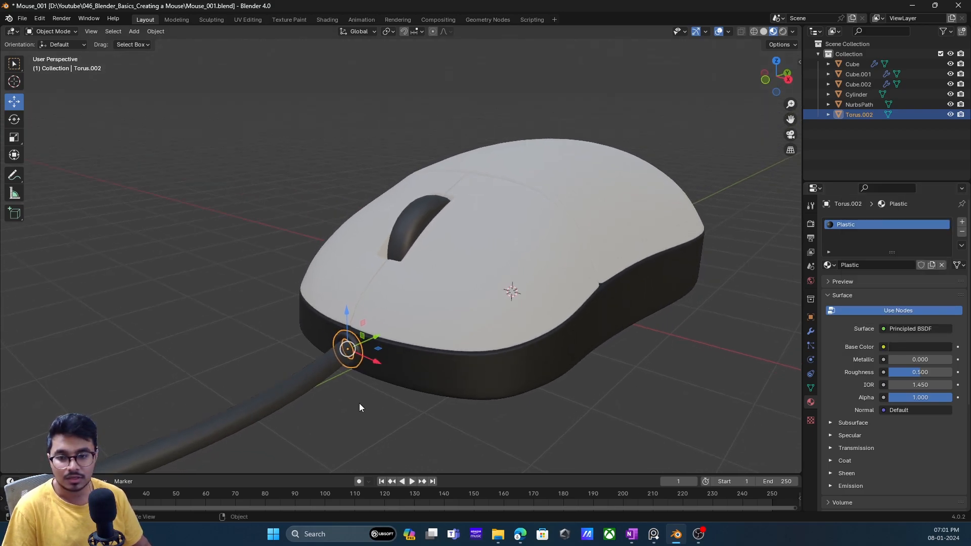
click(359, 403)
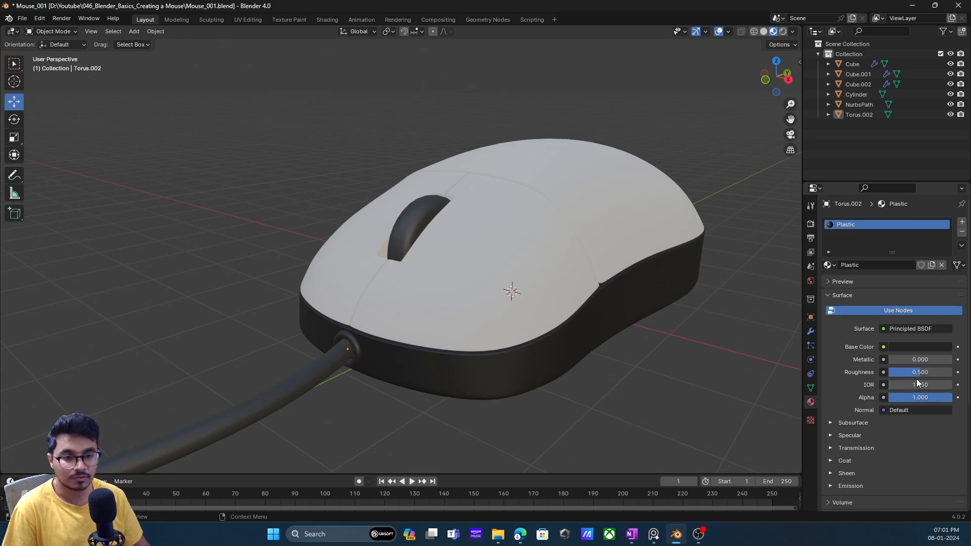
- Set the Plastic material's roughness to 0.319 and save the file
drag(918, 375, 886, 374)
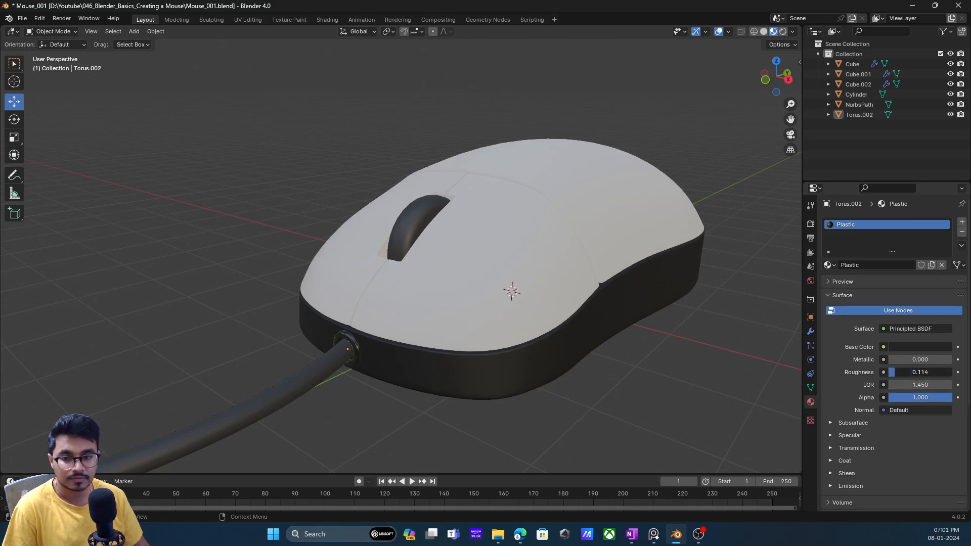
middle_drag(471, 354, 490, 350)
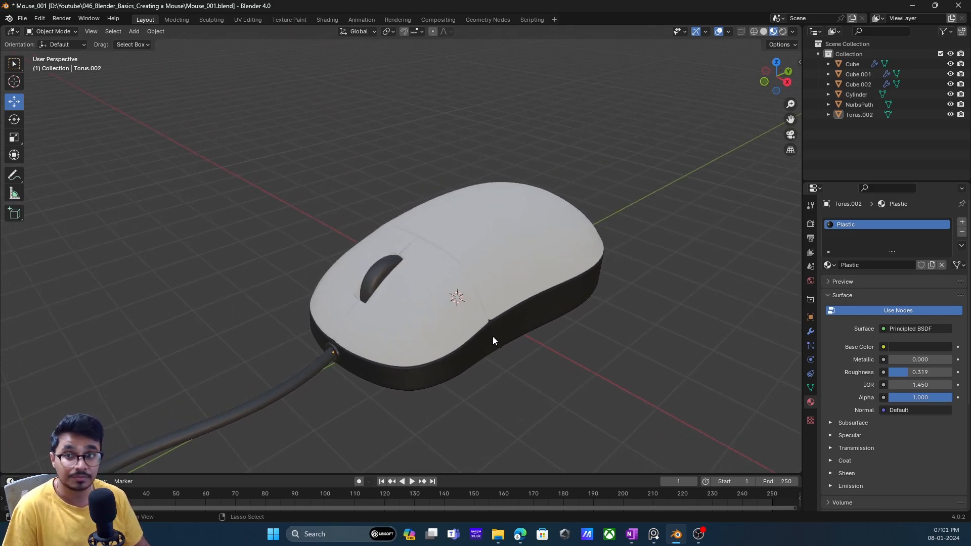
key(ctrl+s)
middle_drag(527, 306, 483, 303)
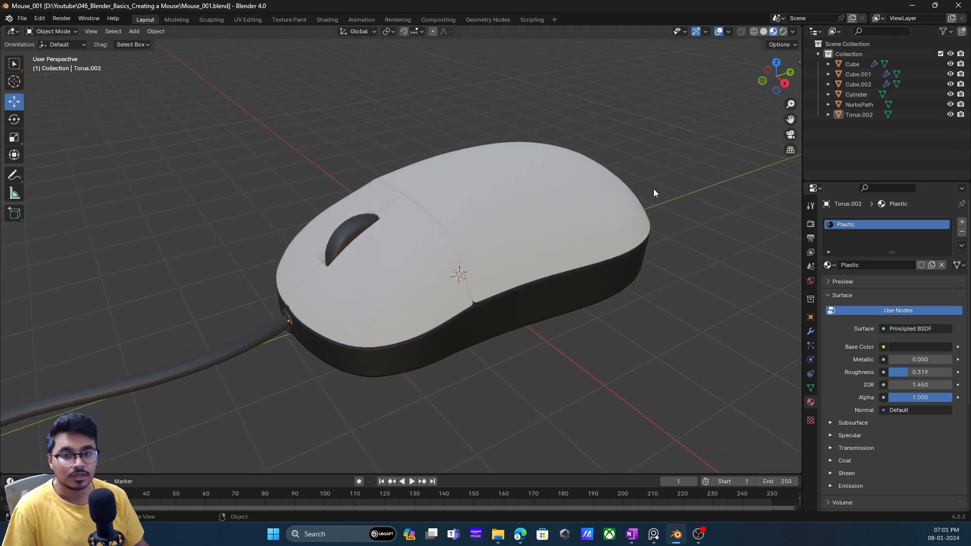
- Switch the viewport to rendered shading and open the world settings
click(784, 32)
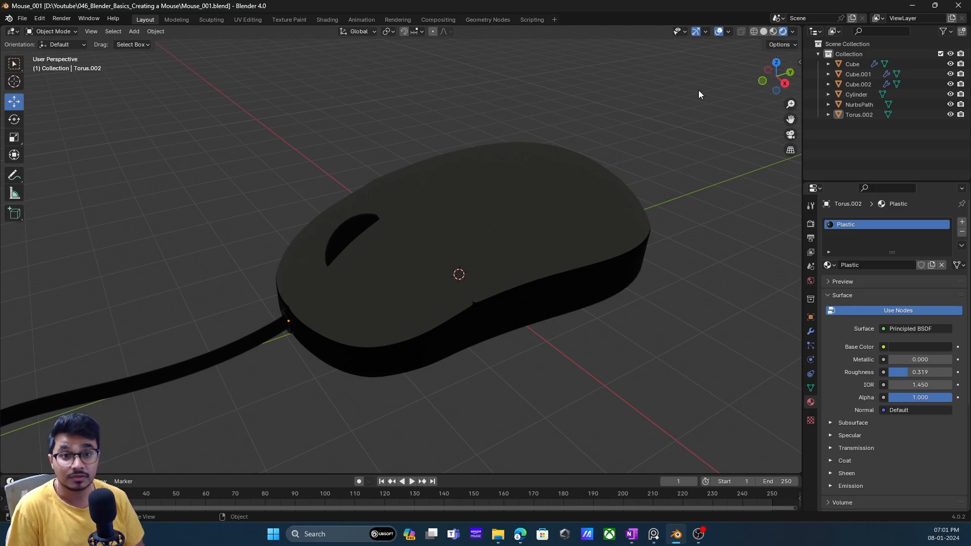
click(811, 281)
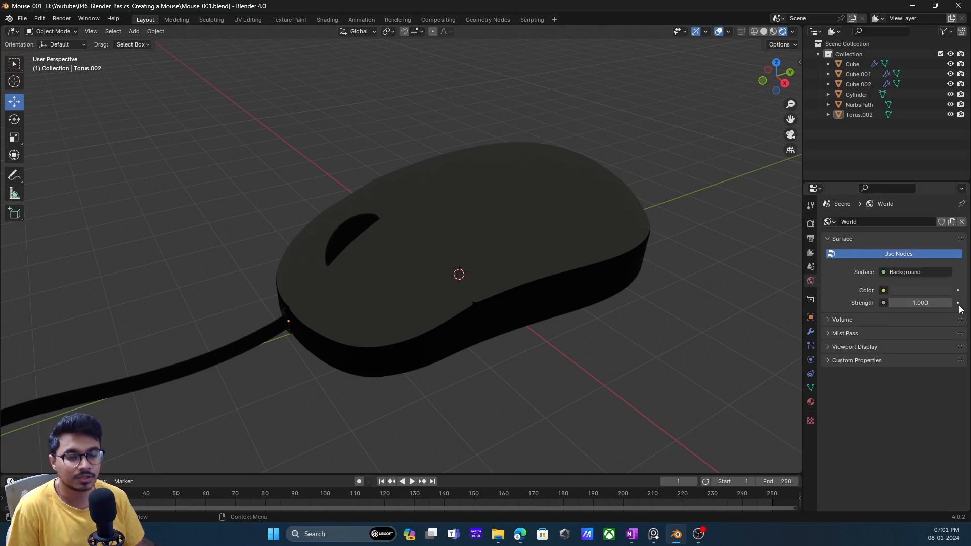
- Try a black world background color with value 0 and undo it
click(921, 292)
drag(945, 209, 944, 221)
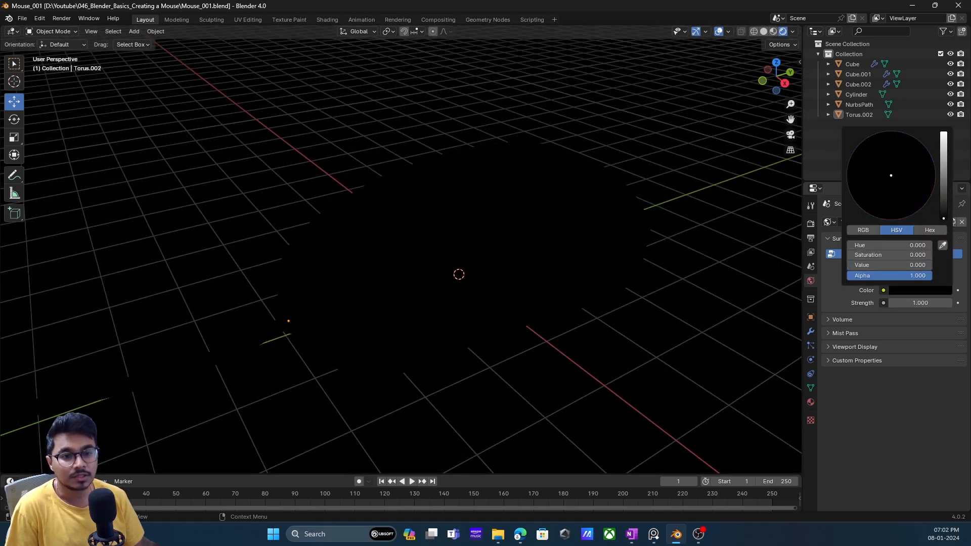
key(ctrl+z)
- Set the world background strength to 0
click(923, 302)
text(0)
key(Return)
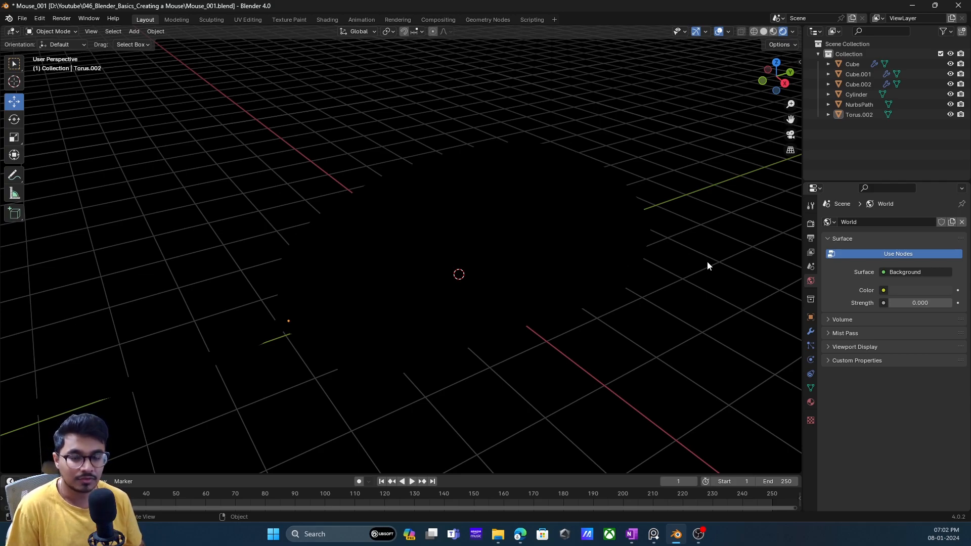
middle_drag(621, 238, 490, 248)
scroll(500, 254, up, 2)
middle_drag(497, 204, 523, 224)
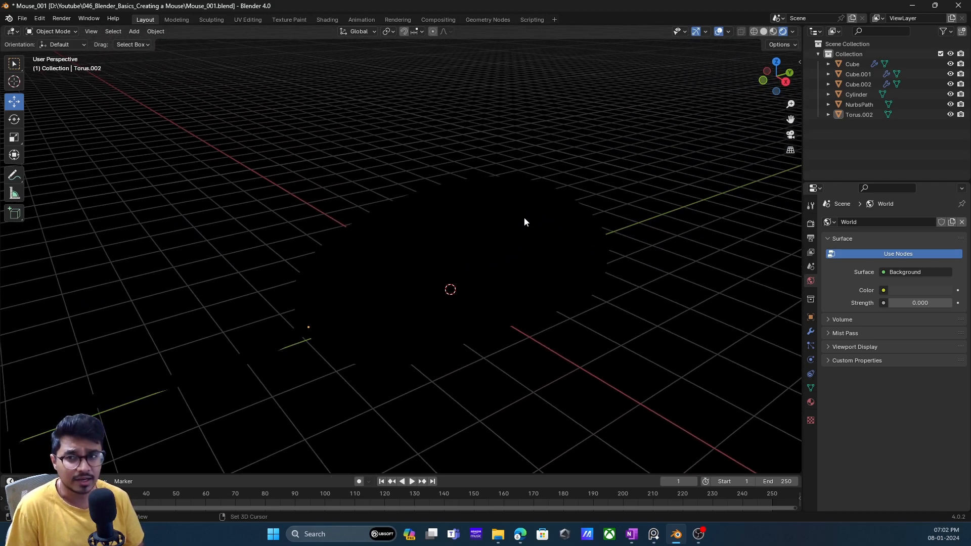
- Add an area light and raise it about 3.18 m above the mouse
key(shift+a)
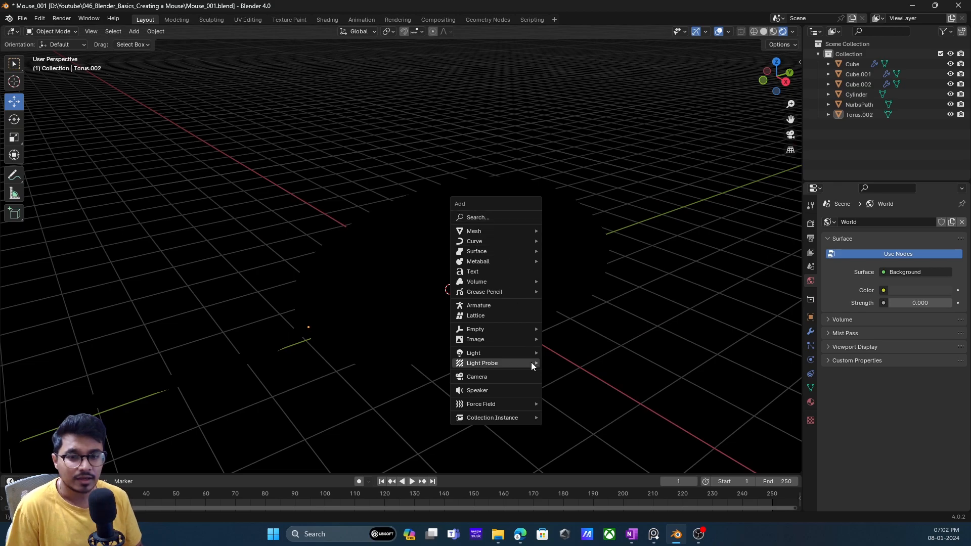
mouse_move(528, 354)
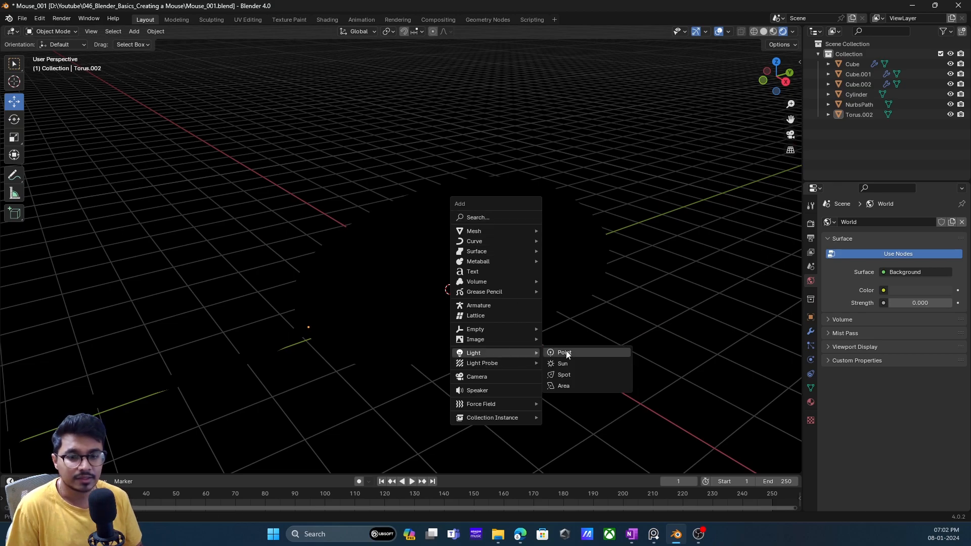
click(565, 386)
middle_drag(478, 350, 438, 285)
drag(423, 229, 435, 153)
middle_drag(487, 241, 502, 294)
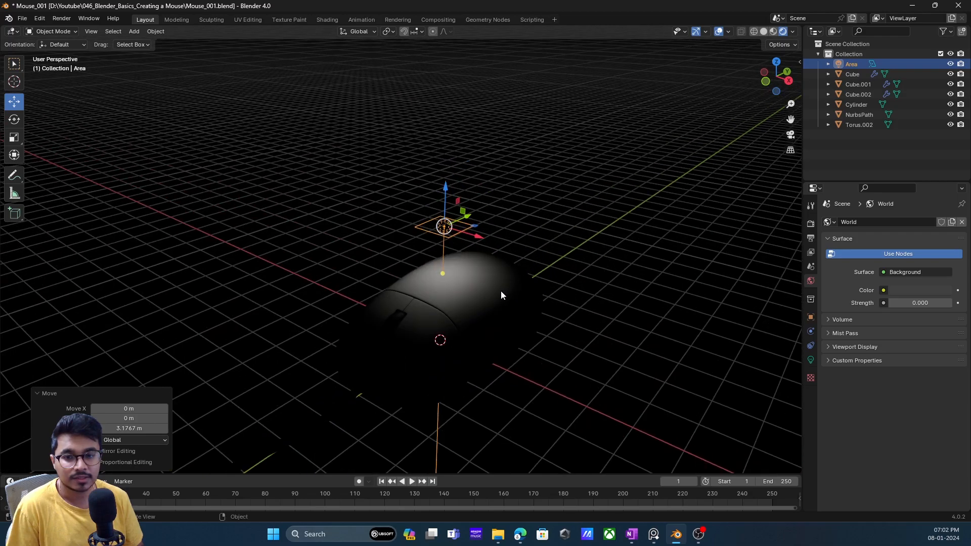
- Raise the area light about 3.25 m further along the Z axis
key(g)
key(z)
drag(447, 51, 448, 42)
scroll(500, 244, down, 4)
middle_drag(493, 249, 445, 189)
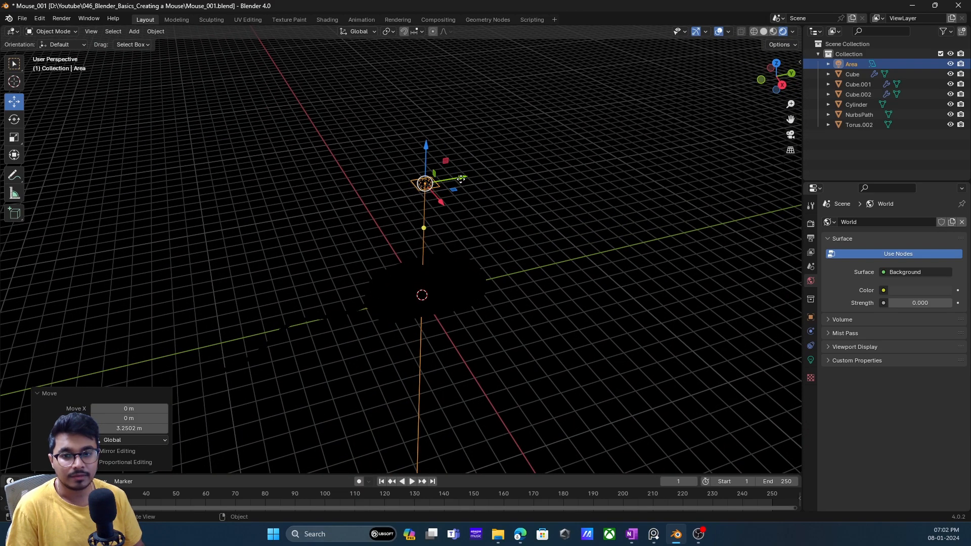
- Move the area light diagonally behind the mouse, about 1.47 m in X and 1.63 m in Y, and aim it at the body
mouse_move(460, 179)
mouse_down()
mouse_move(430, 185)
mouse_move(488, 175)
mouse_move(469, 178)
mouse_up()
middle_drag(474, 245, 508, 207)
middle_drag(468, 142, 487, 175)
drag(492, 182, 443, 253)
middle_drag(519, 157, 475, 185)
key(g)
click(566, 190)
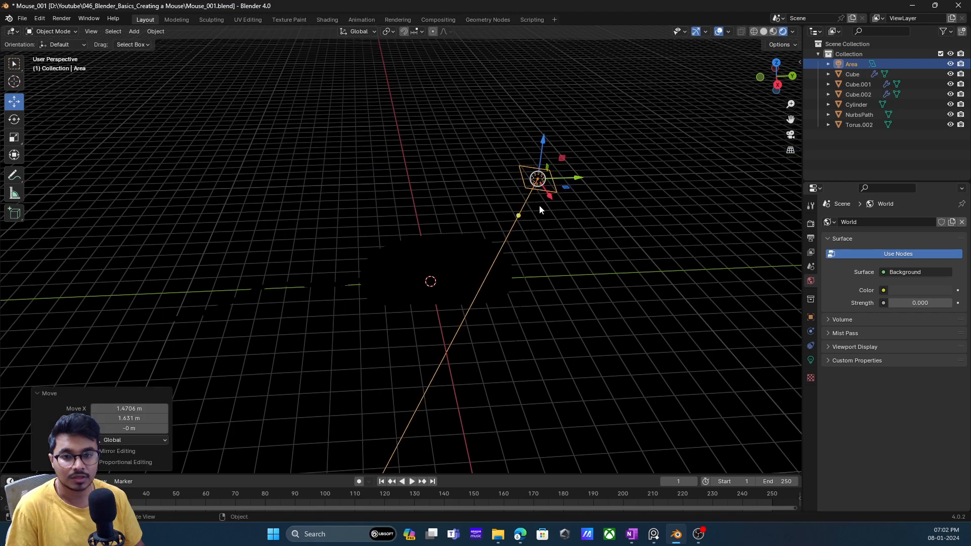
drag(517, 217, 457, 262)
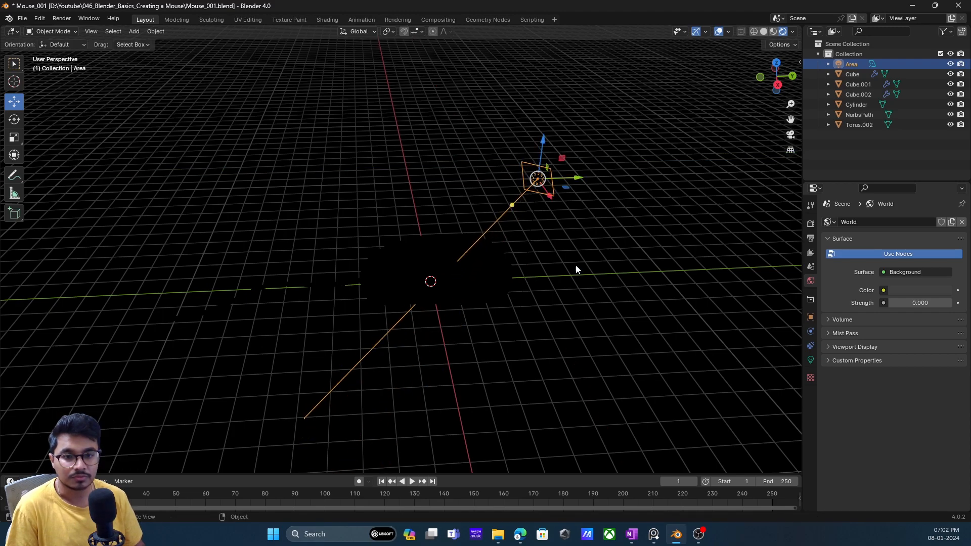
- Set the area light's power to 100 W and shift it about 0.25 m along Y, away from the mouse
click(811, 360)
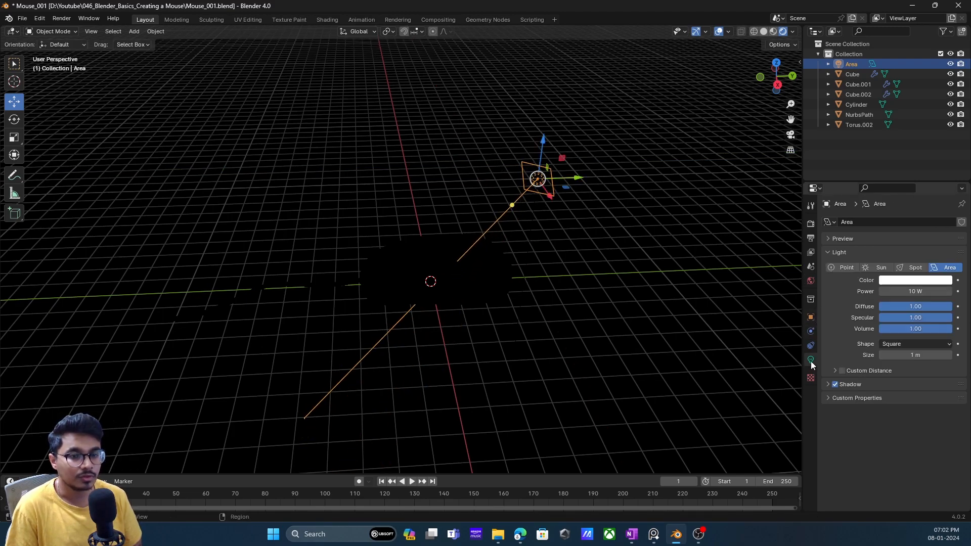
click(914, 291)
text(100)
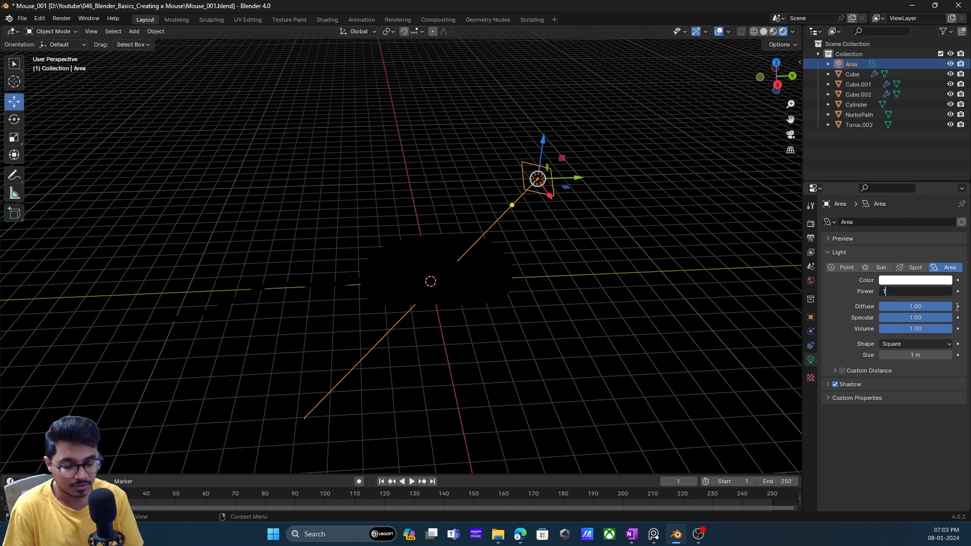
key(Return)
middle_drag(615, 331, 590, 217)
drag(554, 185, 563, 187)
- Set the area light's power to 200 W and raise it about 0.83 m along the Z axis
click(923, 290)
text(200)
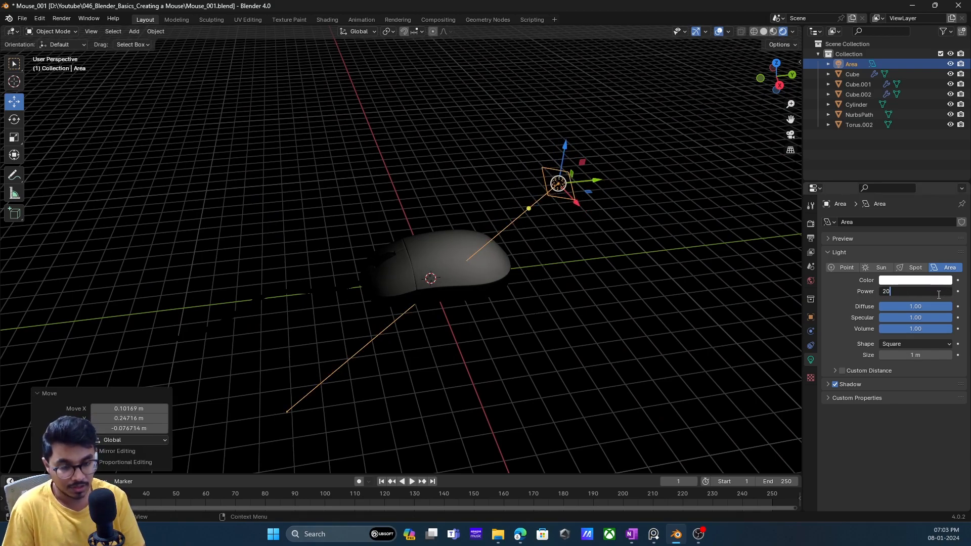
key(Return)
drag(567, 150, 568, 121)
scroll(502, 217, up, 3)
middle_drag(501, 217, 526, 223)
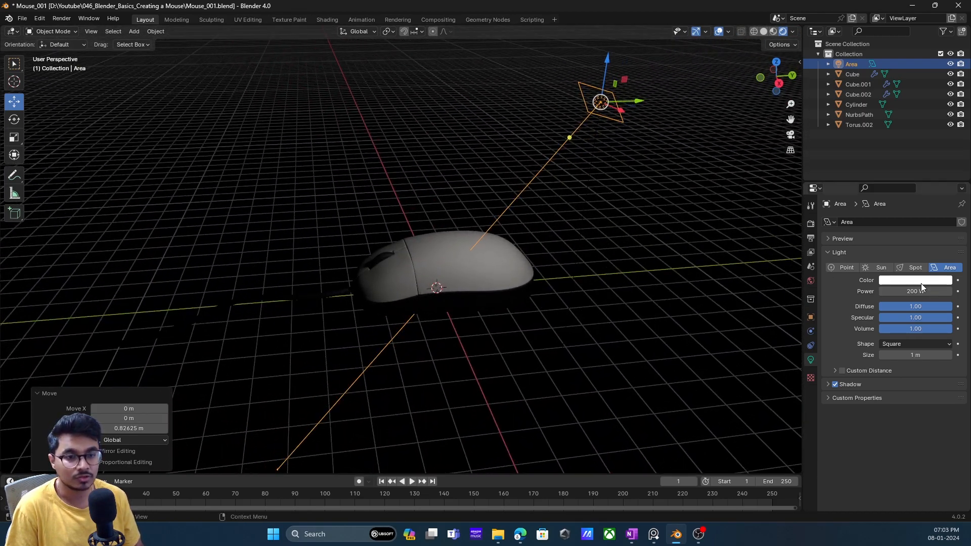
- Set the area light's power to 1000 W
double_click(917, 292)
text(100)
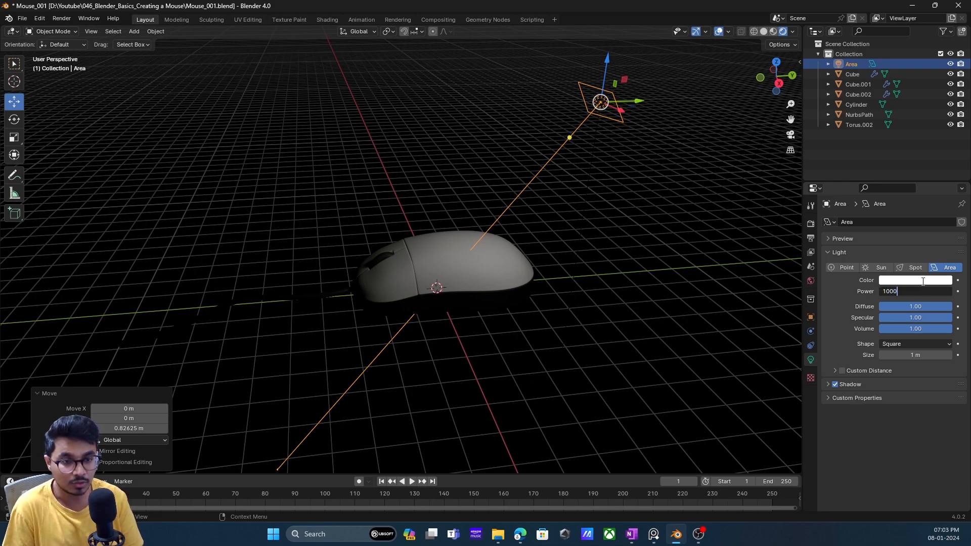
text(0)
key(Return)
middle_drag(652, 263, 570, 215)
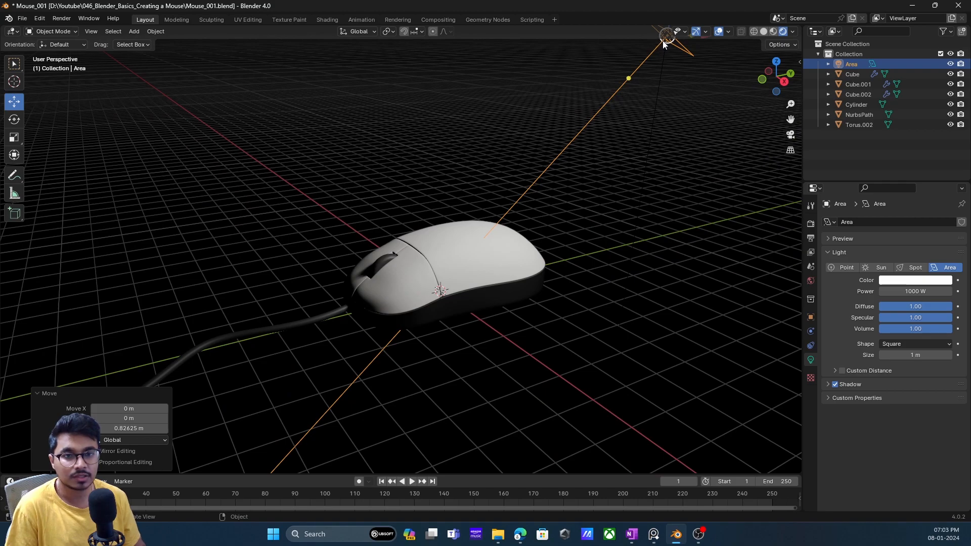
- Lower the area light about 0.78 m while shifting it about 0.52 m in X, and re-aim it at the mouse body
drag(629, 78, 629, 80)
middle_drag(629, 80, 667, 102)
drag(679, 70, 687, 116)
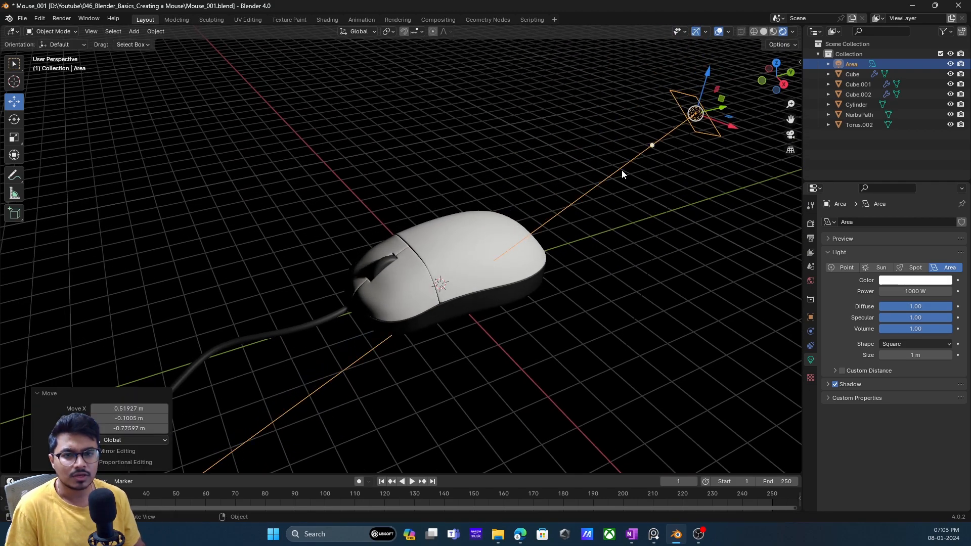
drag(649, 146, 650, 141)
middle_drag(603, 187, 604, 169)
- Set the area light's power to 800 W and switch the light's visibility off and on to check its effect
click(945, 292)
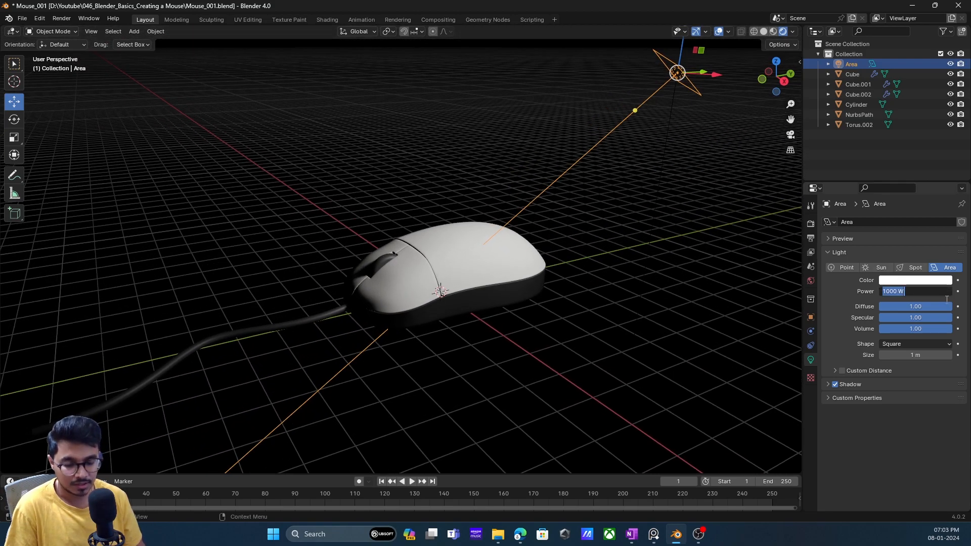
text(800)
key(Return)
middle_drag(447, 204, 503, 237)
scroll(485, 231, up, 2)
scroll(496, 239, down, 3)
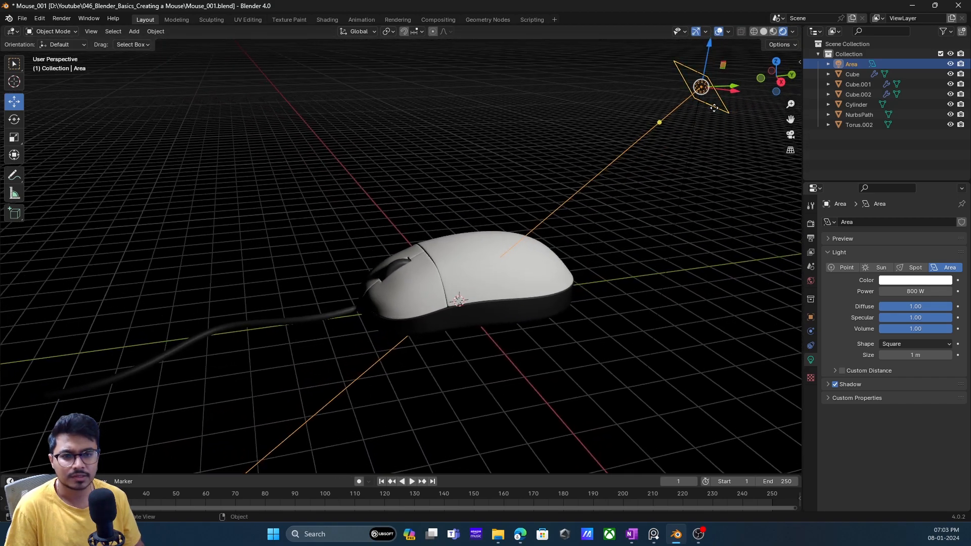
click(950, 64)
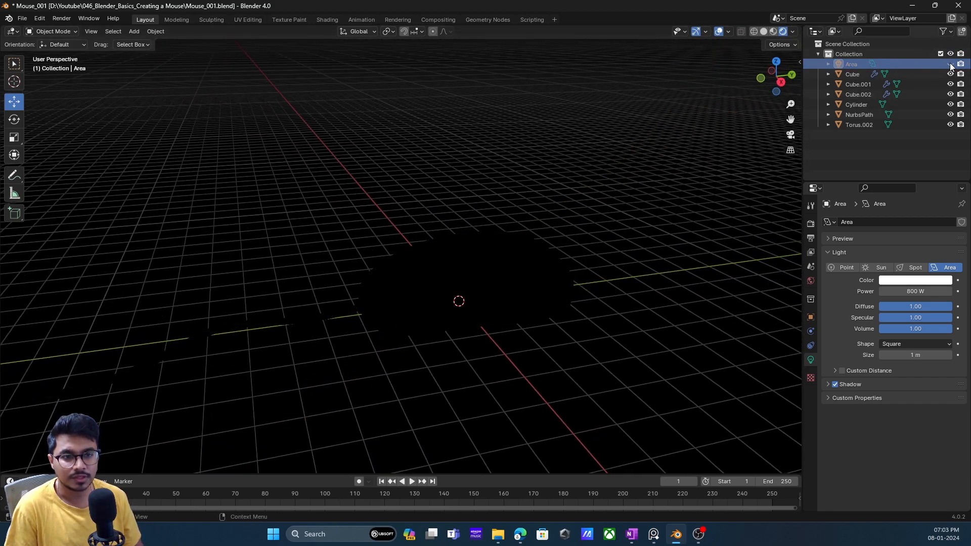
click(950, 64)
- Place a duplicate of the area light about 5.47 m away in negative X, and hide the original light
click(711, 88)
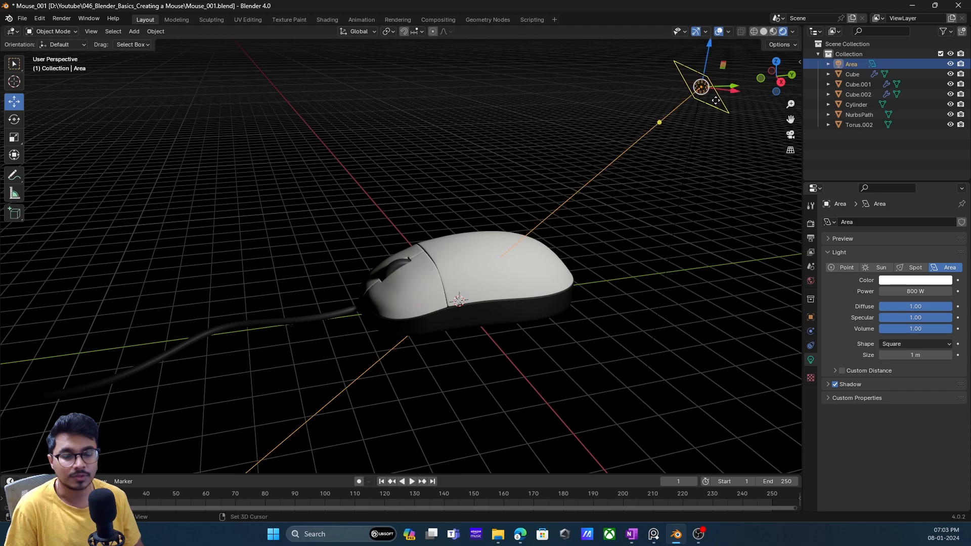
key(shift+d)
key(Escape)
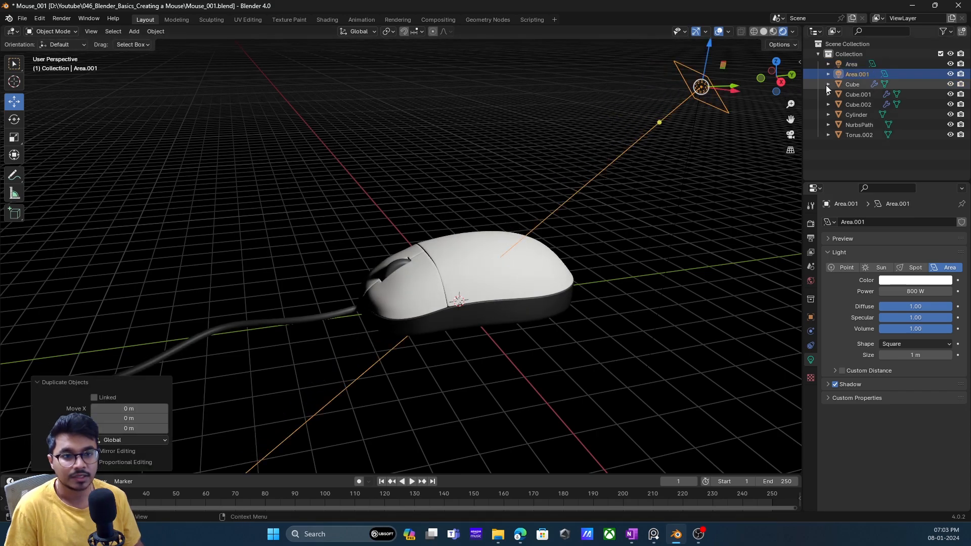
middle_drag(697, 101, 714, 116)
drag(731, 107, 568, 73)
middle_drag(567, 76, 553, 96)
click(950, 63)
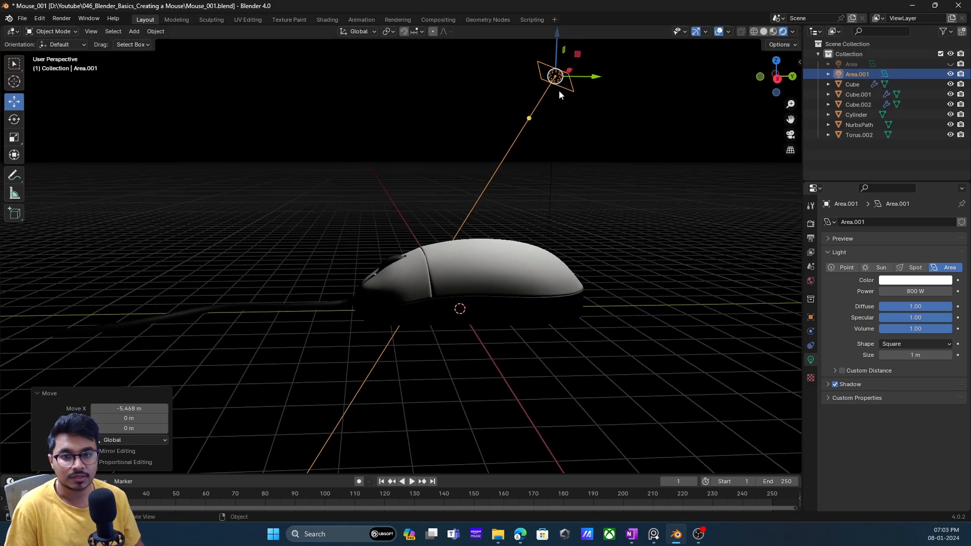
- Rename the duplicated area light to Rim and the original area light to Key
double_click(856, 75)
text(R)
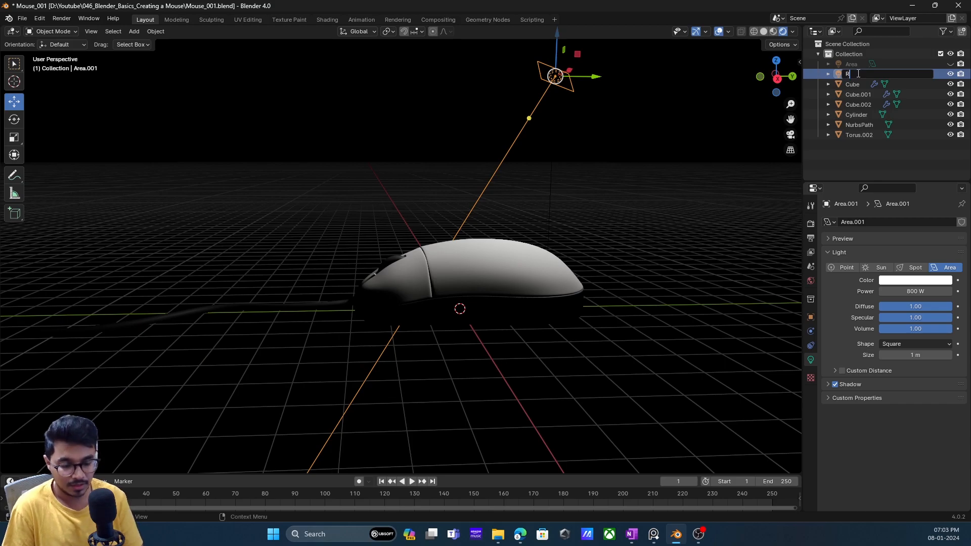
text(im)
key(Return)
double_click(859, 64)
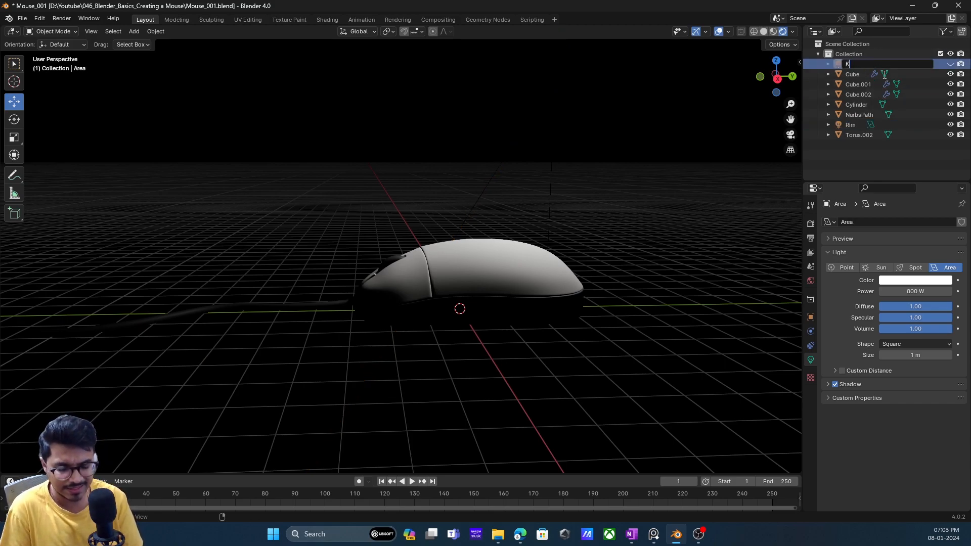
key(Return)
- Link the Key and Rim lights to a new collection named Lights
click(853, 124)
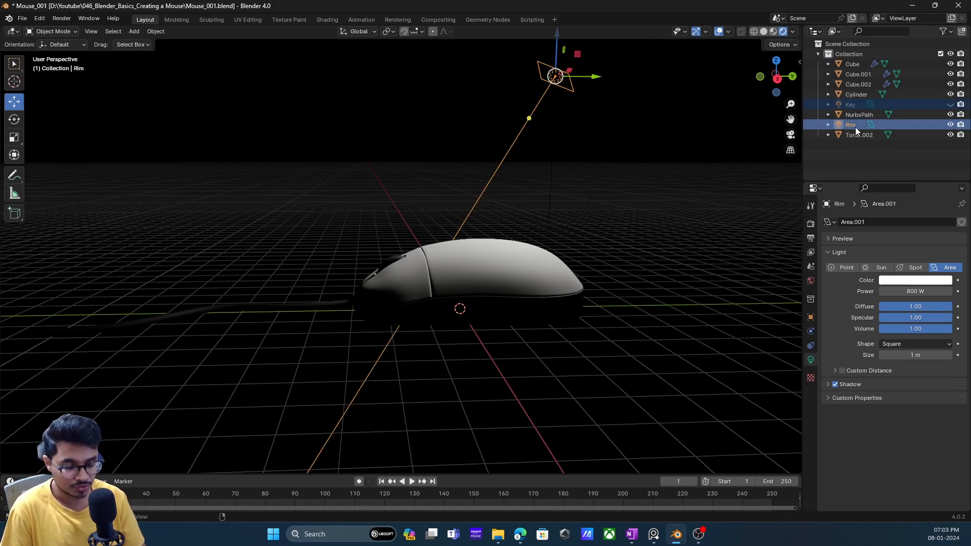
key(shift+m)
click(855, 126)
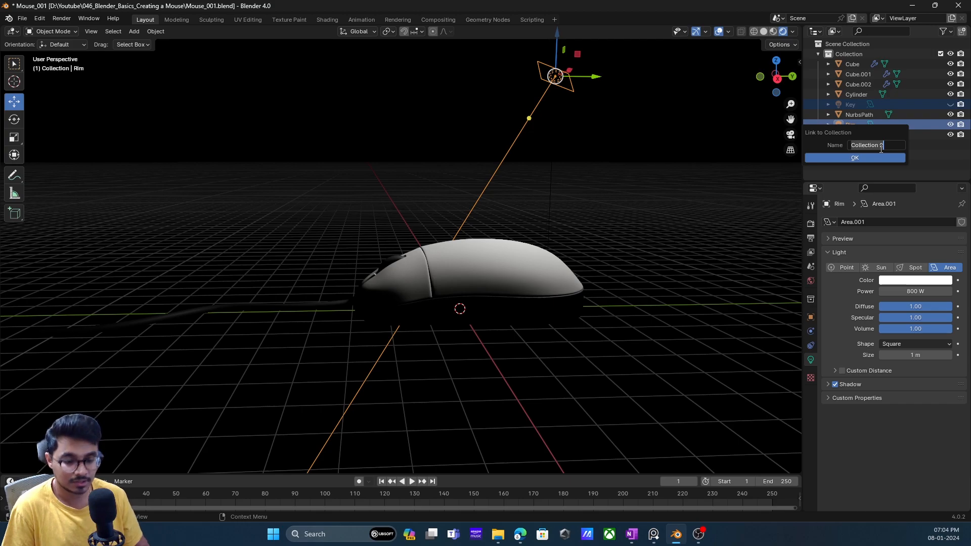
text(Lights)
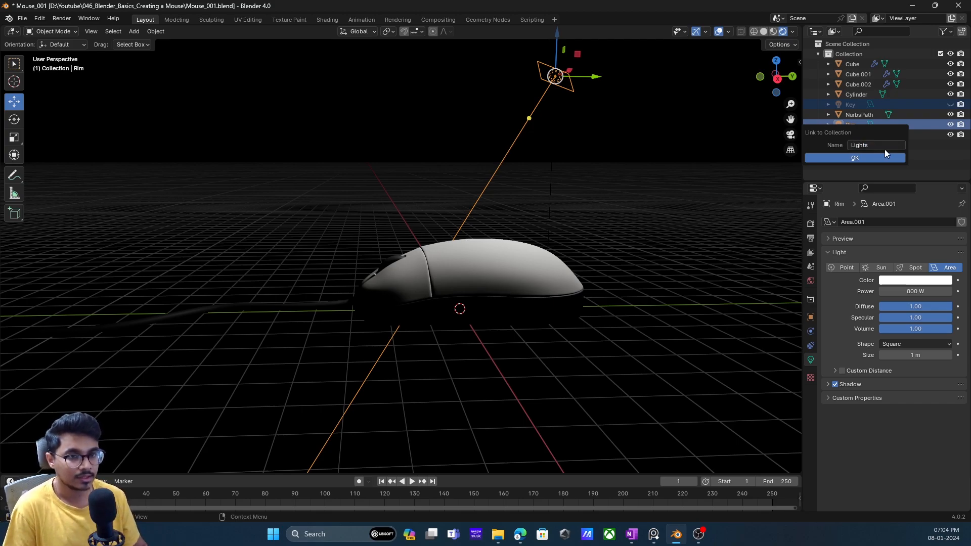
key(Return)
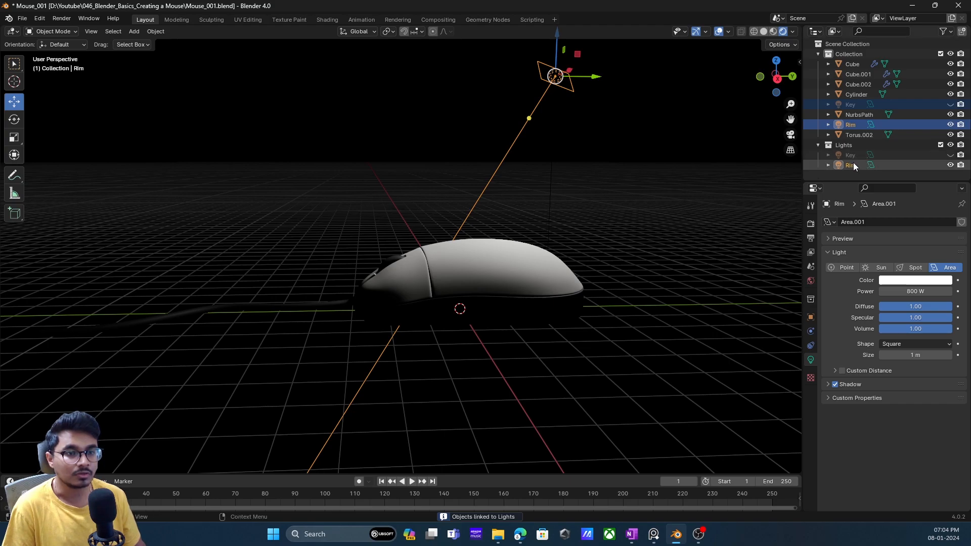
click(899, 177)
- Try deleting the Rim light's entry from the original collection, and undo the deletion
click(865, 105)
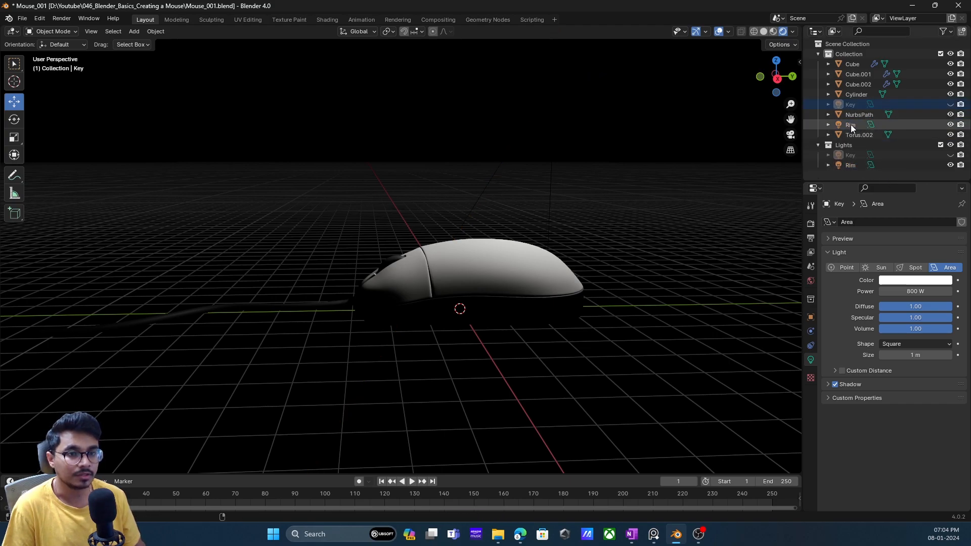
ctrl+click(851, 125)
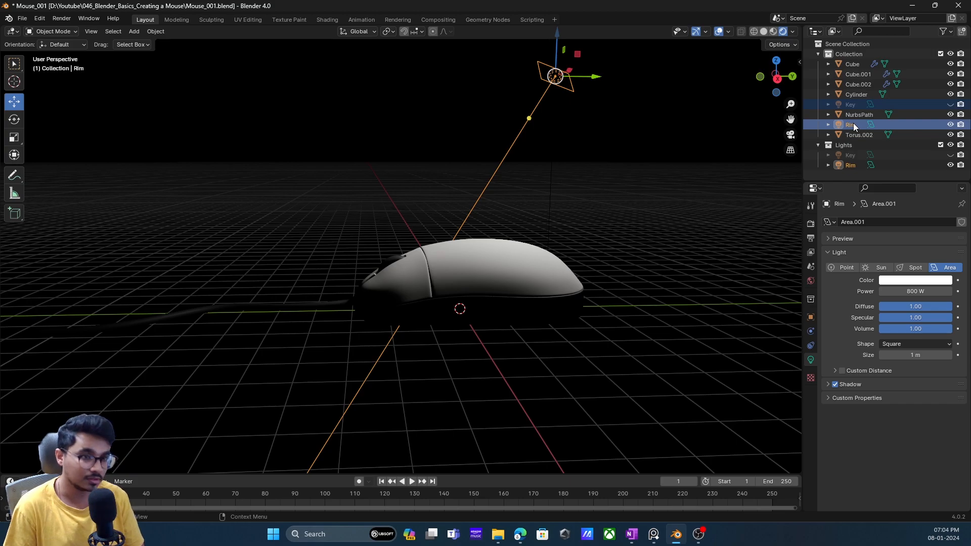
key(Delete)
key(ctrl+z)
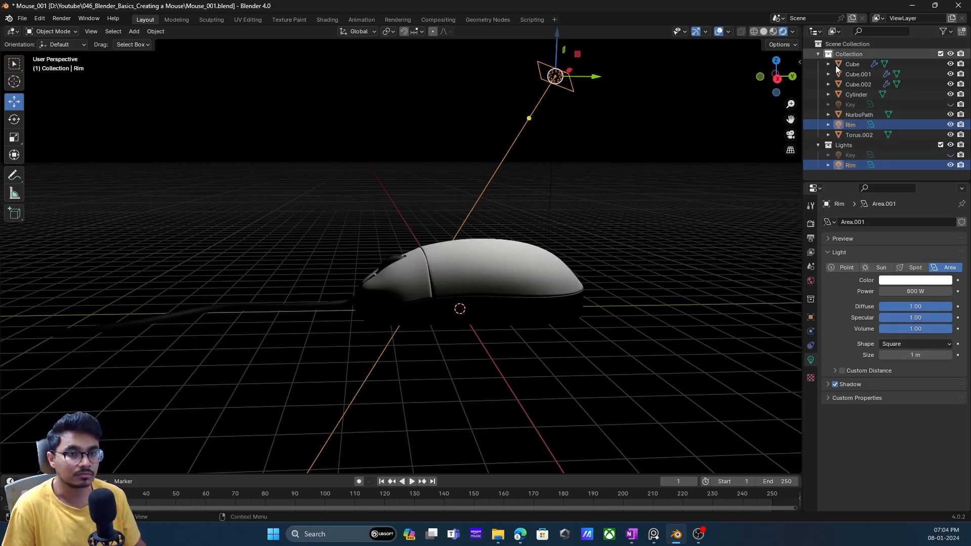
- Make the hidden Key light visible again and select it
click(854, 155)
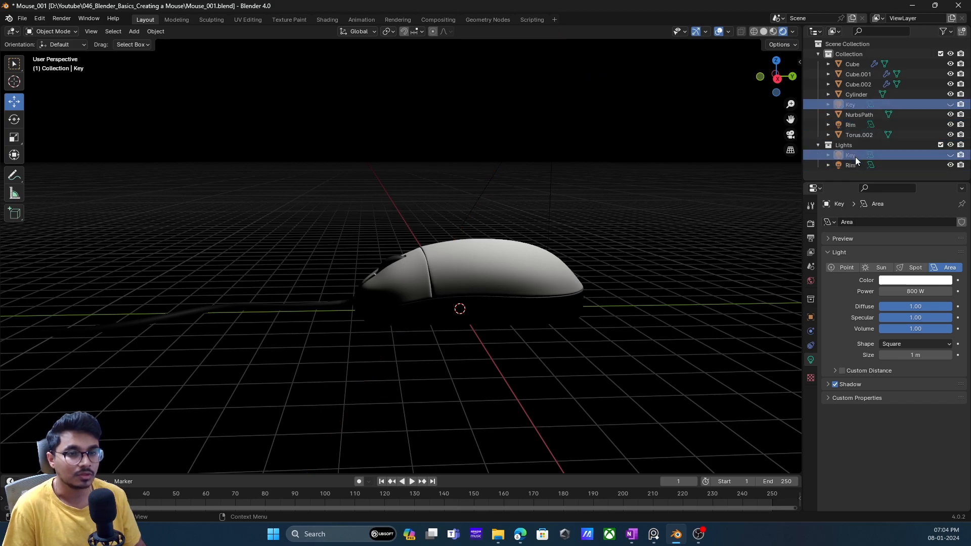
click(950, 154)
middle_drag(555, 243, 627, 242)
click(850, 104)
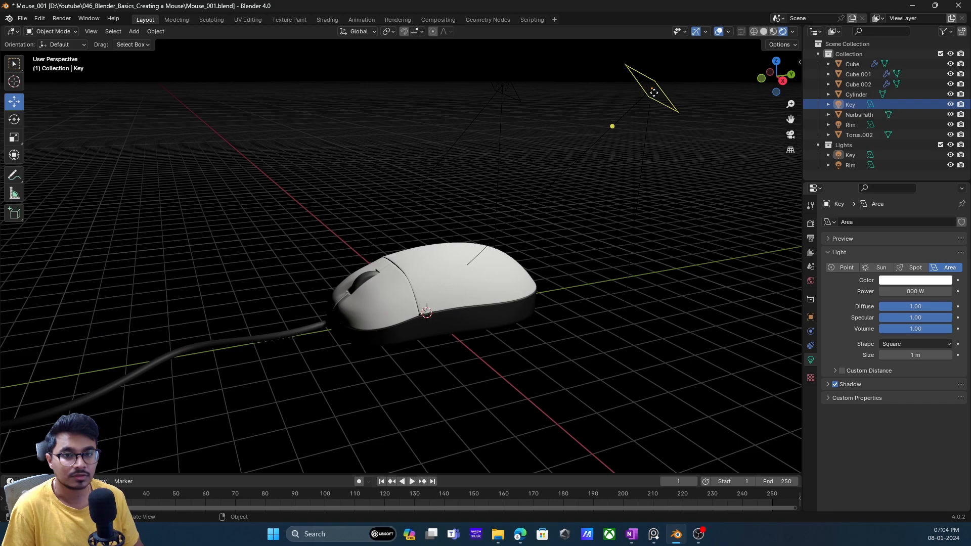
key(g)
click(624, 107)
middle_drag(596, 162, 538, 113)
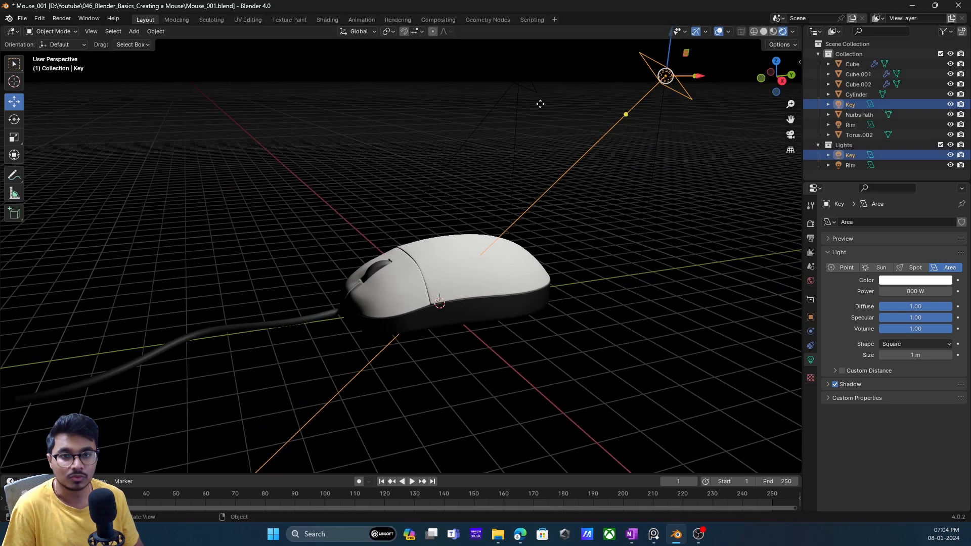
- Move the Rim light about 5.51 m in negative X, farther behind the mouse
click(525, 80)
drag(488, 114, 513, 111)
drag(529, 67, 446, 139)
middle_drag(446, 138, 483, 167)
drag(337, 205, 310, 150)
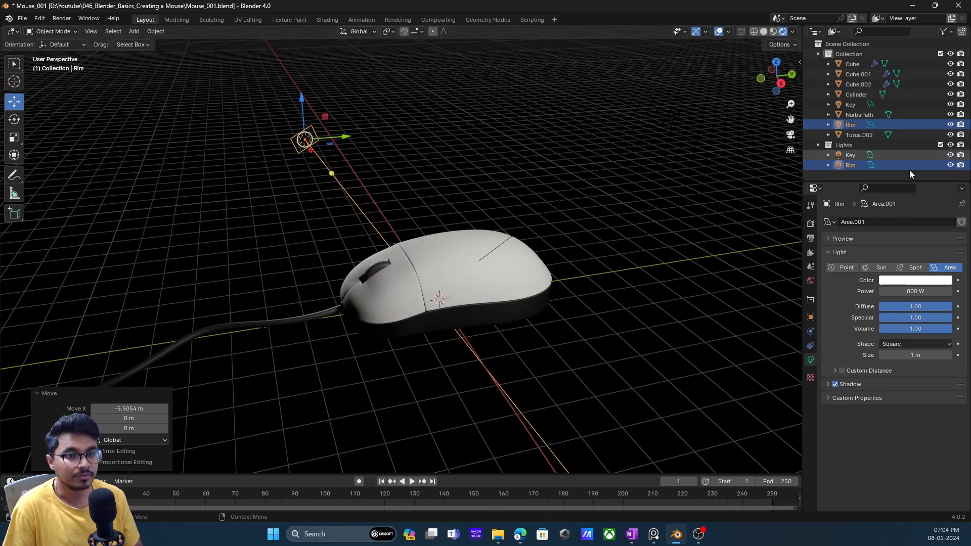
- Lower the Rim light about 0.92 m while the Key light is hidden, and show the Key light again
click(950, 154)
drag(299, 108, 311, 168)
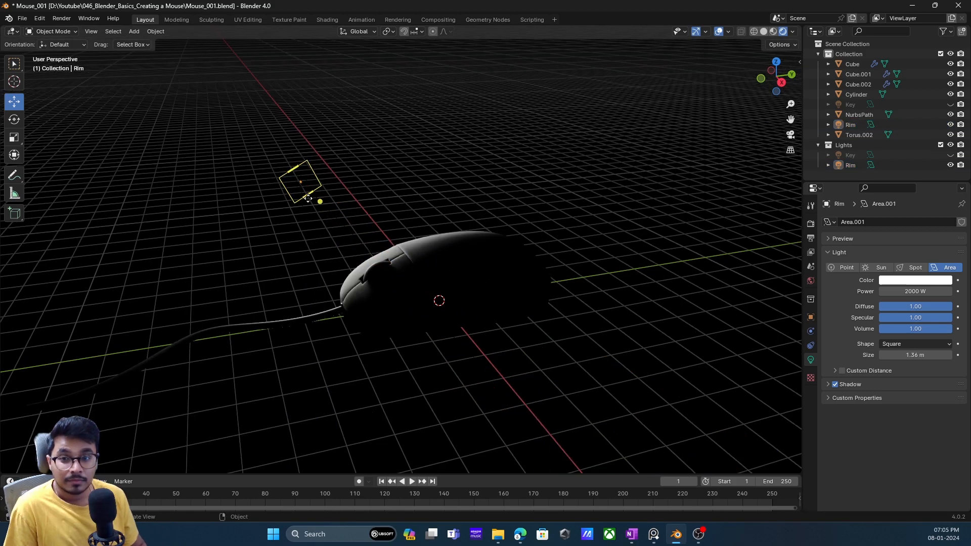
drag(318, 199, 316, 205)
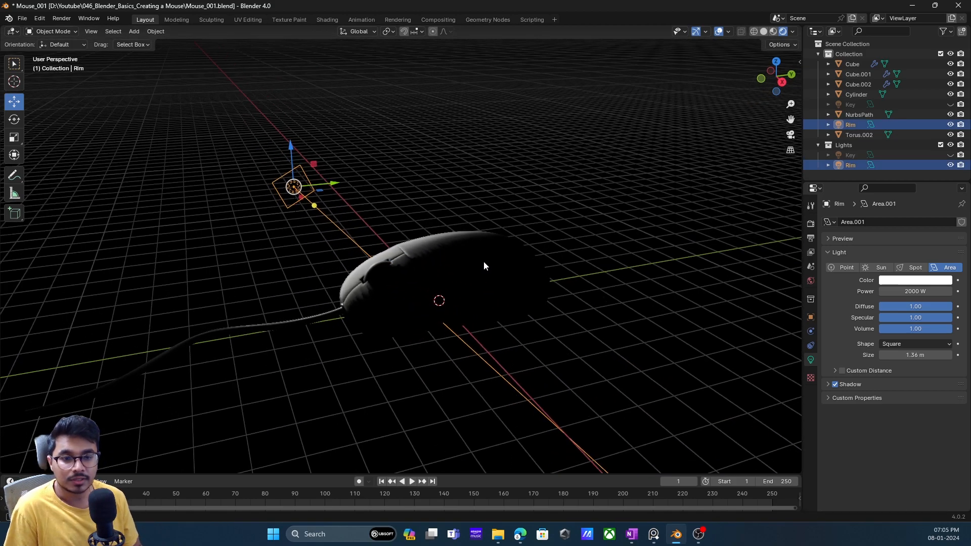
click(950, 155)
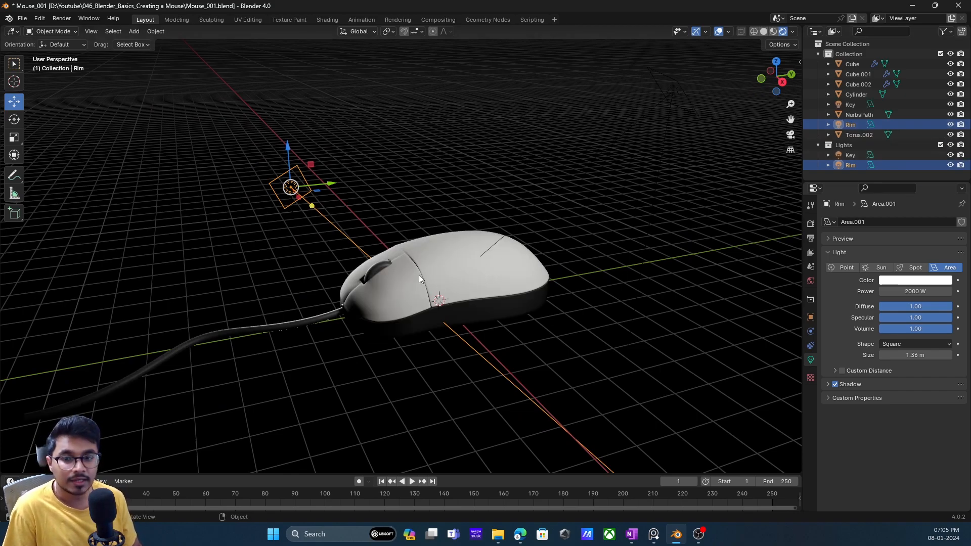
middle_drag(419, 275, 415, 280)
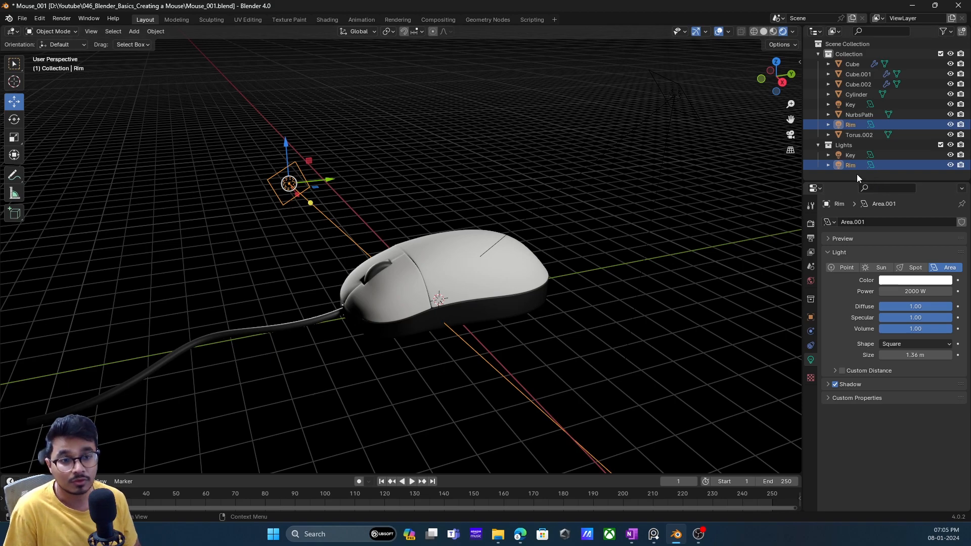
- Duplicate the Key light, keeping the copy at the same position
click(853, 154)
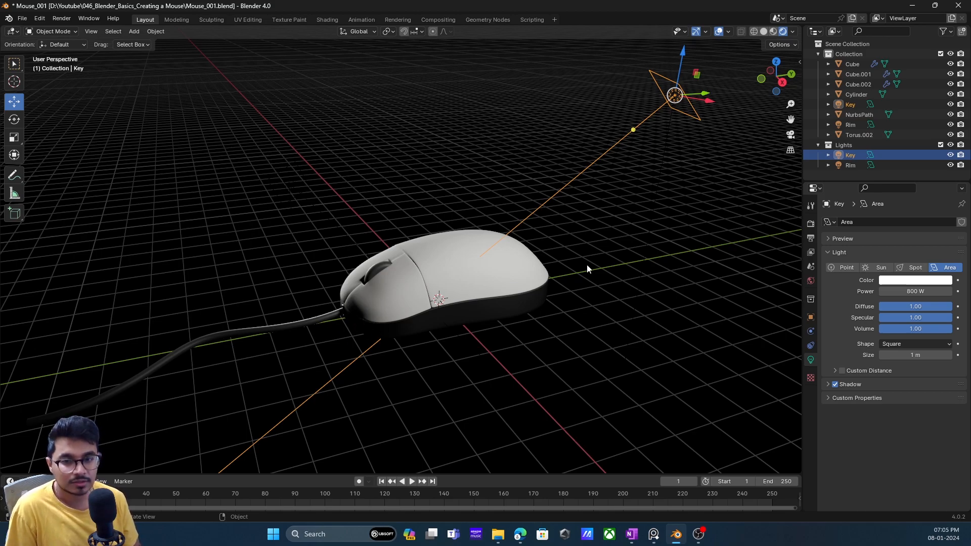
click(308, 323)
click(897, 157)
key(shift+d)
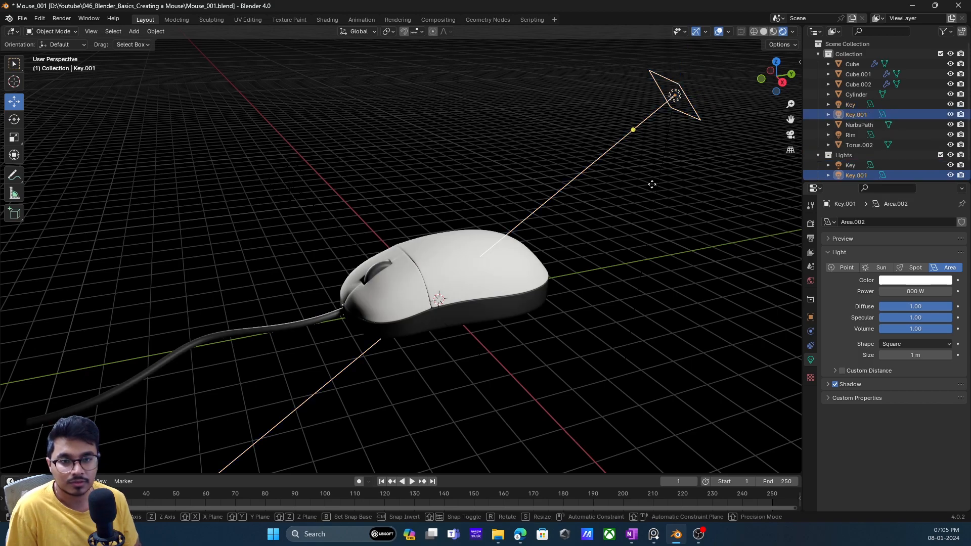
right_click(445, 273)
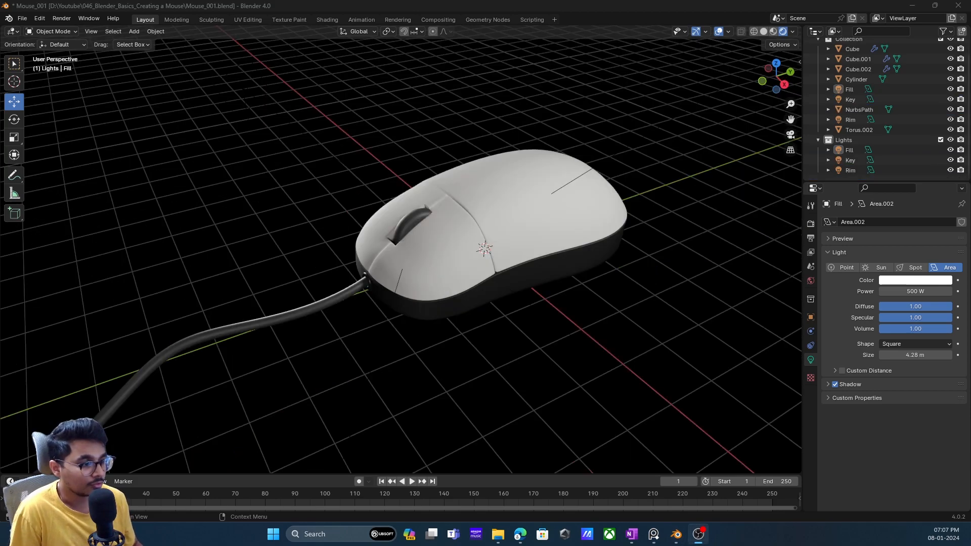
- Hide the Fill, Key and Rim lights and show them again one by one to compare their effect on the mouse
scroll(256, 280, up, 1)
shift+middle_drag(256, 280, 258, 266)
scroll(298, 288, down, 3)
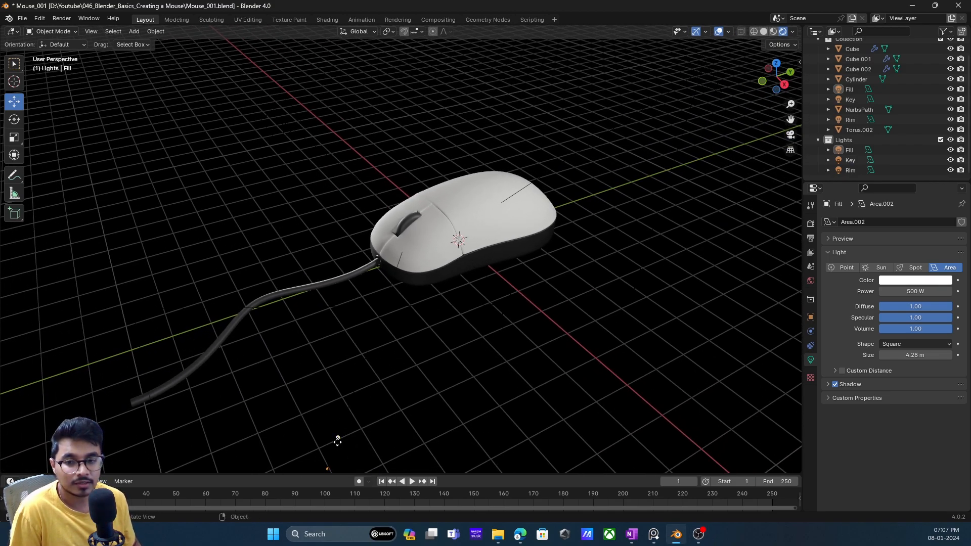
click(328, 467)
shift+middle_drag(474, 334, 466, 317)
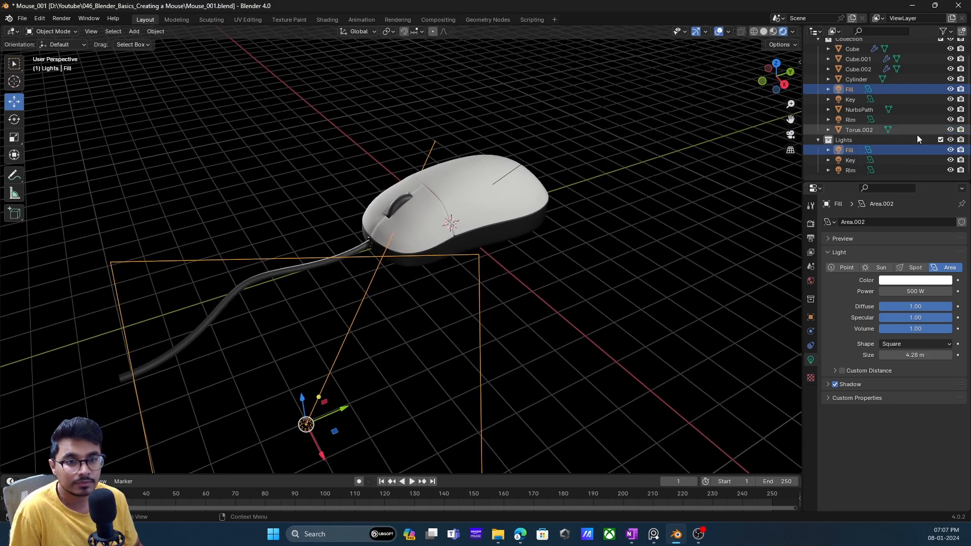
drag(950, 150, 950, 171)
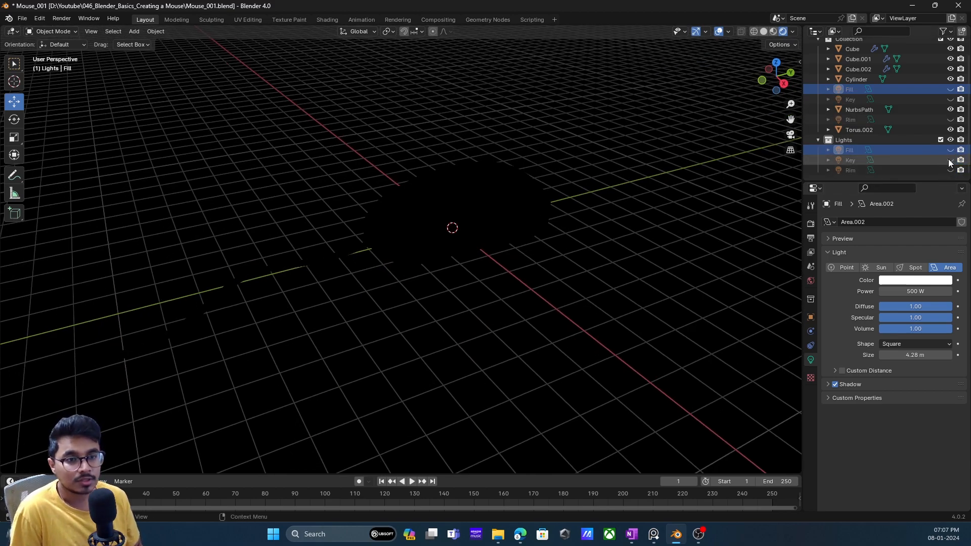
click(950, 160)
click(950, 171)
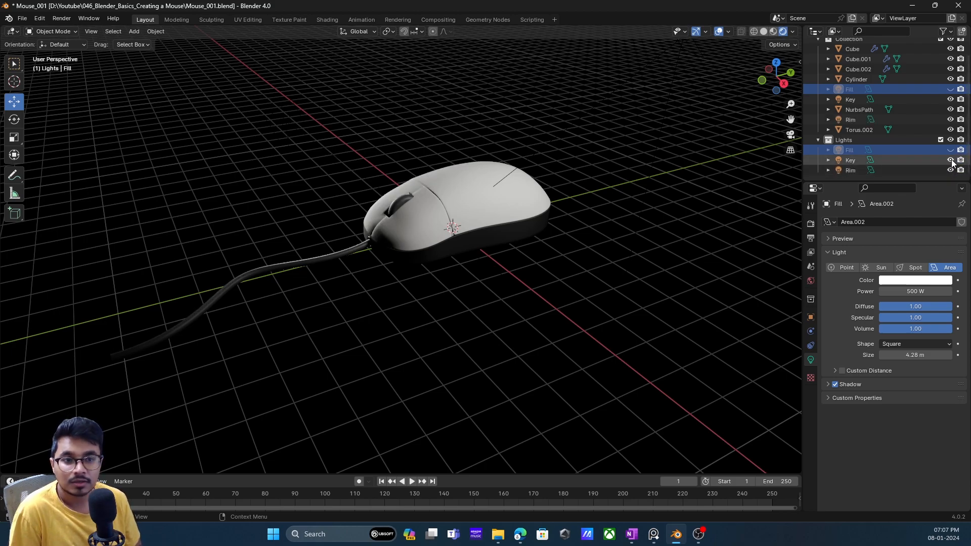
click(950, 150)
click(950, 150)
click(950, 150)
- Set the Fill light's power to 300 W
click(278, 357)
click(930, 291)
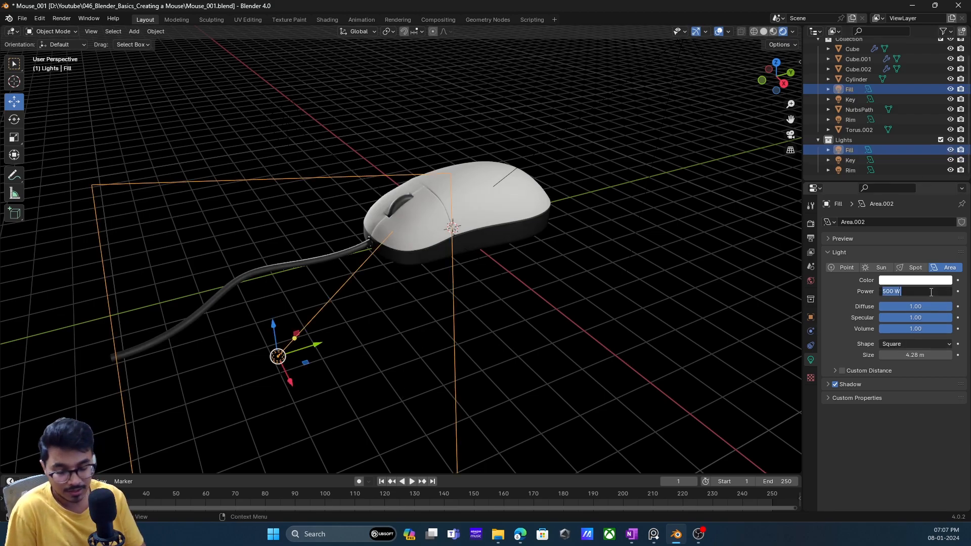
text(300)
key(Return)
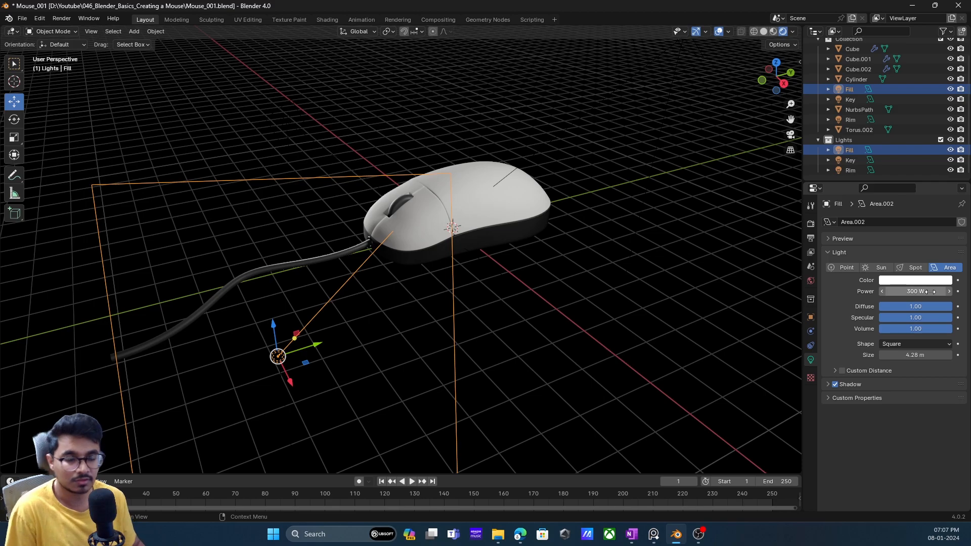
- Switch the Fill light's visibility off and on repeatedly to compare the mouse with and without it
click(950, 149)
click(950, 150)
click(950, 150)
click(950, 150)
click(950, 150)
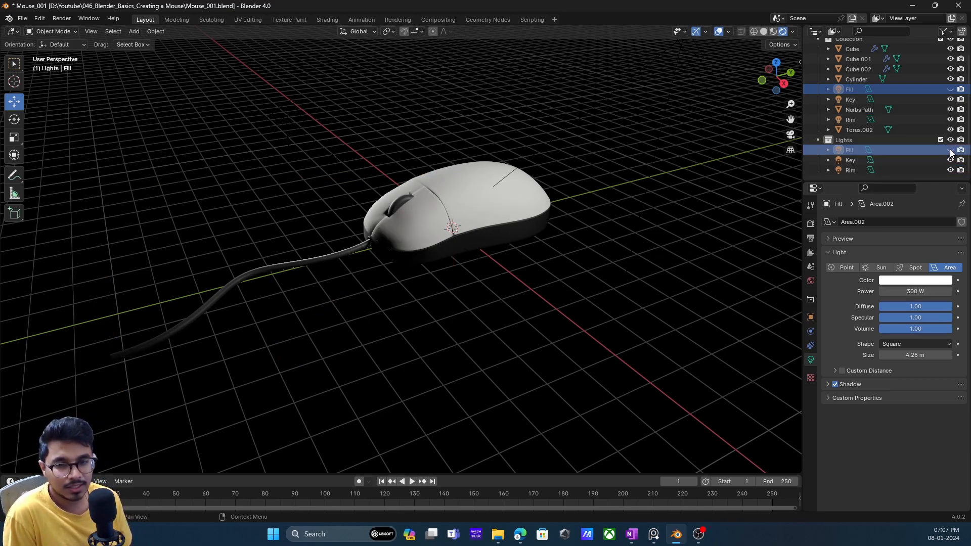
click(950, 150)
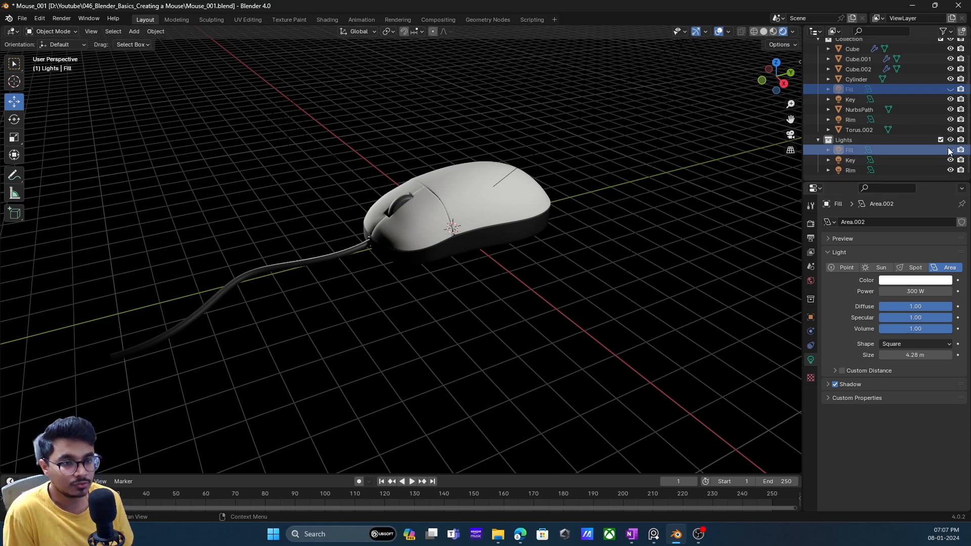
- Set the Fill light's power to 100 W and toggle the light's visibility to judge its effect on the mouse
click(910, 291)
text(1)
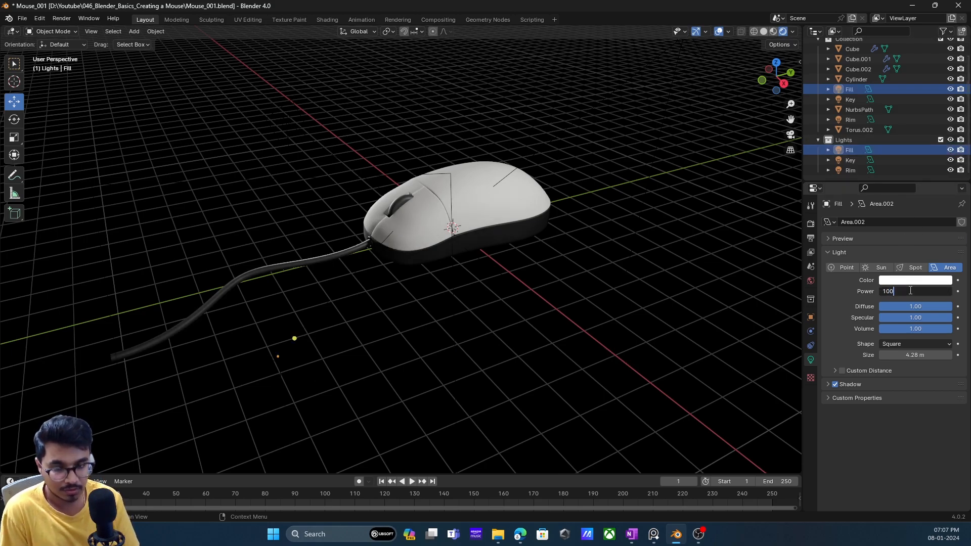
text(00)
key(Return)
click(952, 151)
click(952, 151)
click(952, 151)
click(952, 151)
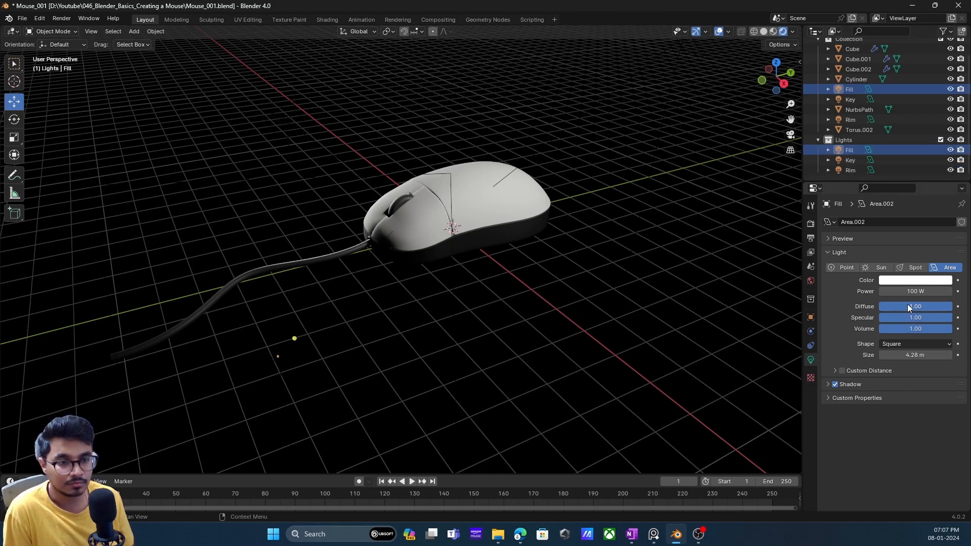
- Set the Fill light's power to 200 W and compare the mouse with the light hidden and shown
click(915, 292)
text(2)
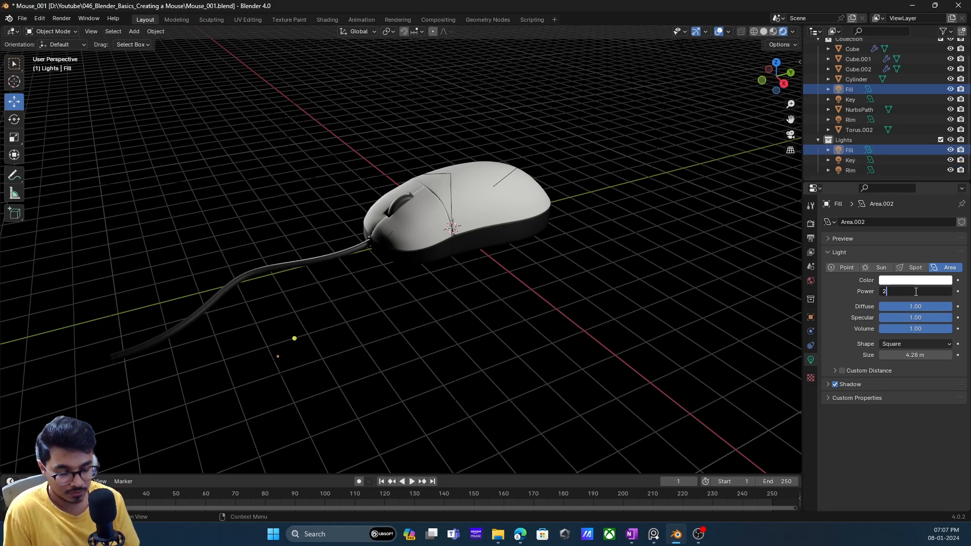
text(00 W)
key(Return)
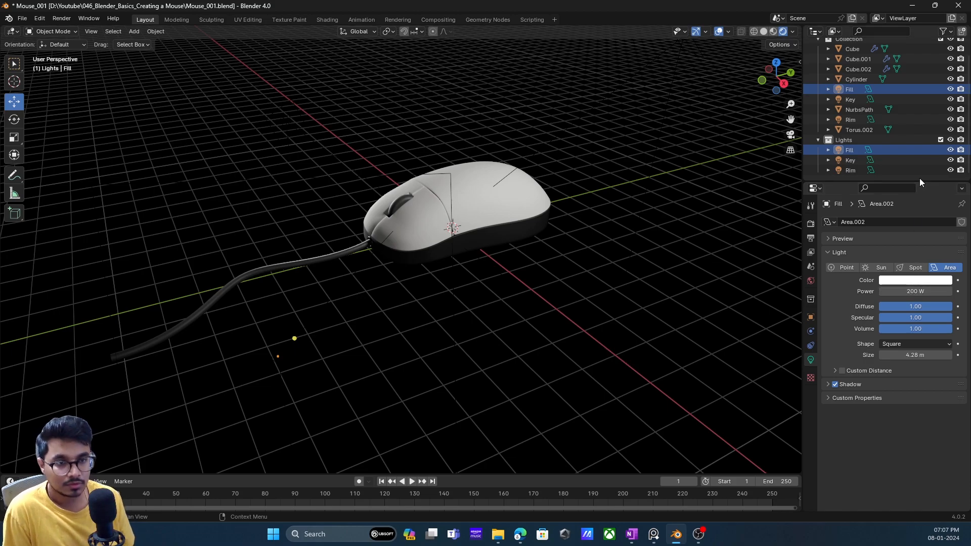
click(952, 150)
click(952, 151)
click(952, 150)
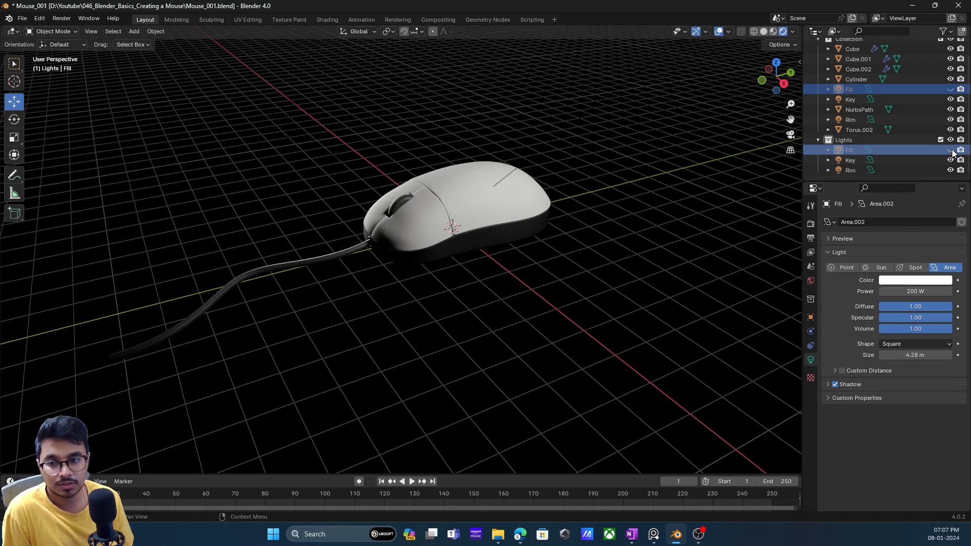
click(952, 151)
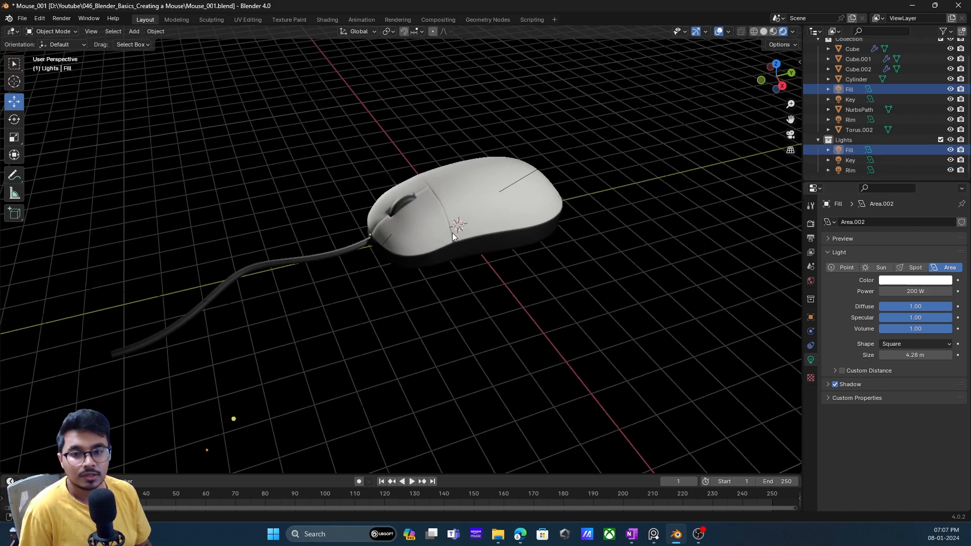
middle_drag(466, 220, 432, 236)
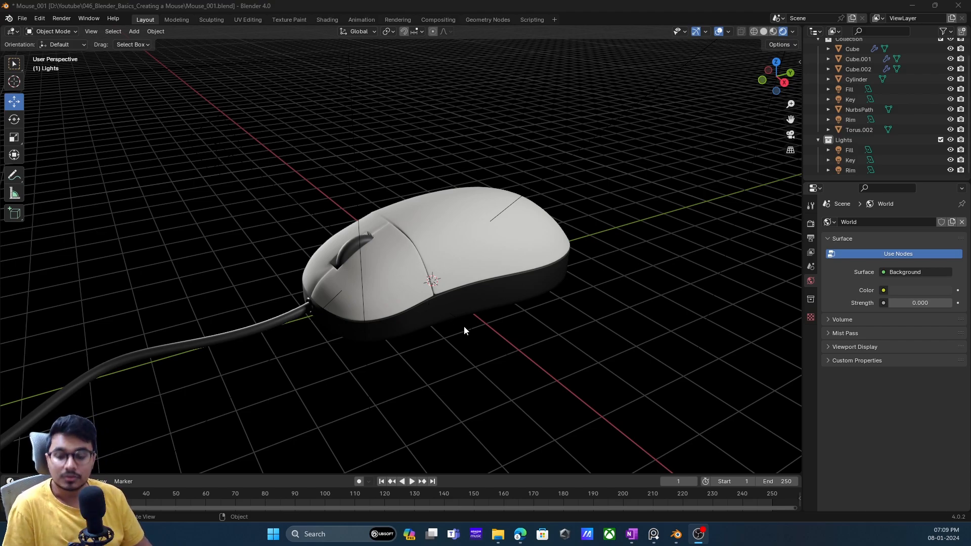
- Add a camera at the scene origin and check its view and its placement beneath the mouse
key(shift+a)
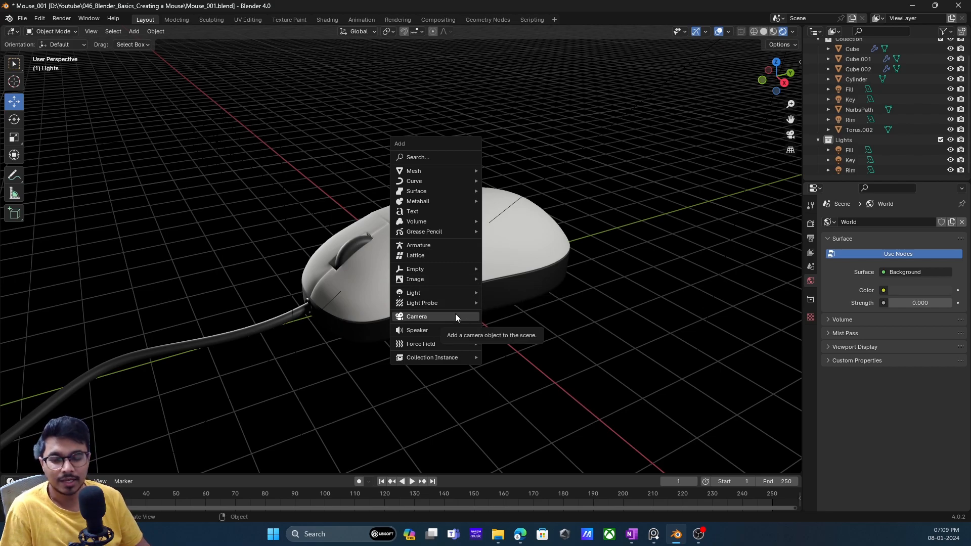
click(456, 317)
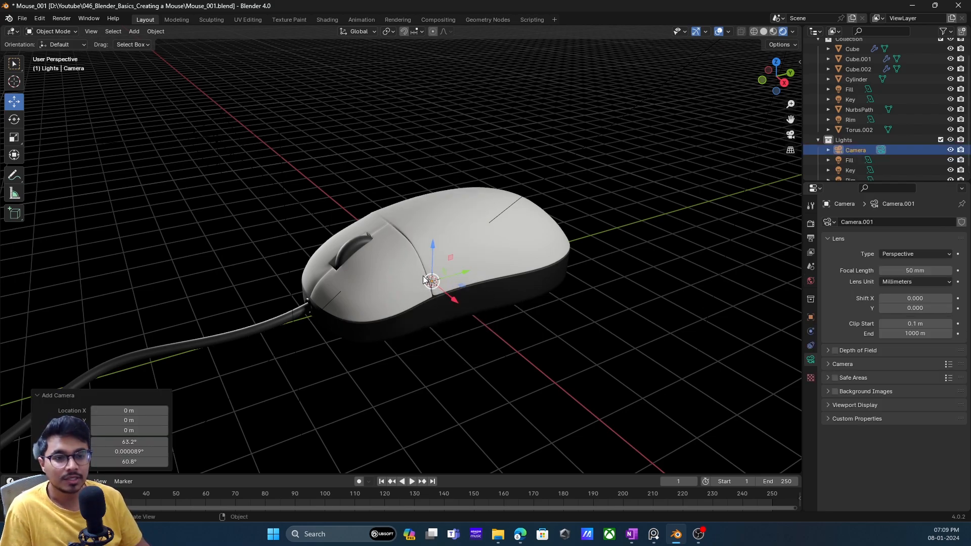
click(791, 135)
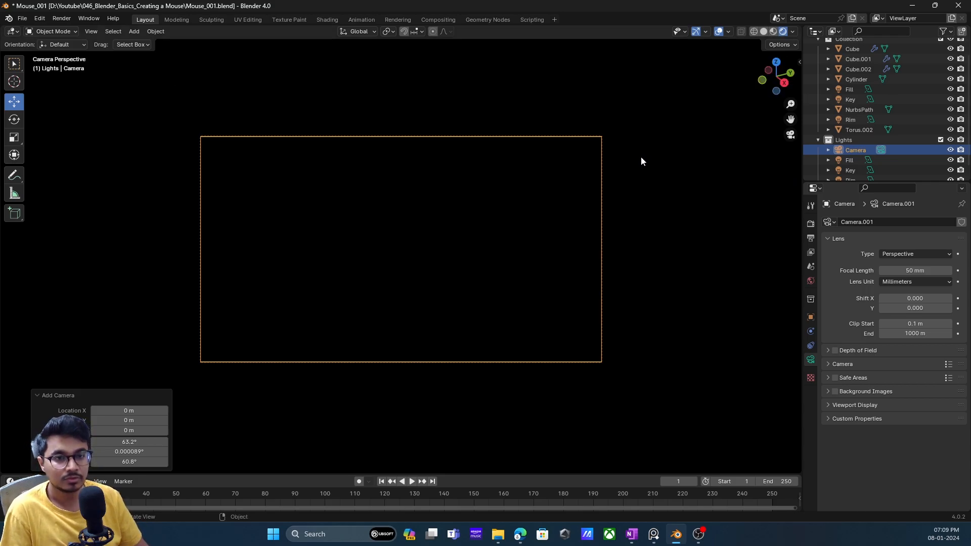
middle_drag(477, 217, 362, 260)
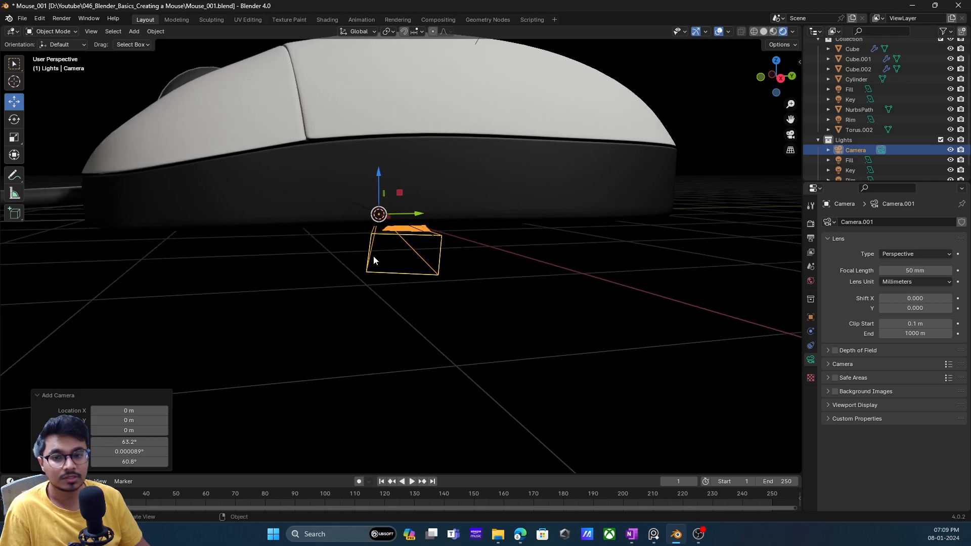
middle_drag(551, 230, 526, 223)
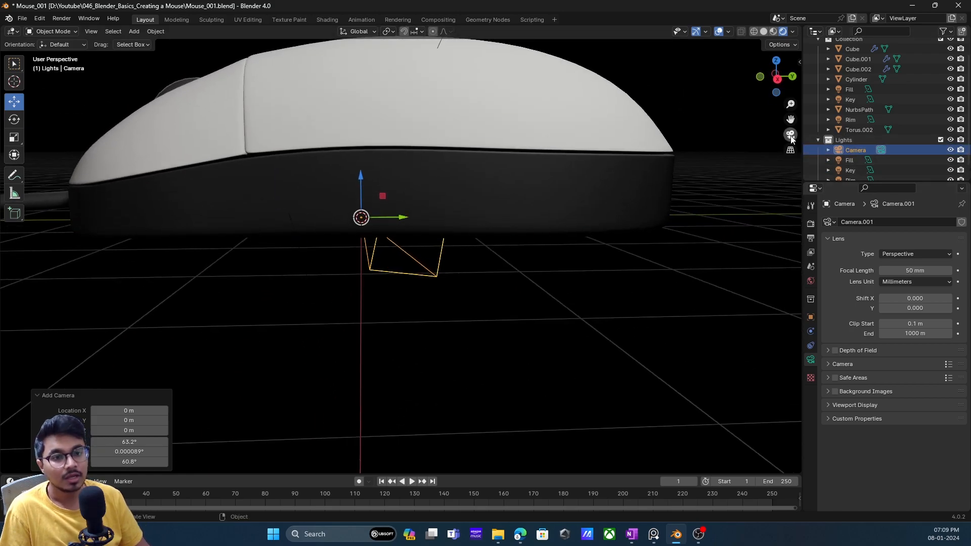
- Look through the camera and lock the camera to the view
key(KP_0)
key(n)
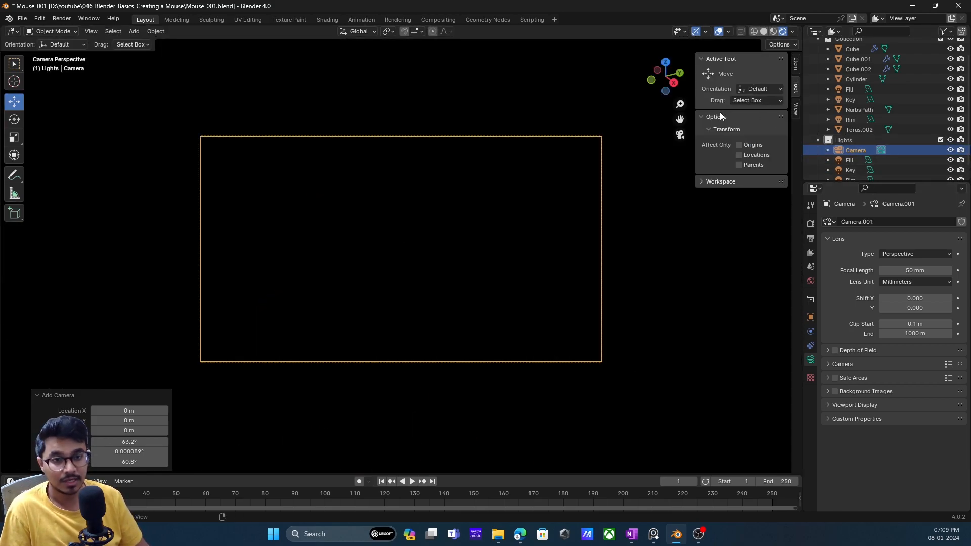
click(799, 65)
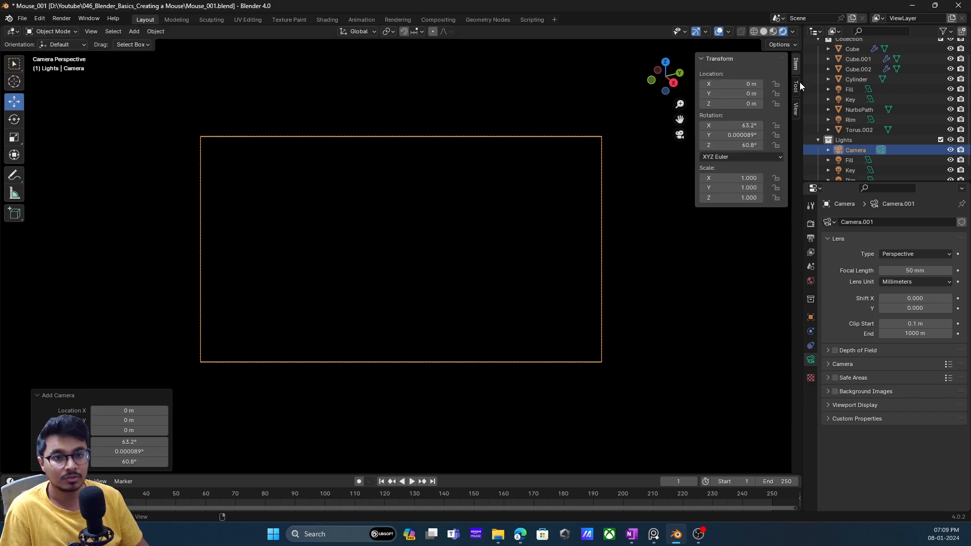
click(797, 111)
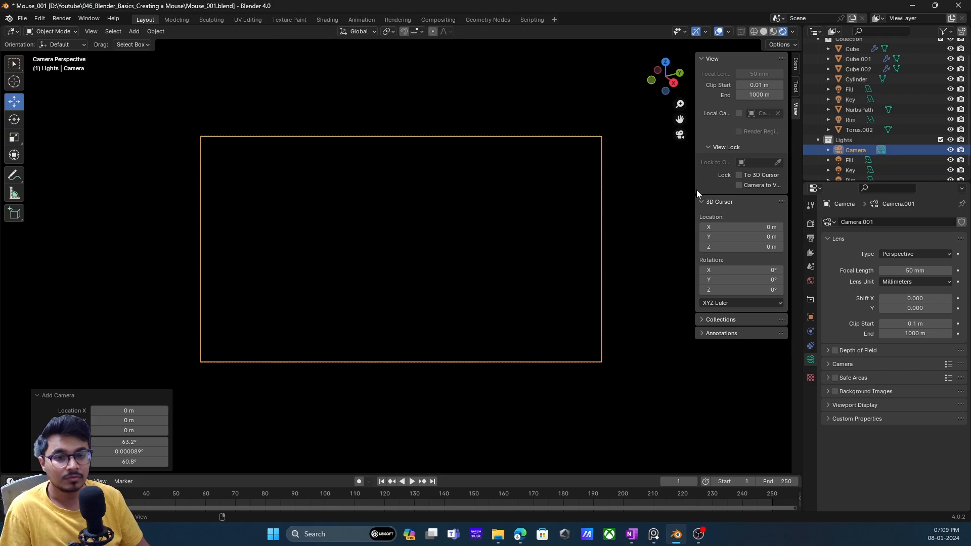
drag(696, 189, 682, 190)
click(730, 185)
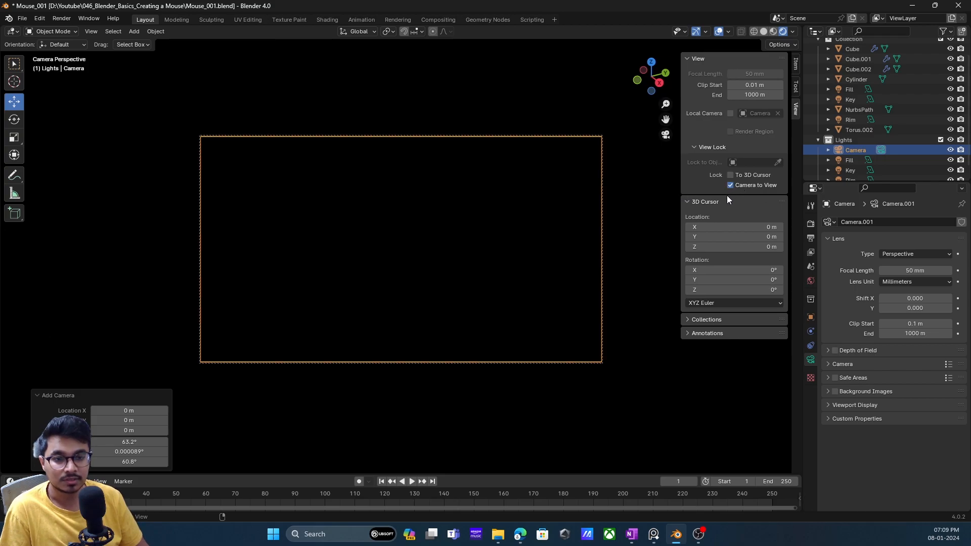
- Reposition the locked camera so it frames the whole mouse body from an elevated three-quarter angle
middle_drag(472, 262, 451, 235)
scroll(478, 245, down, 6)
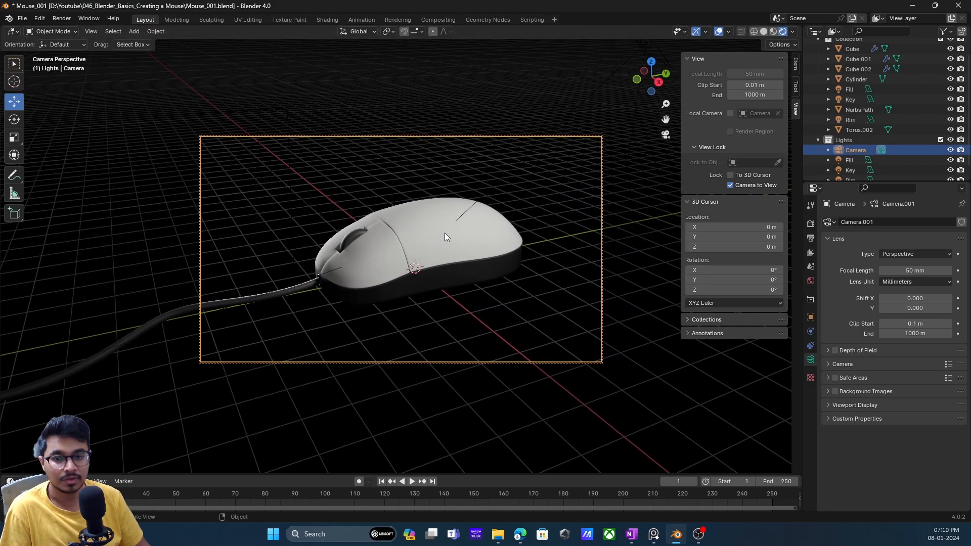
scroll(445, 233, up, 2)
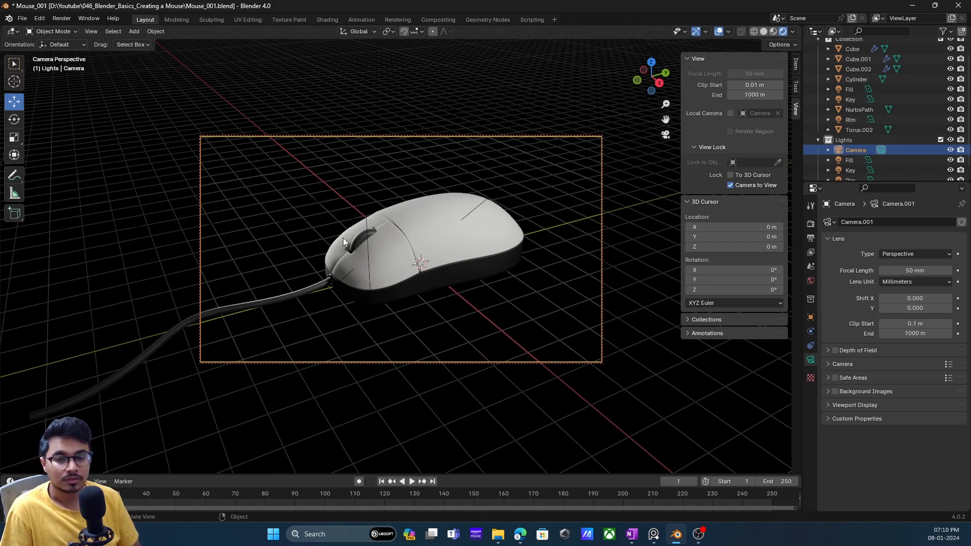
middle_drag(414, 230, 424, 233)
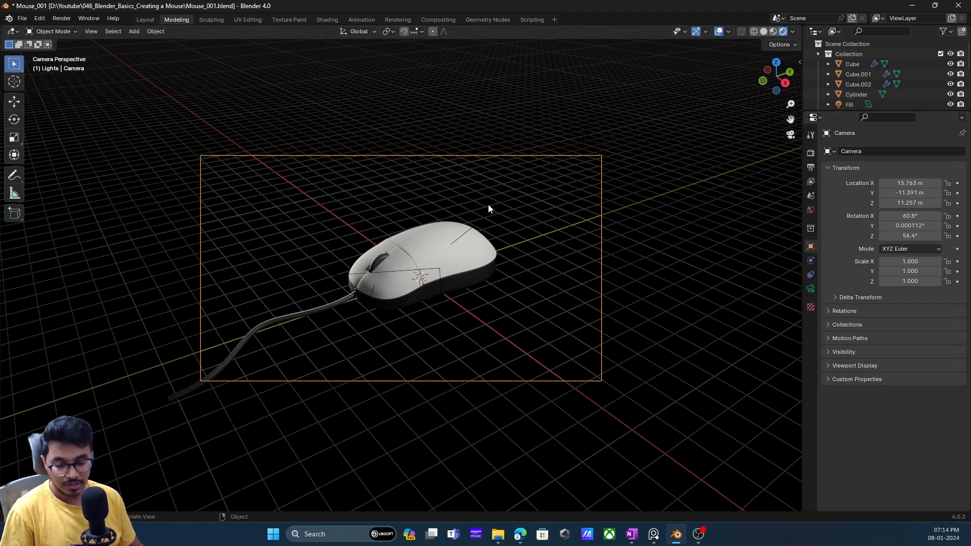
- Add a plane beneath the mouse and scale it up about 14.7 times as a floor
middle_drag(574, 186, 565, 188)
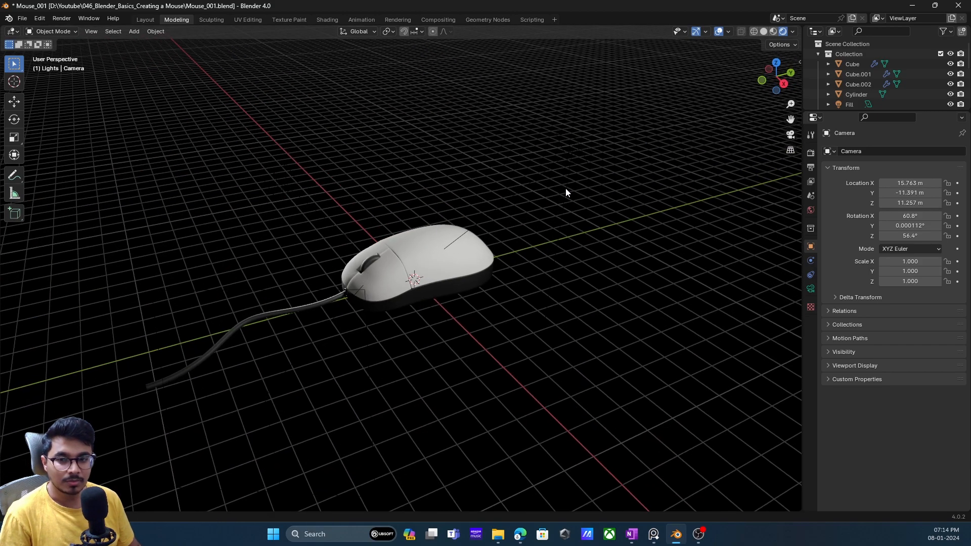
scroll(435, 250, down, 1)
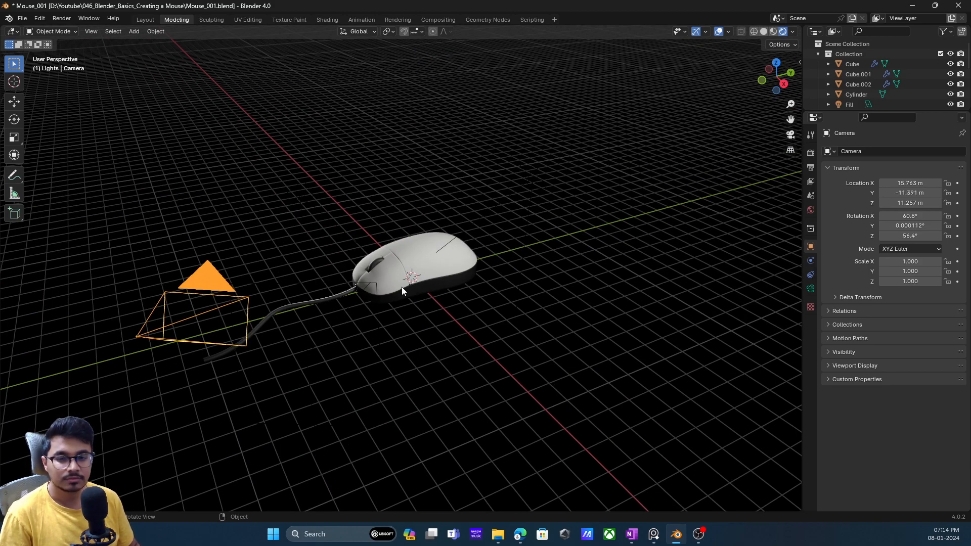
key(shift+a)
mouse_move(410, 141)
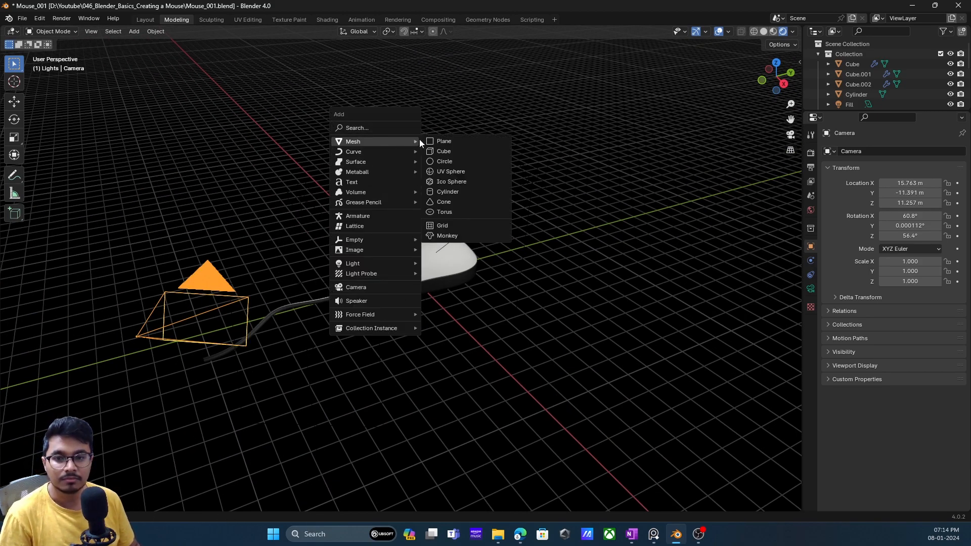
click(466, 142)
middle_drag(431, 300, 454, 313)
key(s)
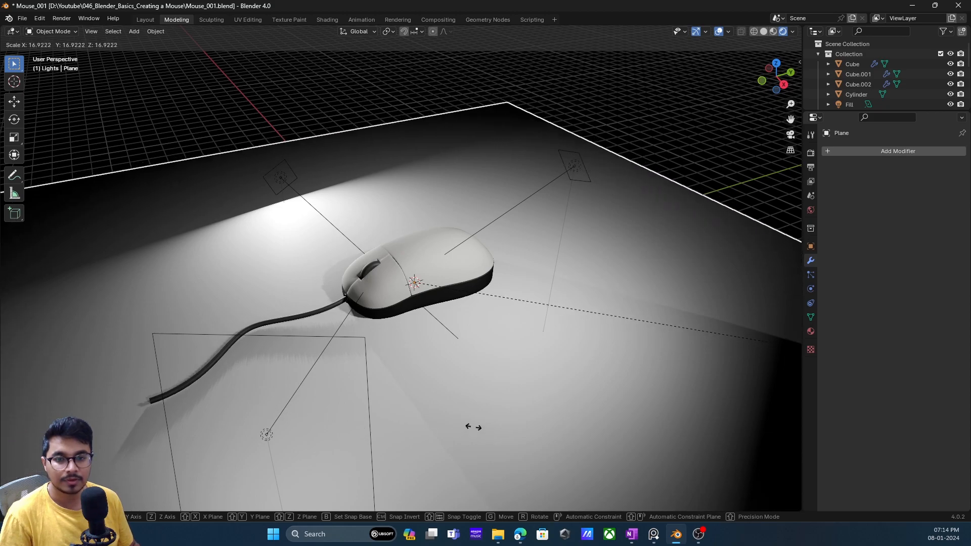
click(368, 368)
- Extrude the plane's edge behind the mouse straight up along Z about 16.7 m as a back wall, and return to Object Mode
middle_drag(353, 204, 369, 248)
key(Tab)
key(2)
click(280, 186)
scroll(257, 225, down, 4)
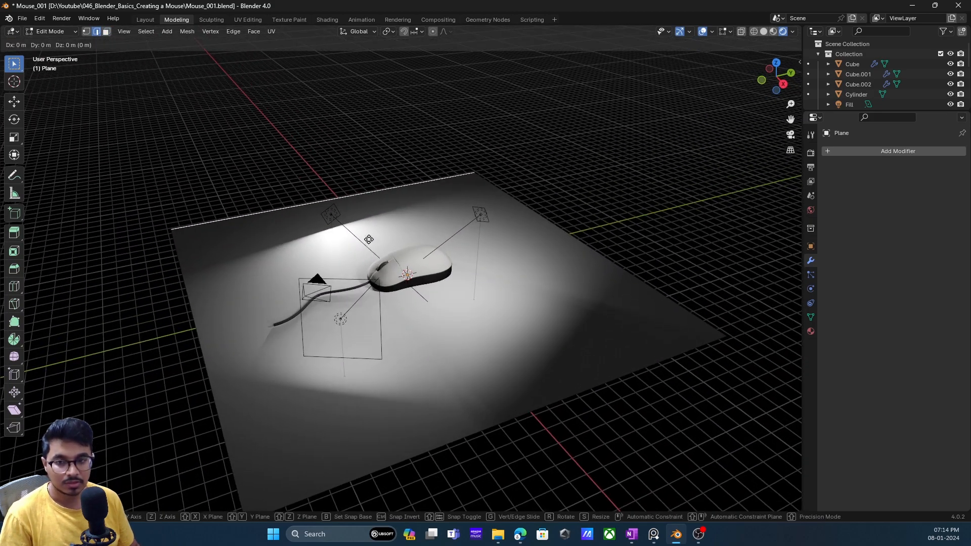
right_click(336, 195)
click(339, 192)
key(z)
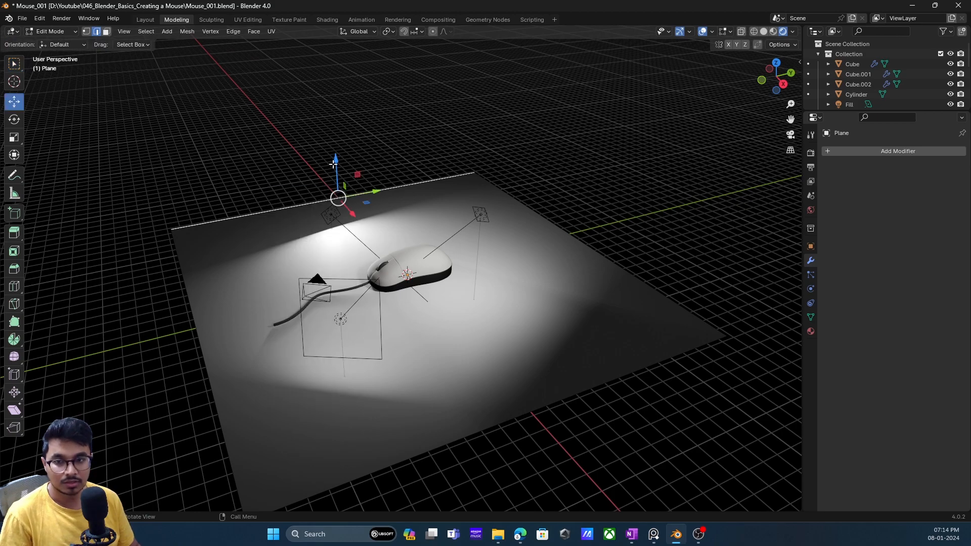
click(340, 449)
scroll(389, 389, down, 3)
middle_drag(430, 304, 451, 298)
click(791, 135)
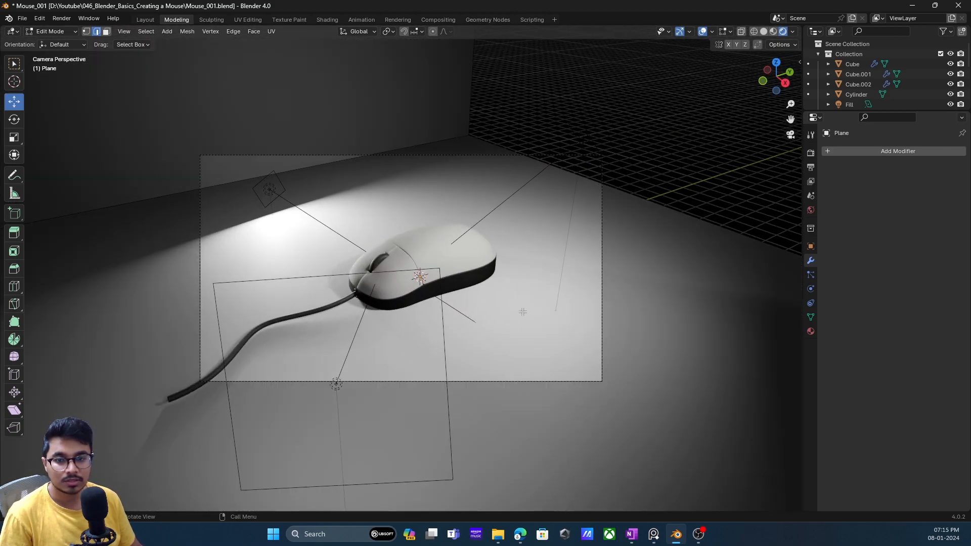
key(Tab)
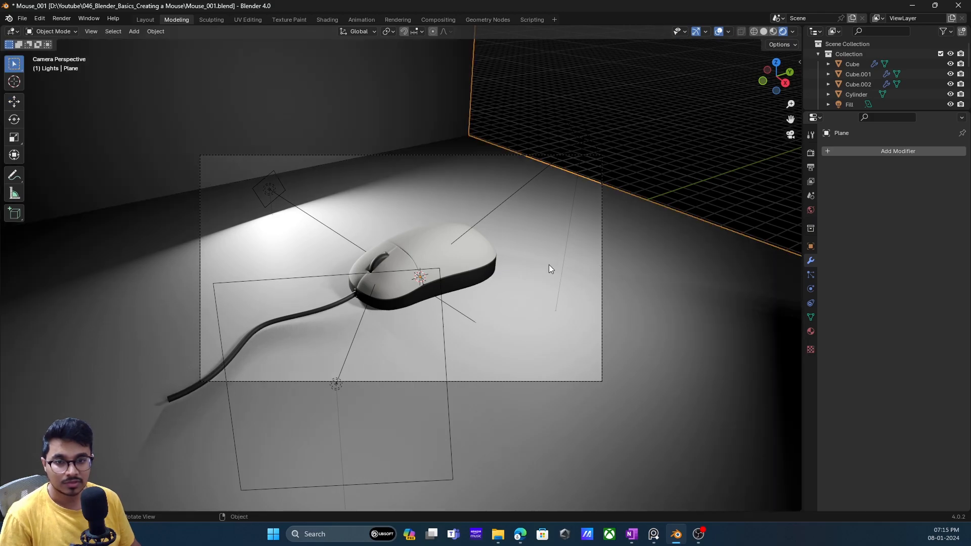
- Move the backdrop about 2.18 m along Y and pull its side edge outward to widen it to about 39.7 m
key(shift+space)
drag(450, 267, 496, 251)
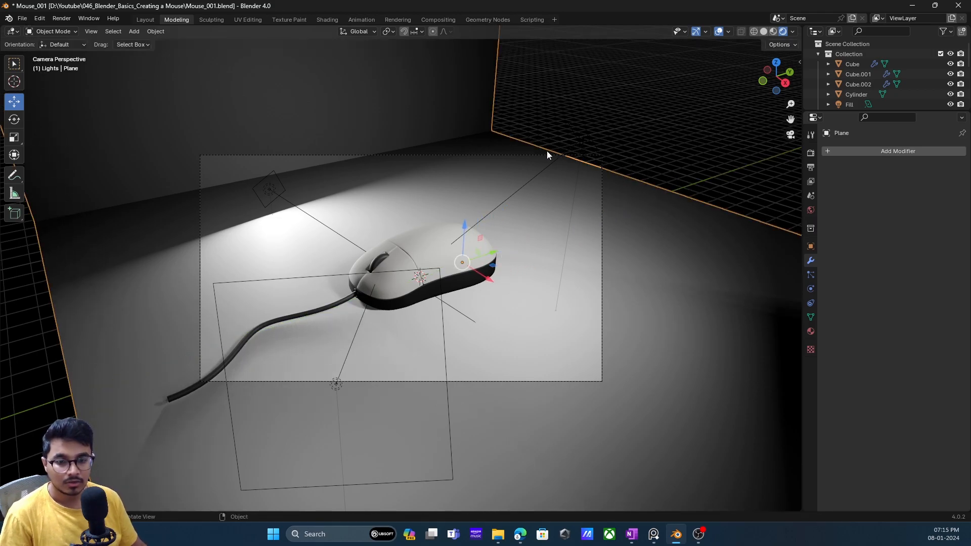
key(Tab)
click(491, 107)
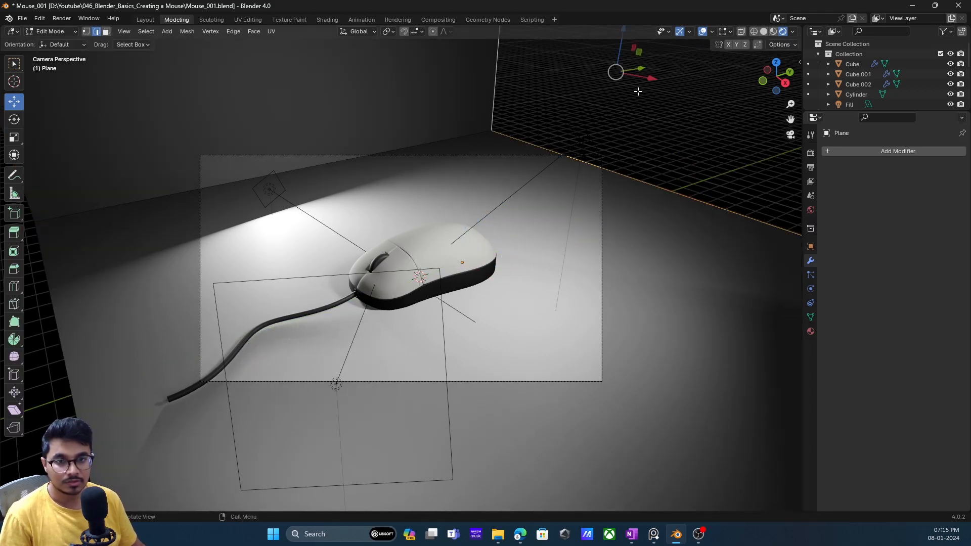
drag(639, 68, 557, 189)
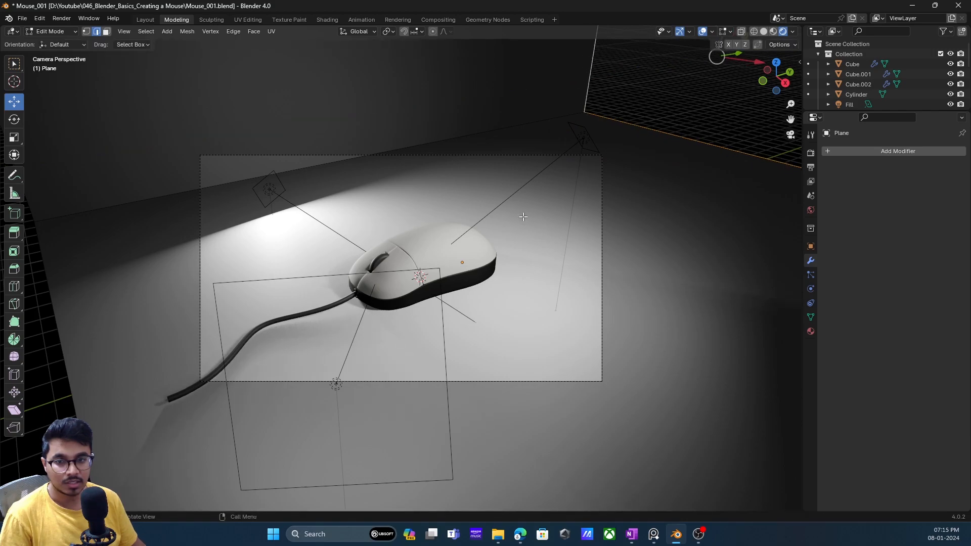
click(278, 194)
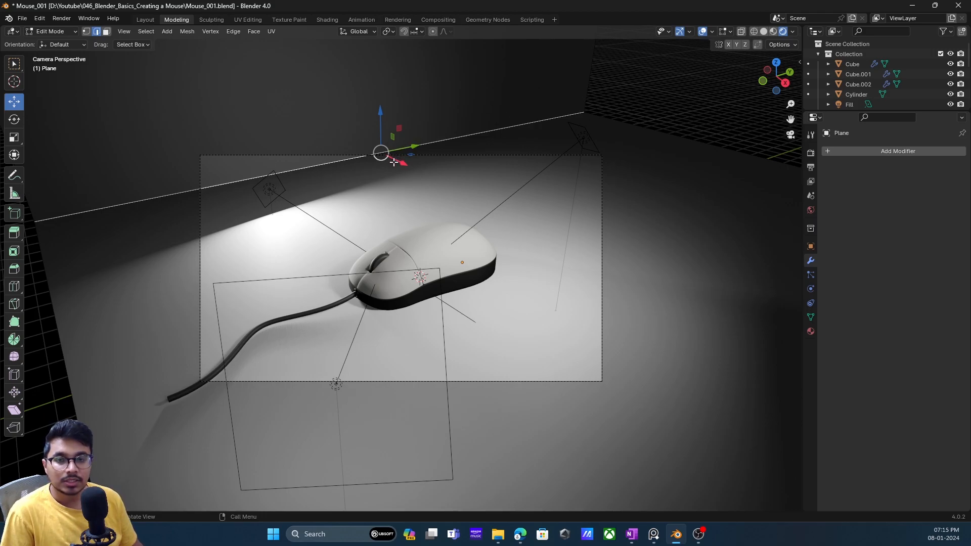
key(Tab)
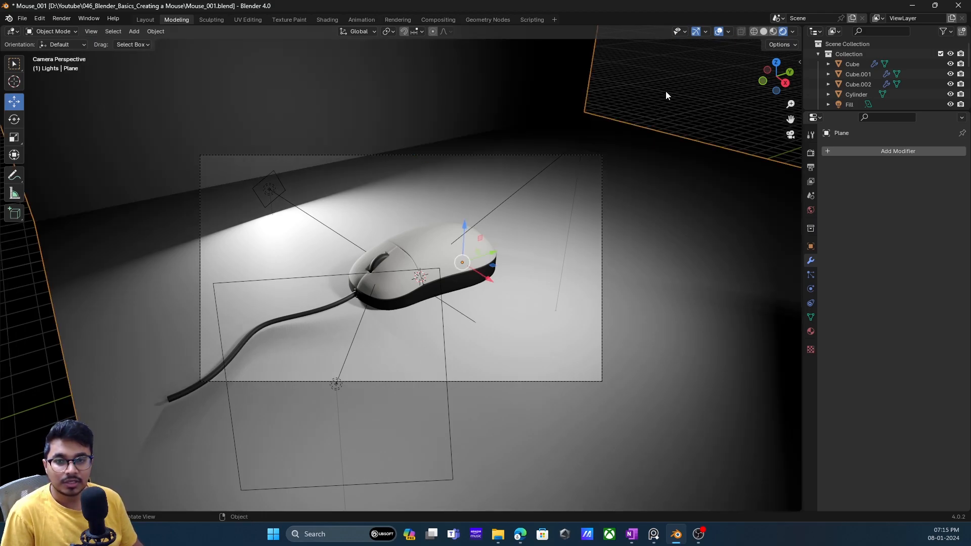
- Hide the viewport overlays and display the backdrop's transform properties while looking through the camera
click(719, 32)
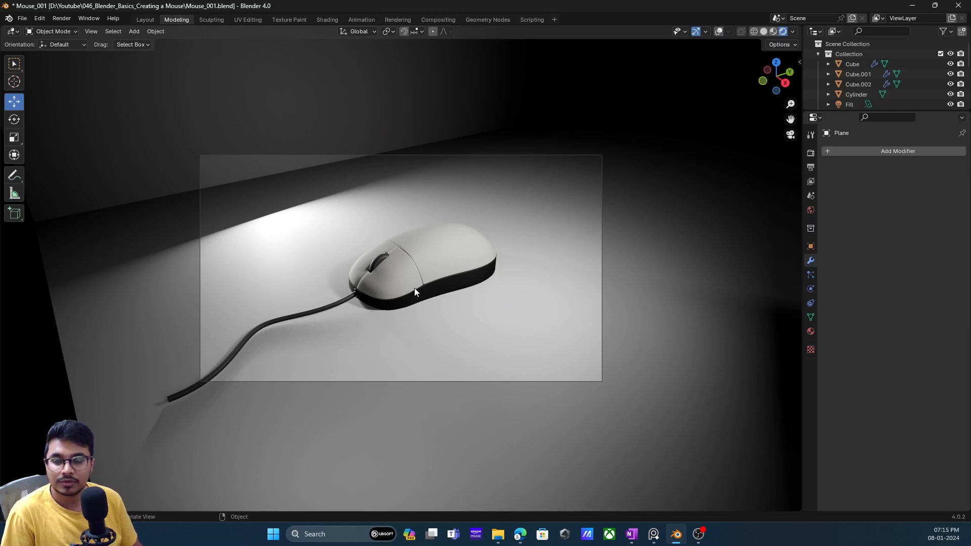
middle_drag(335, 256, 388, 267)
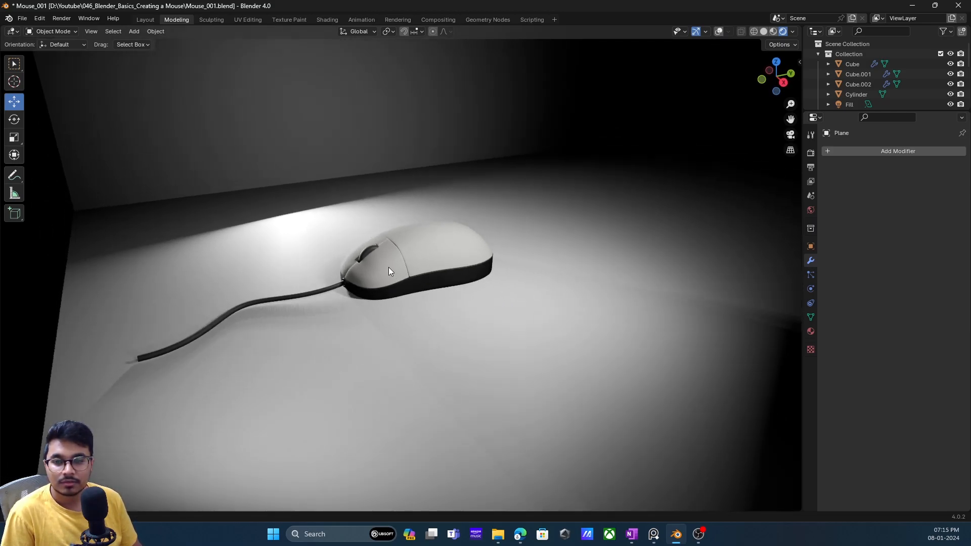
click(791, 134)
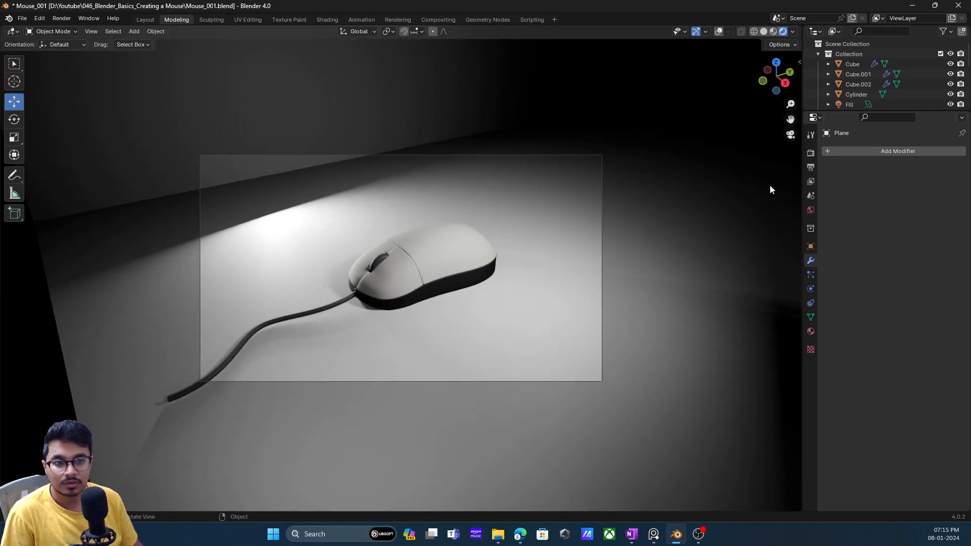
key(n)
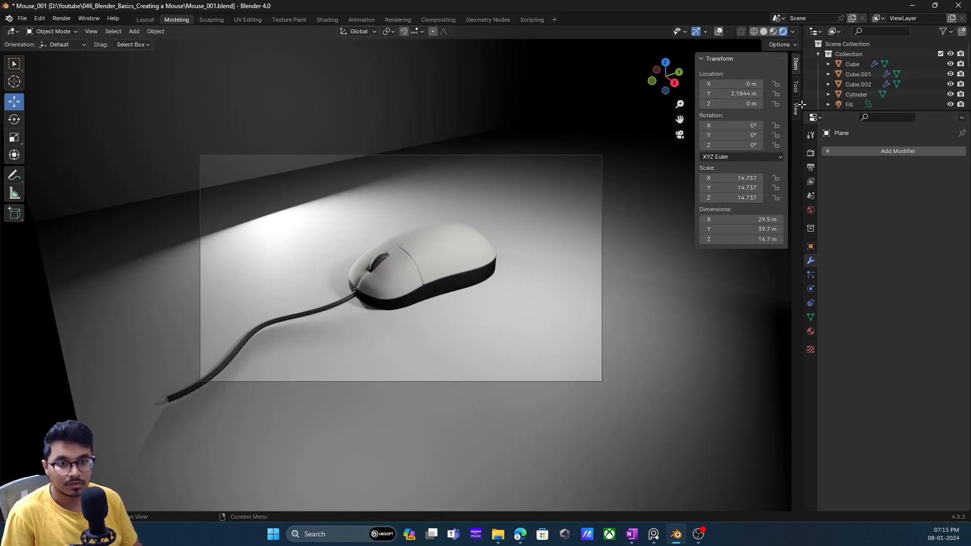
- Lock the camera to the view and reframe the shot so the mouse appears slightly larger
click(795, 86)
click(795, 107)
click(740, 185)
middle_drag(550, 248, 438, 243)
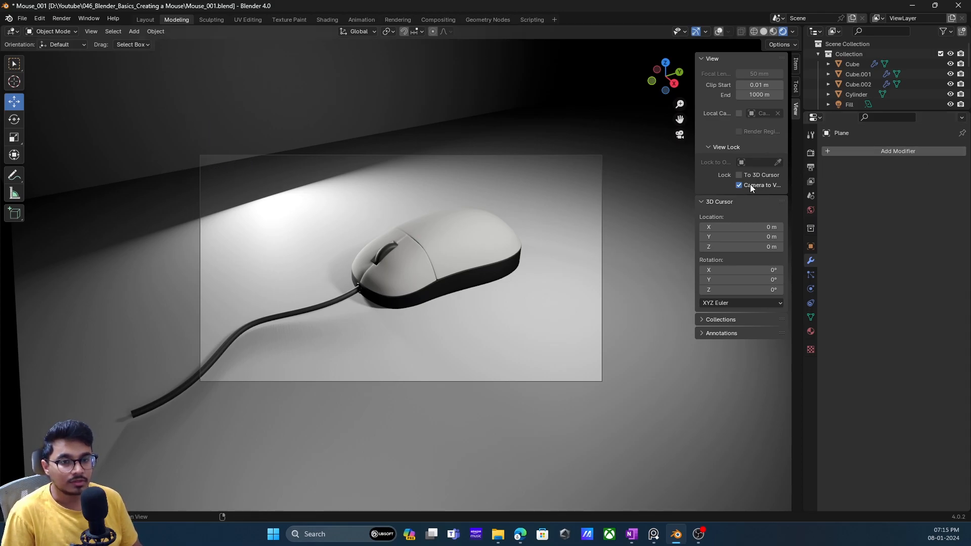
- Show the viewport overlays again and bevel the backdrop's floor-to-wall edge by about 0.62 m with 14 segments
middle_drag(406, 157, 365, 138)
scroll(396, 146, down, 4)
click(723, 31)
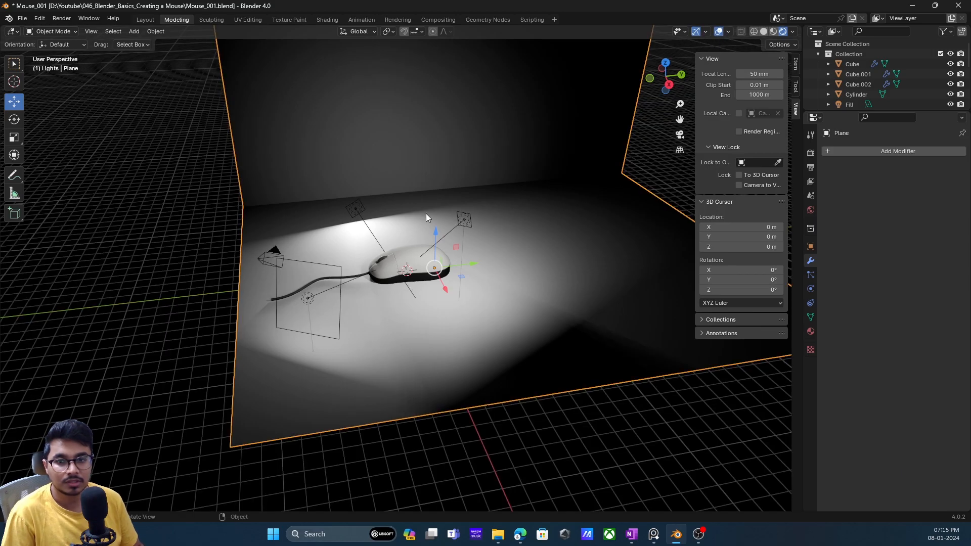
key(Tab)
middle_drag(403, 210, 419, 208)
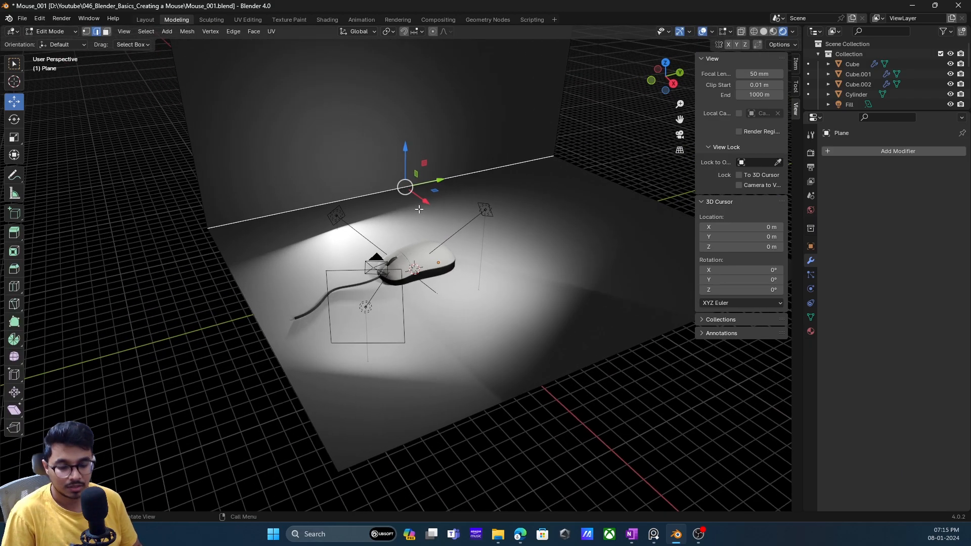
key(ctrl+b)
scroll(527, 205, up, 12)
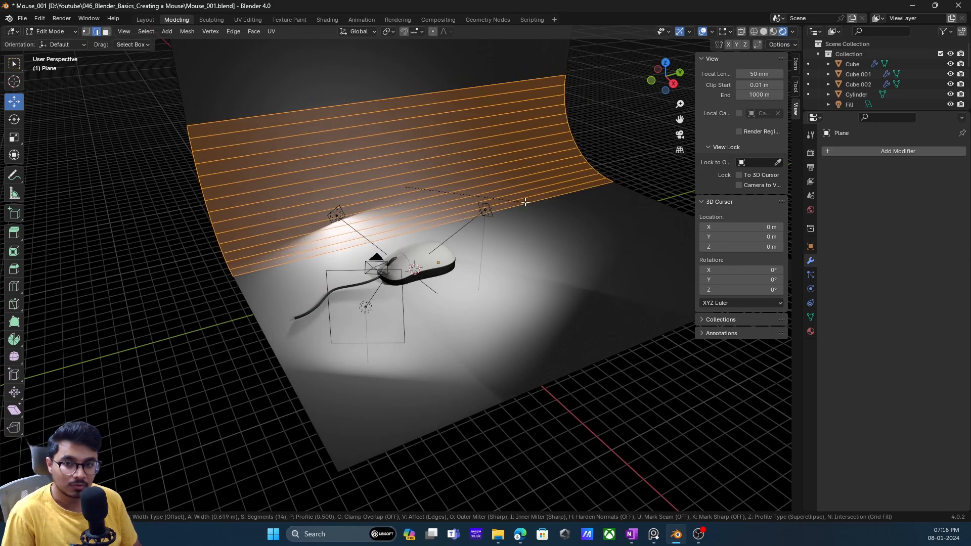
click(631, 164)
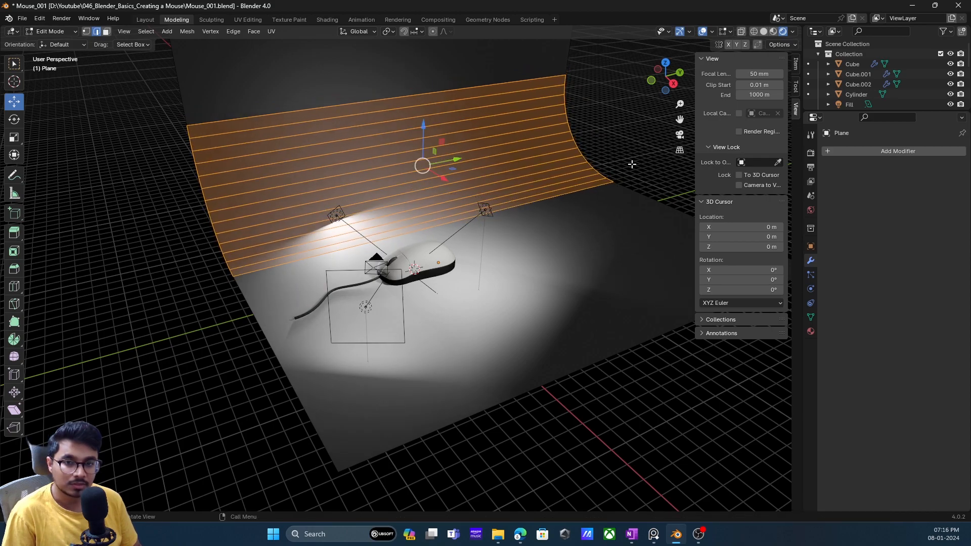
- Return to Object Mode and apply smooth shading to the curved backdrop
key(Tab)
click(626, 123)
scroll(460, 214, down, 4)
mouse_move(460, 214)
middle_down()
mouse_move(536, 203)
mouse_move(462, 204)
middle_up()
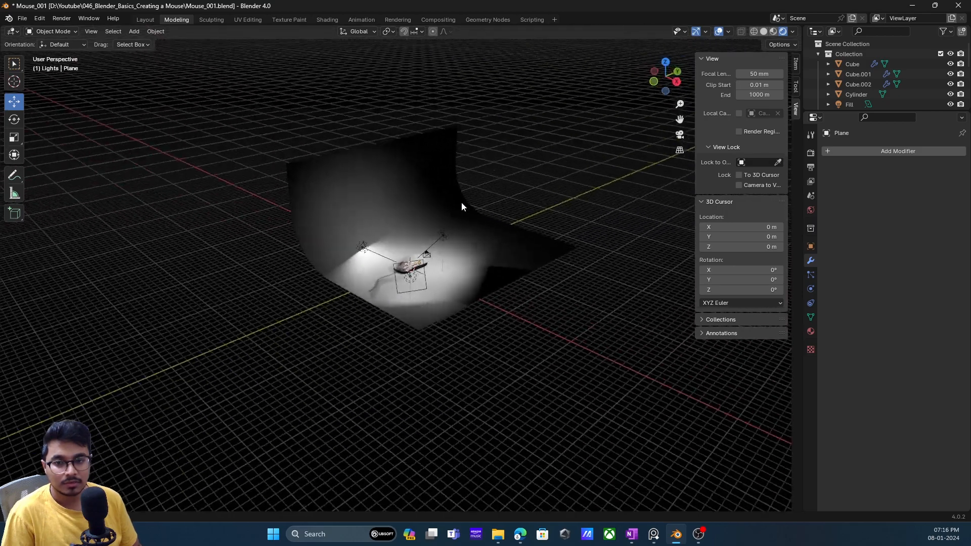
scroll(462, 203, up, 4)
click(445, 163)
right_click(445, 162)
click(436, 162)
right_click(453, 139)
middle_drag(454, 187, 398, 184)
scroll(452, 212, up, 3)
scroll(452, 209, up, 3)
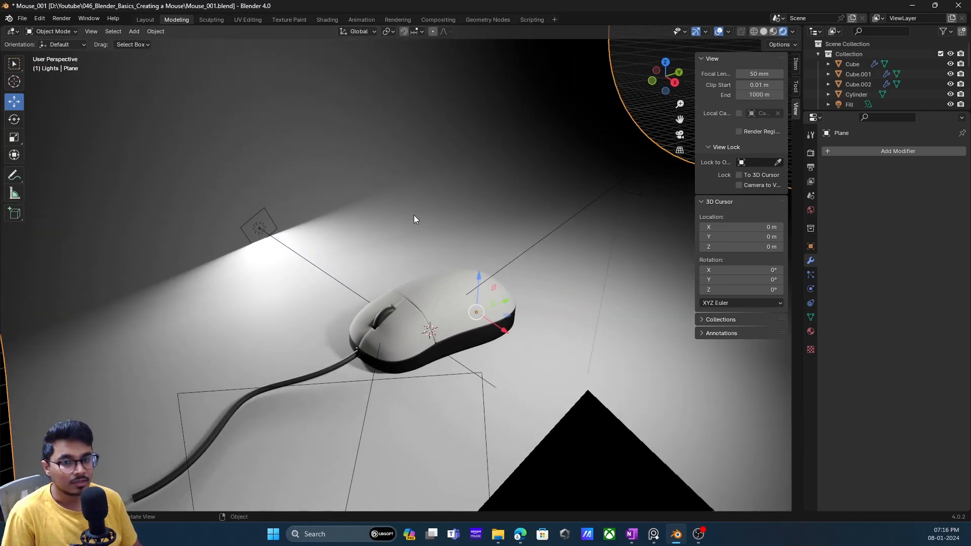
middle_drag(416, 216, 408, 211)
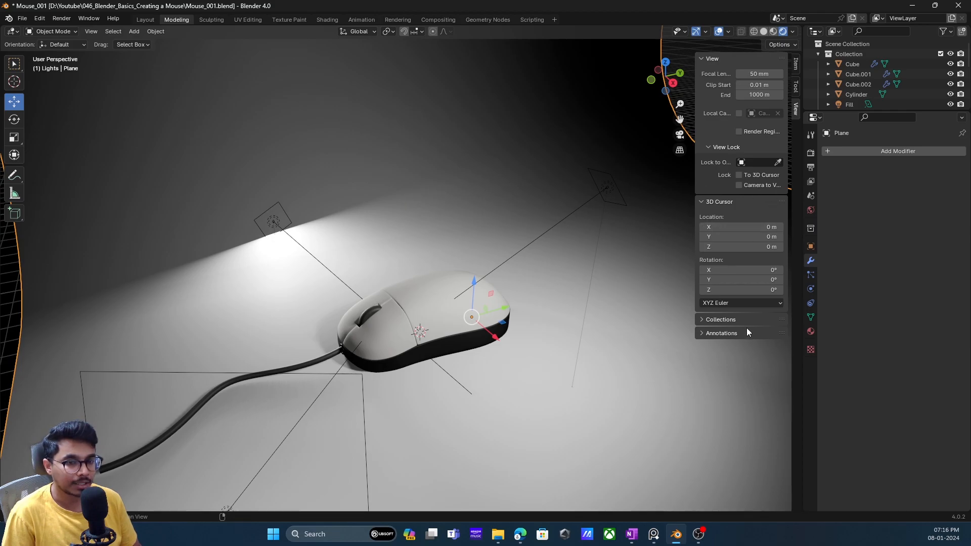
- Create a material named BG on the backdrop and give it a light blue base color
click(810, 333)
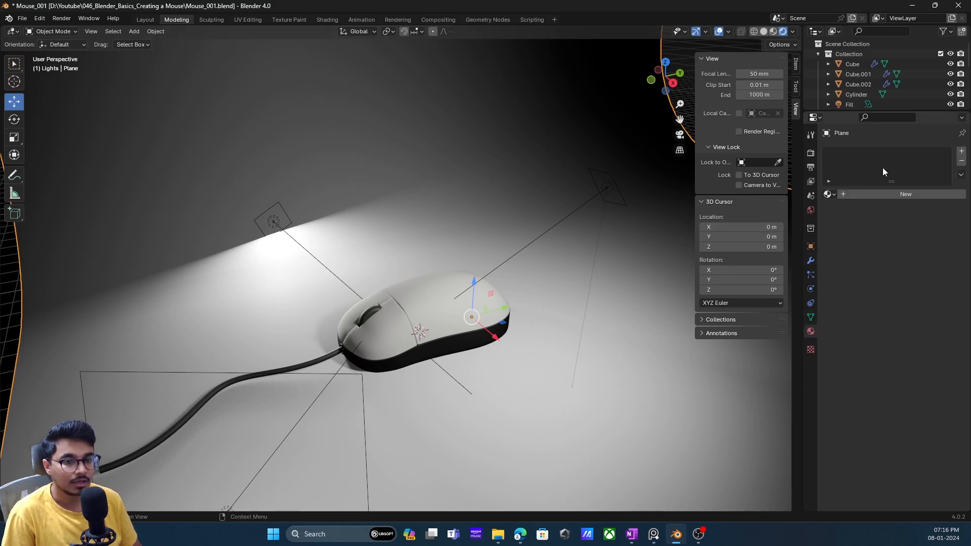
click(856, 191)
text(BG)
key(Return)
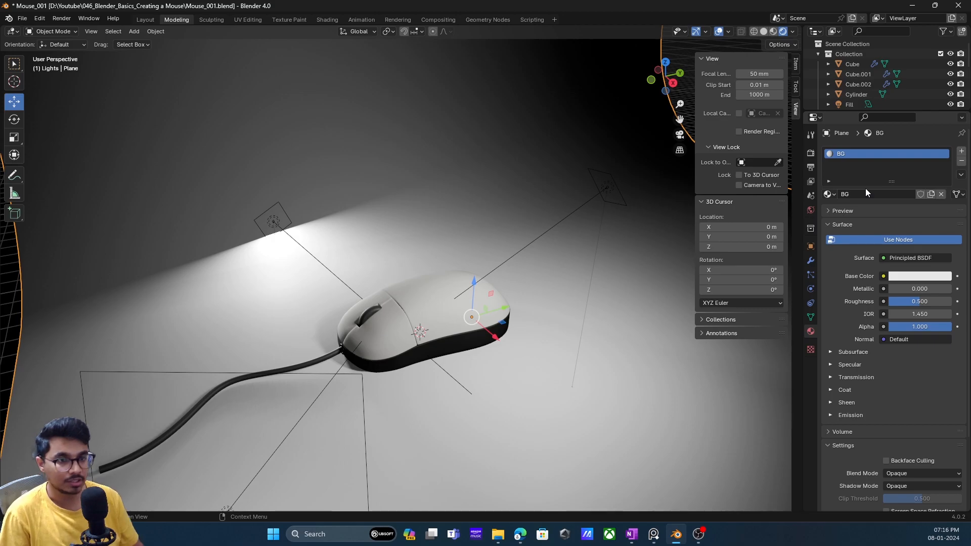
click(926, 277)
click(894, 182)
drag(893, 182, 900, 144)
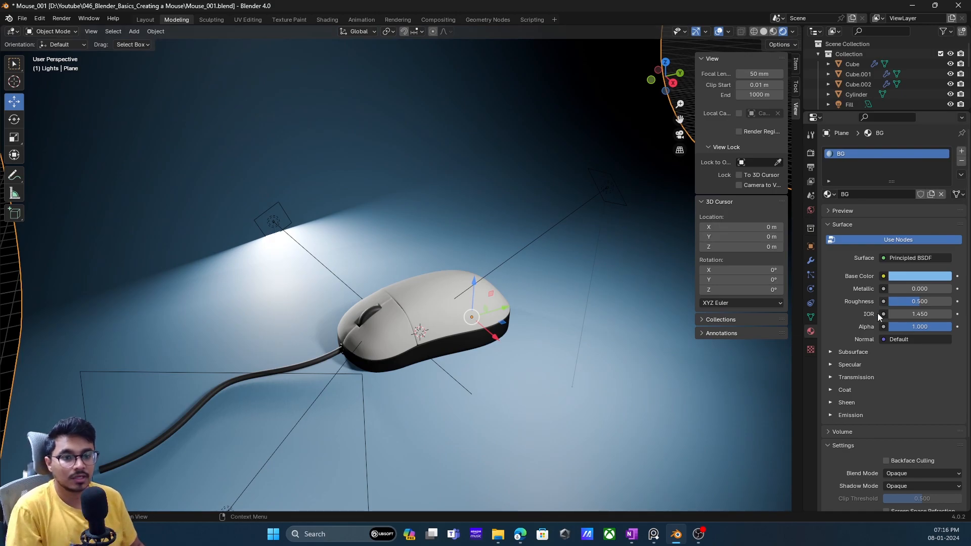
- Try roughness values of 0.206 and 0.103 on the BG material, and settle on 0.754
mouse_move(918, 301)
mouse_down()
mouse_move(941, 301)
mouse_move(901, 301)
mouse_up()
scroll(454, 319, up, 3)
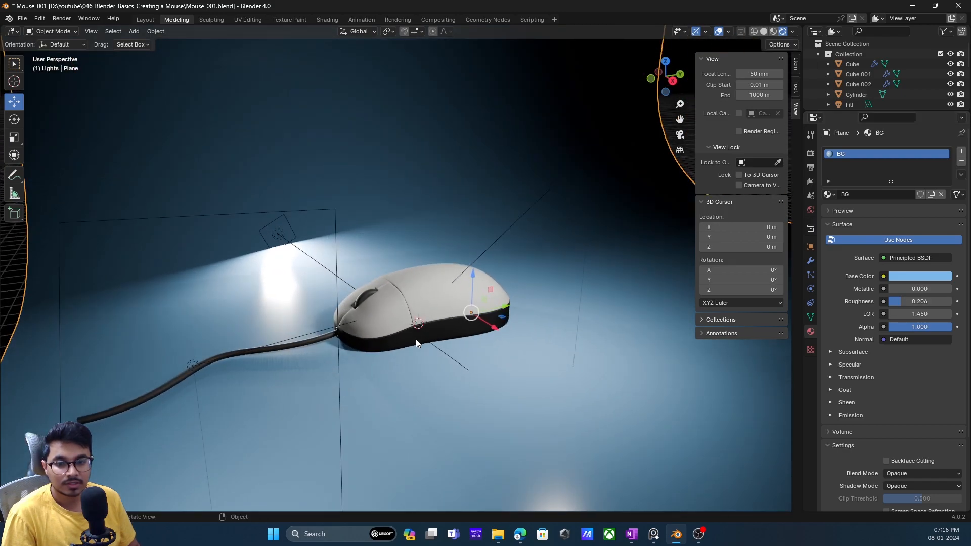
scroll(368, 334, down, 2)
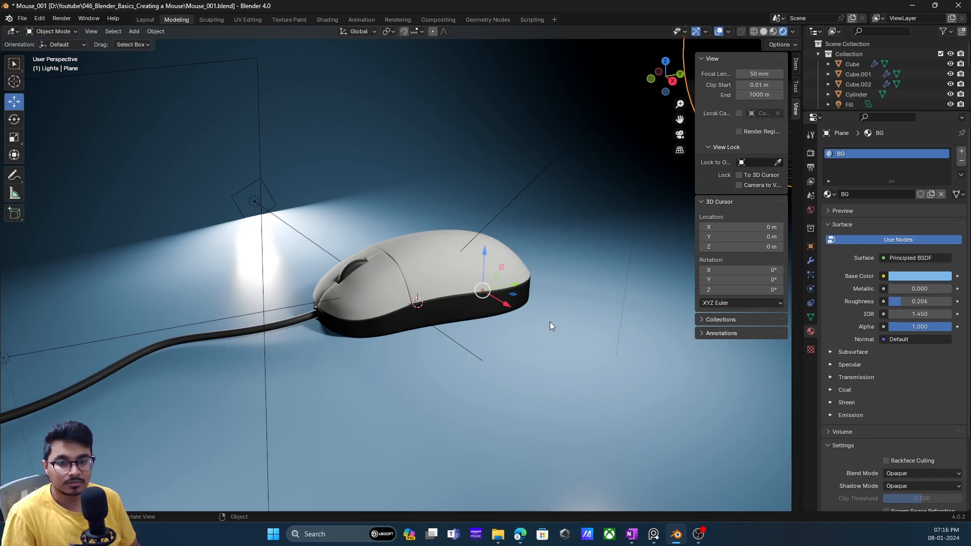
middle_drag(529, 305, 529, 314)
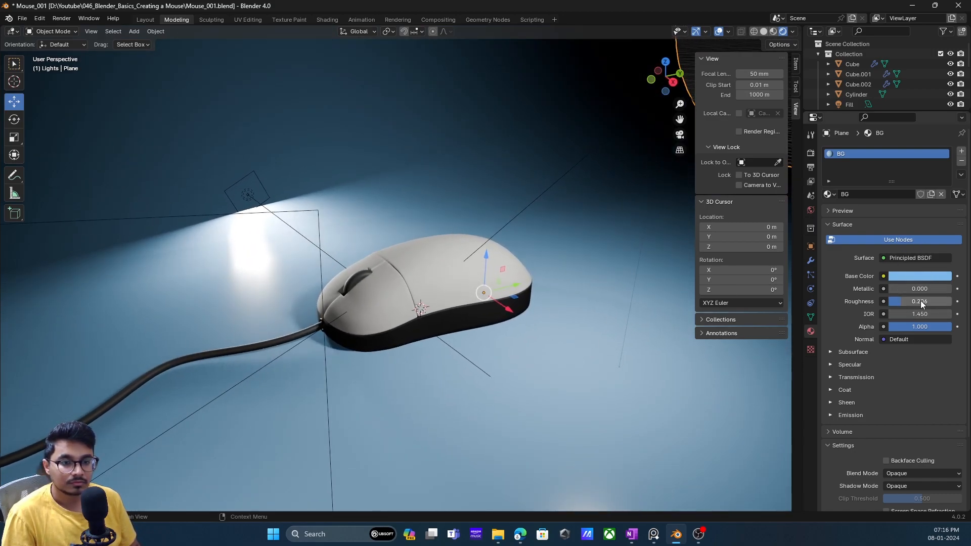
drag(903, 302, 889, 301)
mouse_move(521, 298)
middle_down()
mouse_move(521, 282)
mouse_move(523, 314)
middle_up()
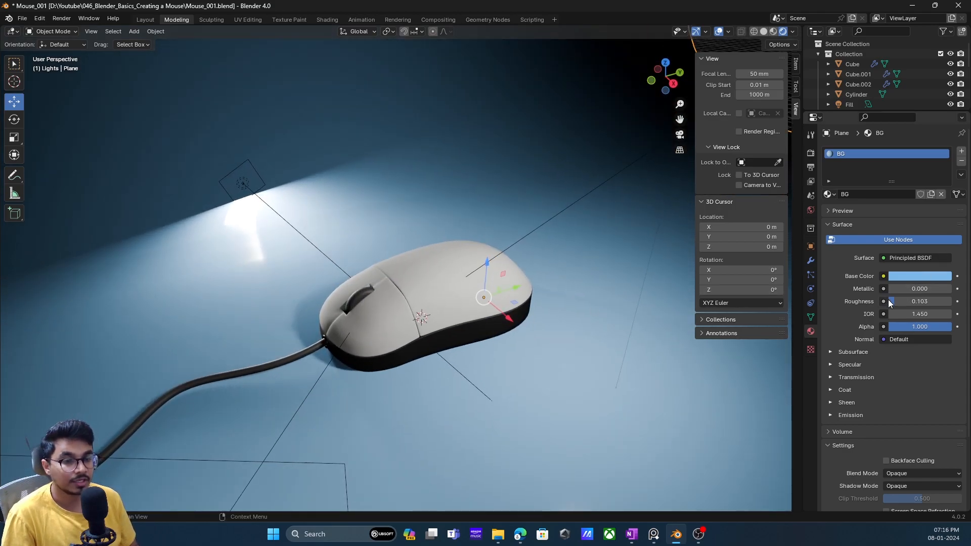
drag(896, 302, 941, 301)
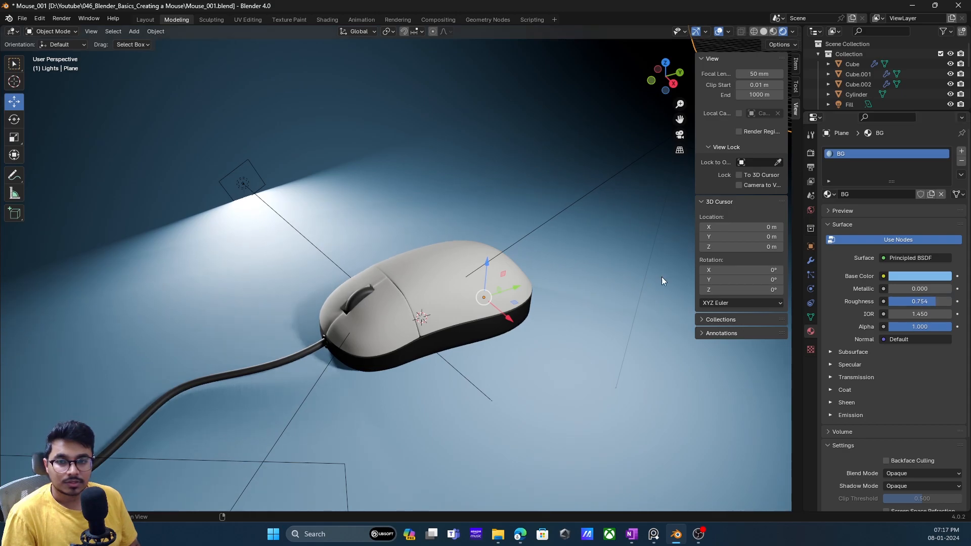
- Raise the Rim light higher above the backdrop, try a size of 15.9 m and settle on 8.72 m
click(253, 166)
mouse_move(236, 140)
mouse_down()
mouse_move(227, 91)
mouse_move(227, 130)
mouse_up()
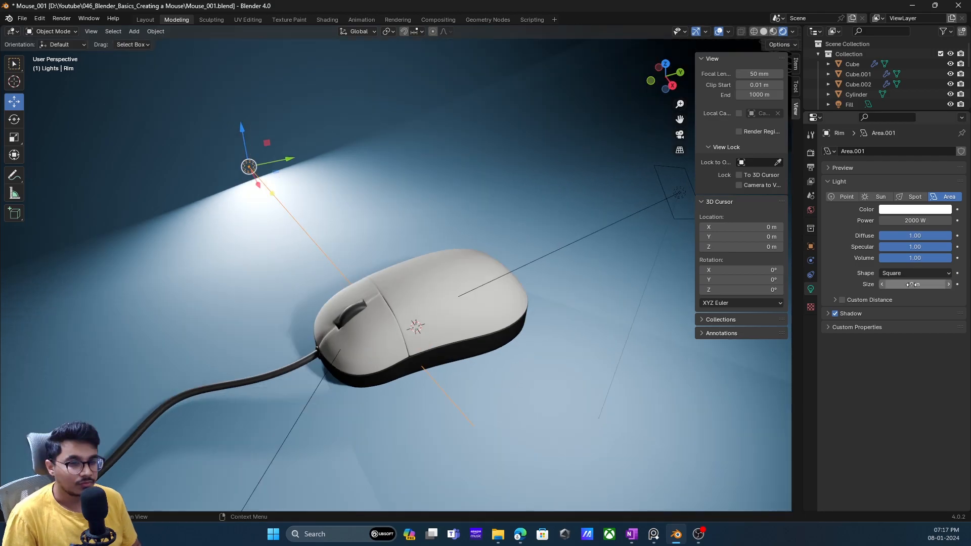
drag(911, 285, 961, 284)
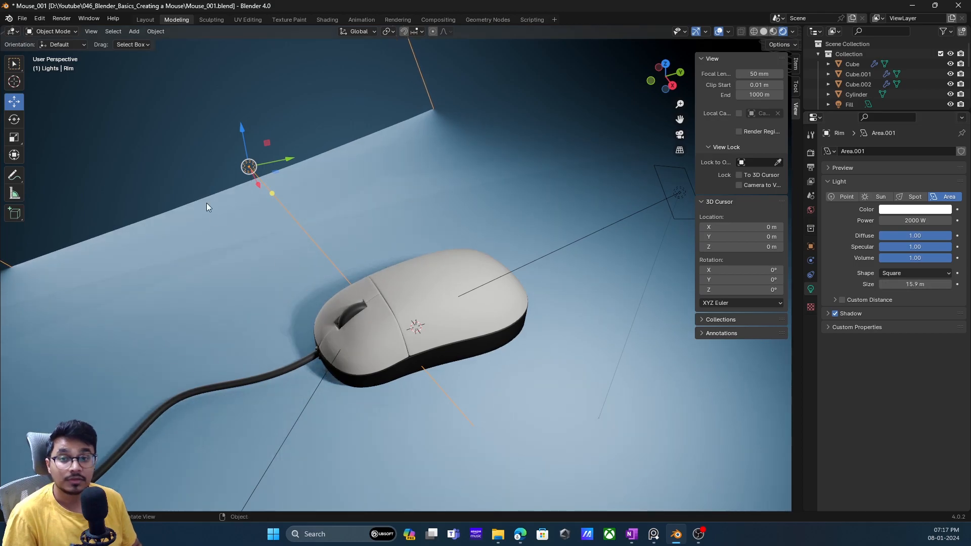
drag(244, 127, 233, 74)
scroll(379, 251, down, 4)
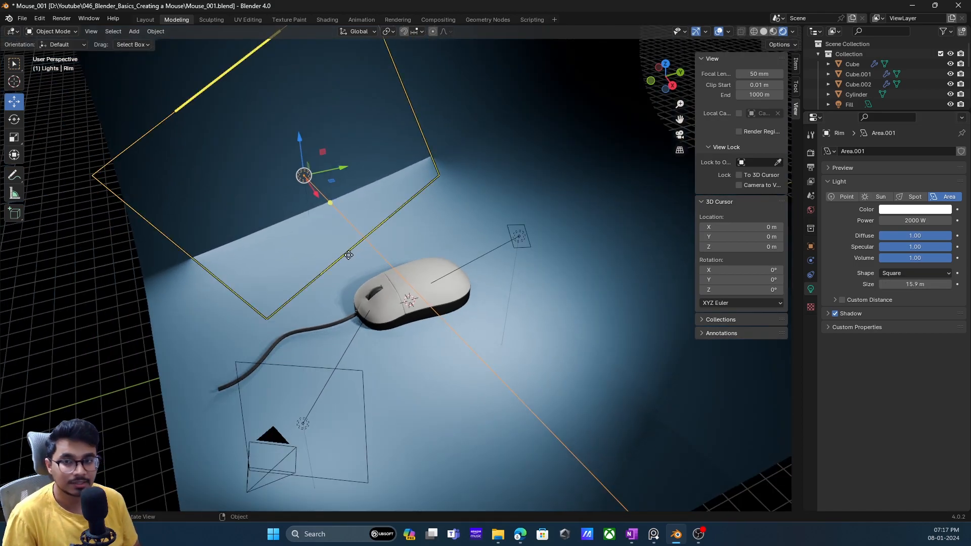
scroll(349, 239, up, 2)
middle_drag(349, 236, 349, 231)
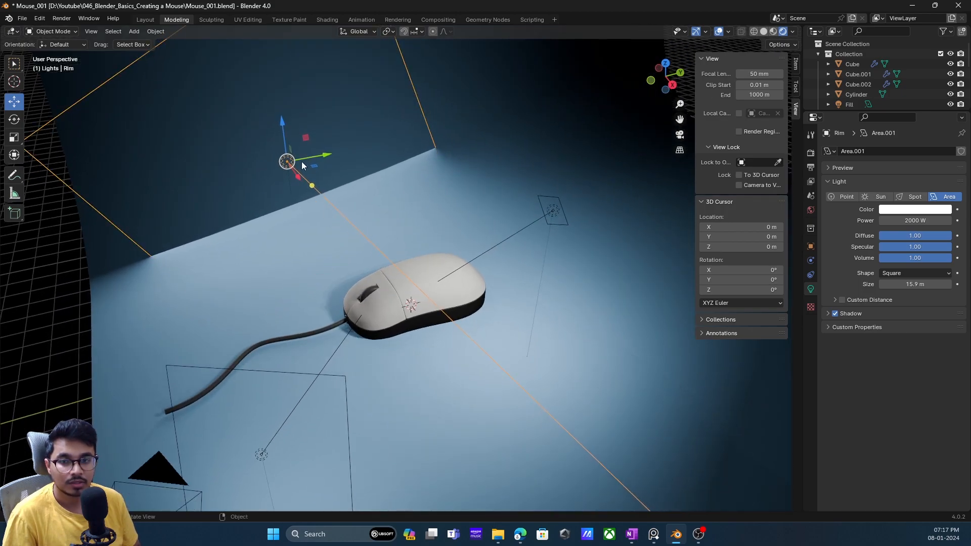
drag(931, 285, 882, 285)
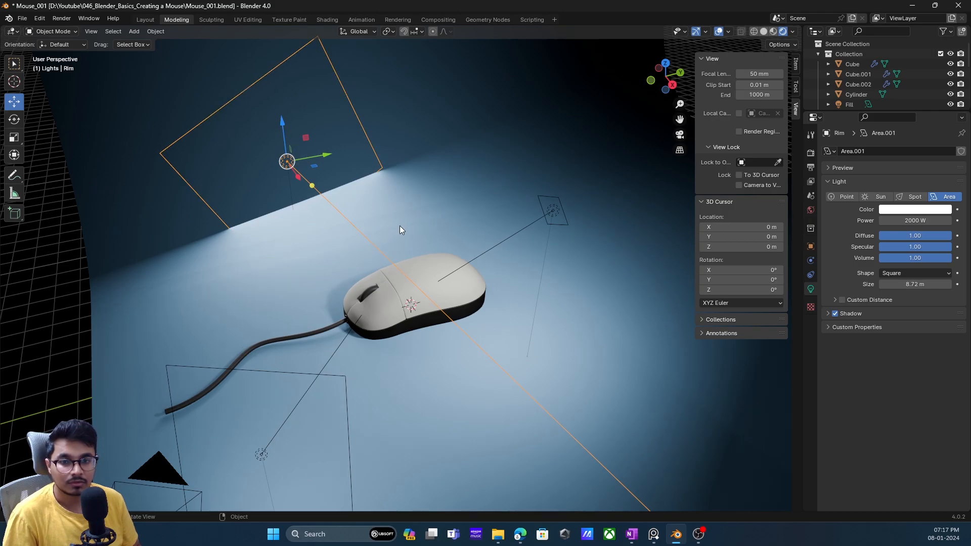
- Set the roughness of the WhiteBody material on the mouse's upper shell to 0.3
scroll(385, 223, up, 6)
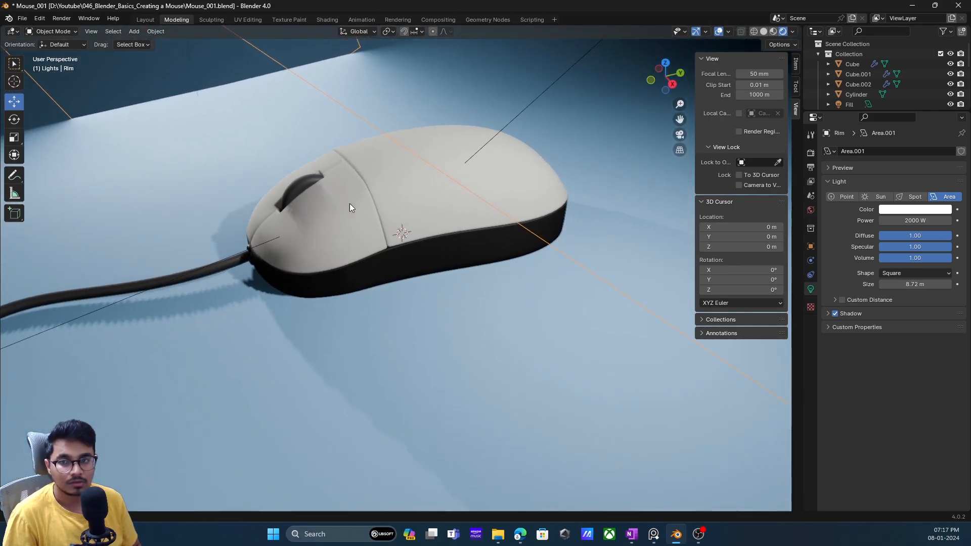
click(451, 258)
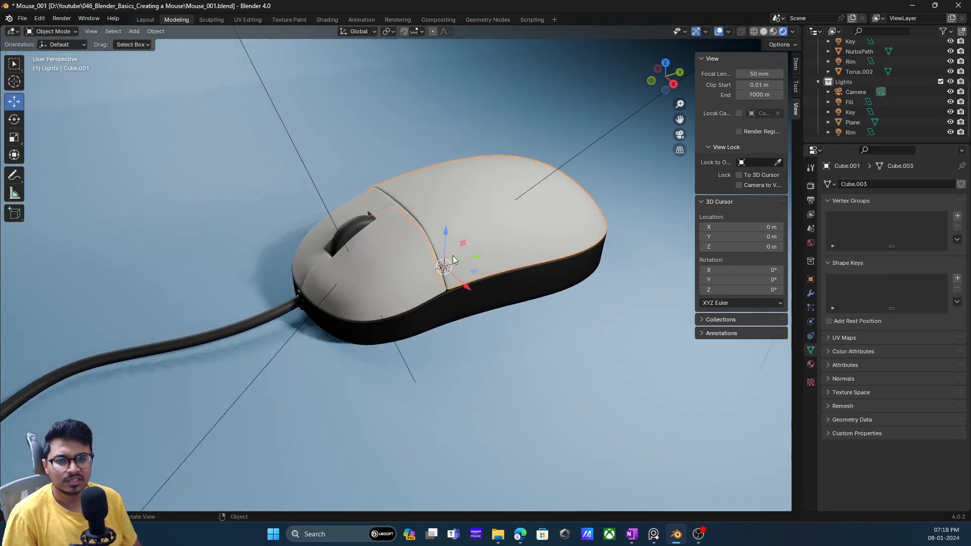
middle_drag(436, 275, 416, 274)
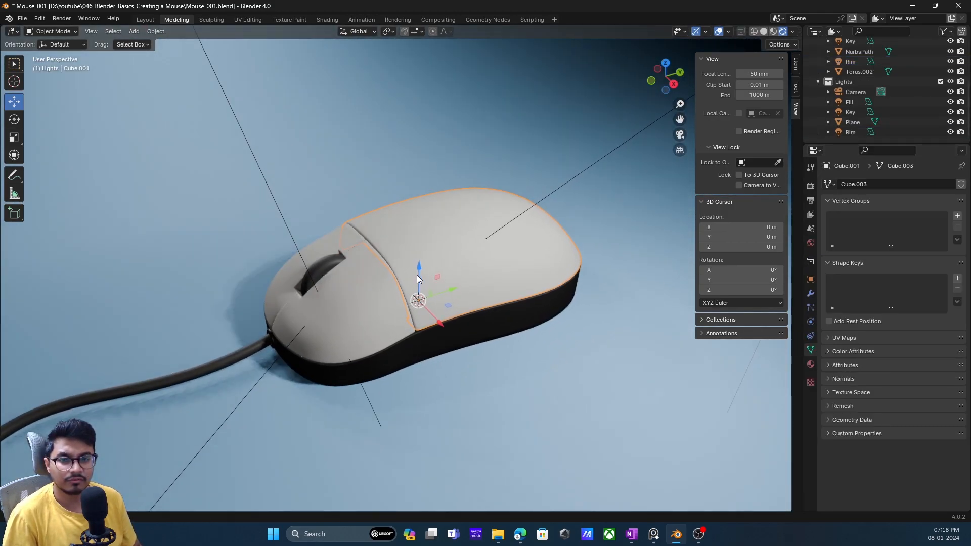
click(809, 365)
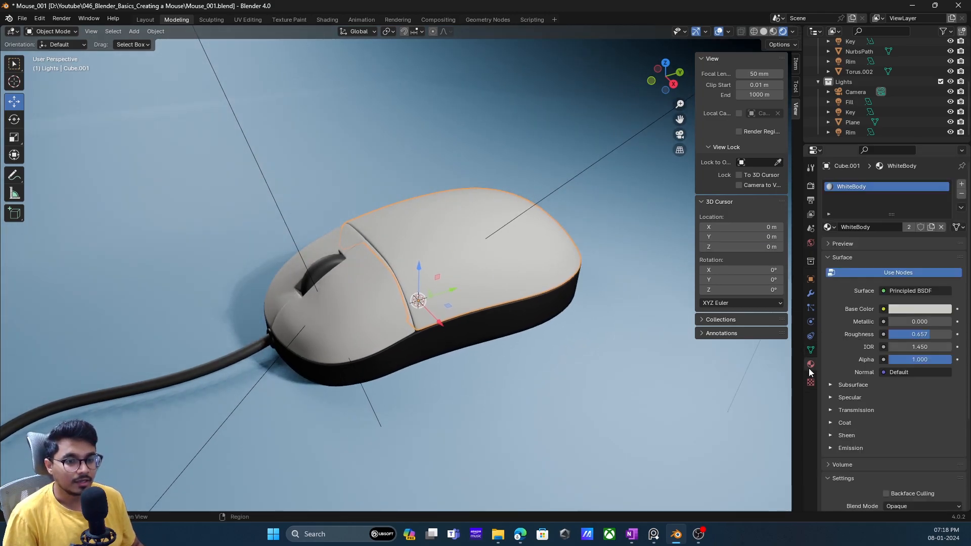
drag(929, 334, 909, 334)
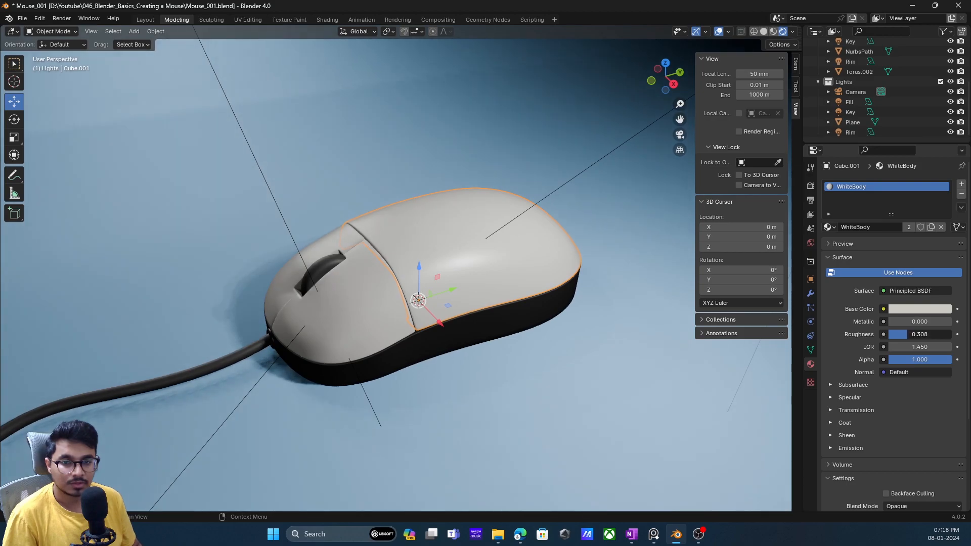
middle_drag(498, 290, 499, 283)
- Set the roughness of the MouseBlackBody material on the mouse's lower body to 0.3
click(522, 315)
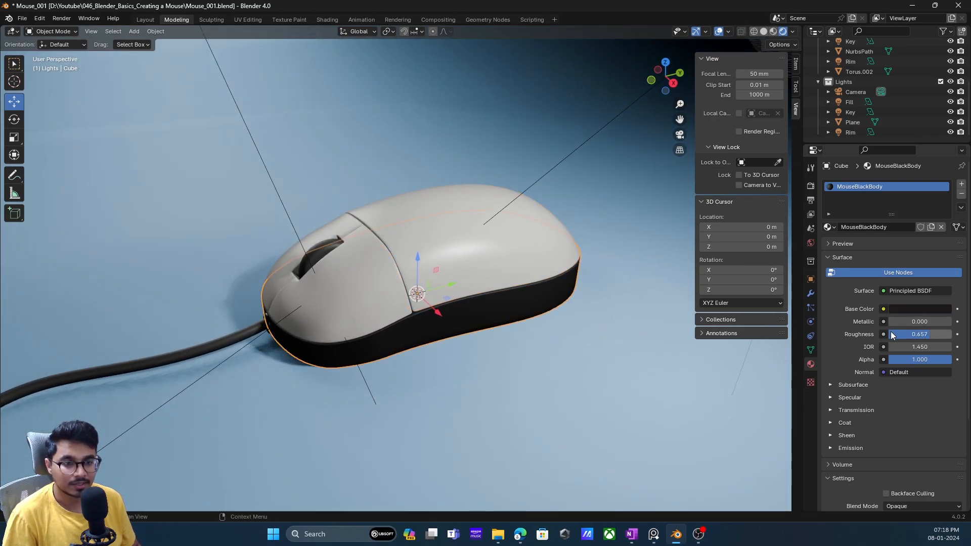
mouse_move(924, 334)
mouse_down()
mouse_move(890, 334)
mouse_move(911, 334)
mouse_up()
click(573, 252)
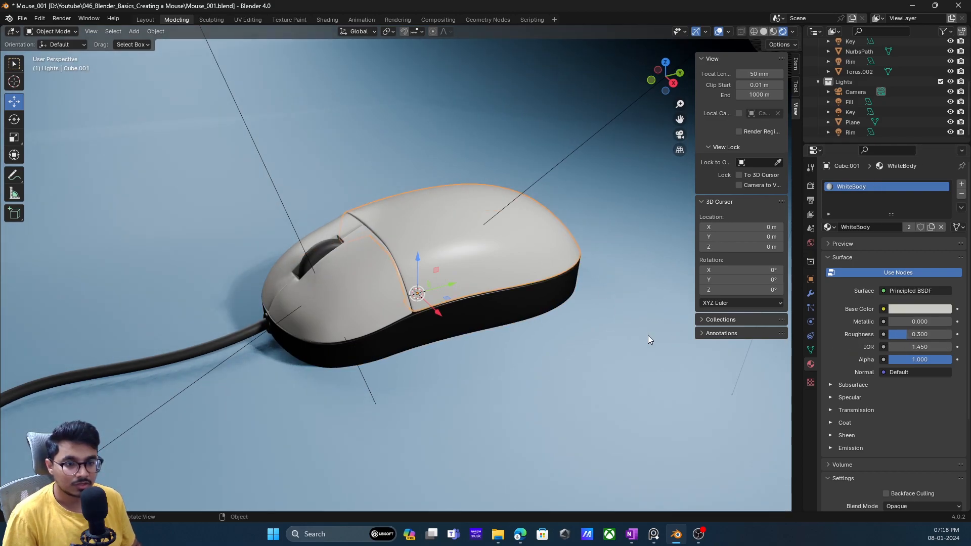
click(518, 309)
double_click(918, 335)
text(0.3)
key(Return)
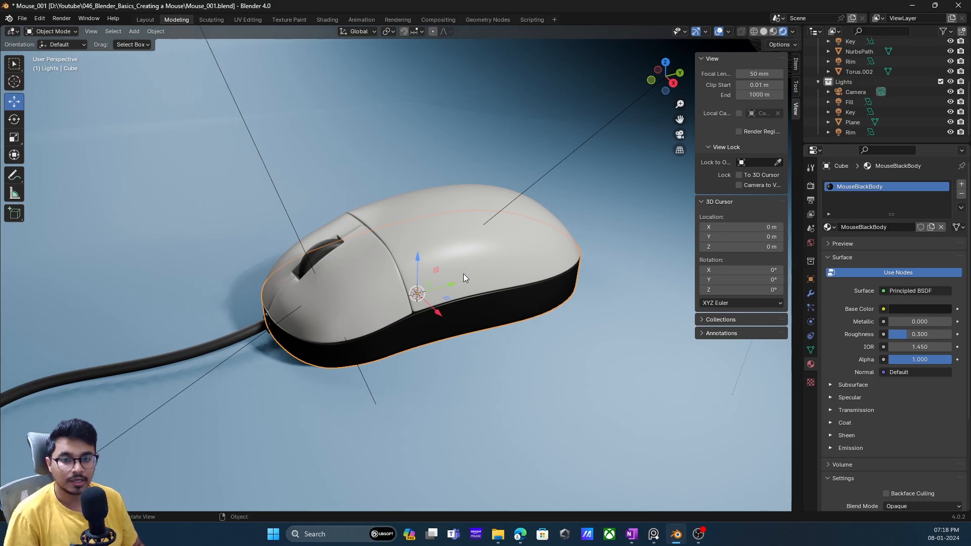
- Lower the roughness of the scroll wheel's Wheels material to about 0.48 and select the cable
middle_drag(462, 272, 470, 277)
click(337, 260)
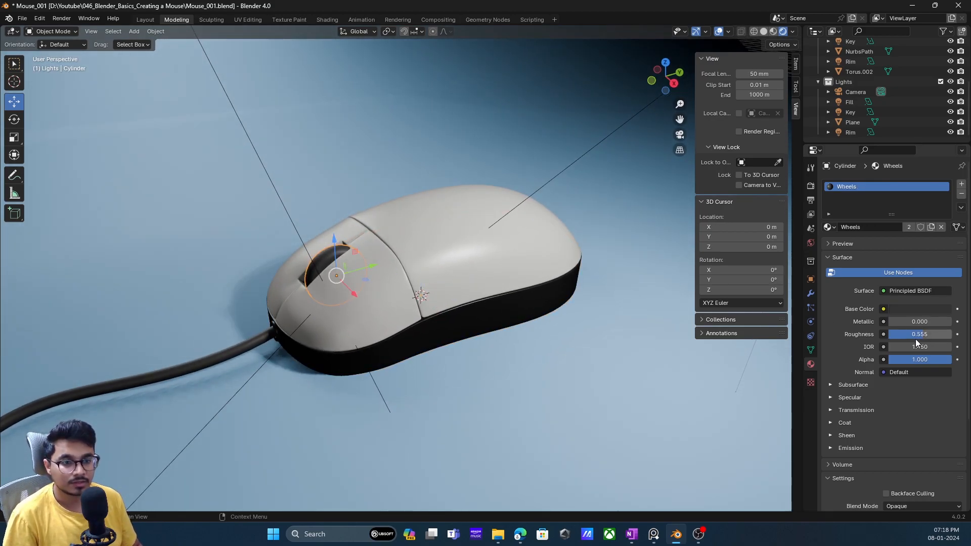
drag(923, 338, 916, 337)
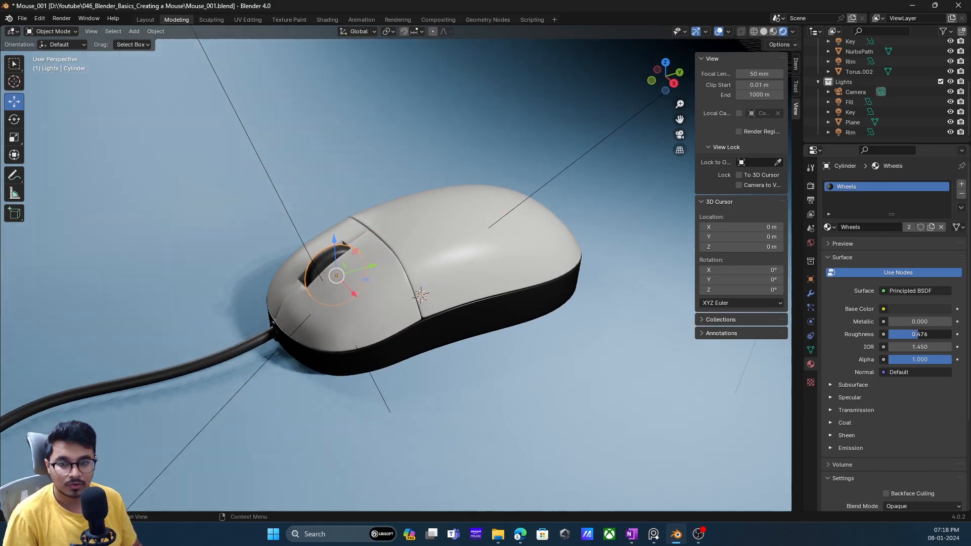
click(278, 333)
middle_drag(356, 339, 466, 322)
click(811, 242)
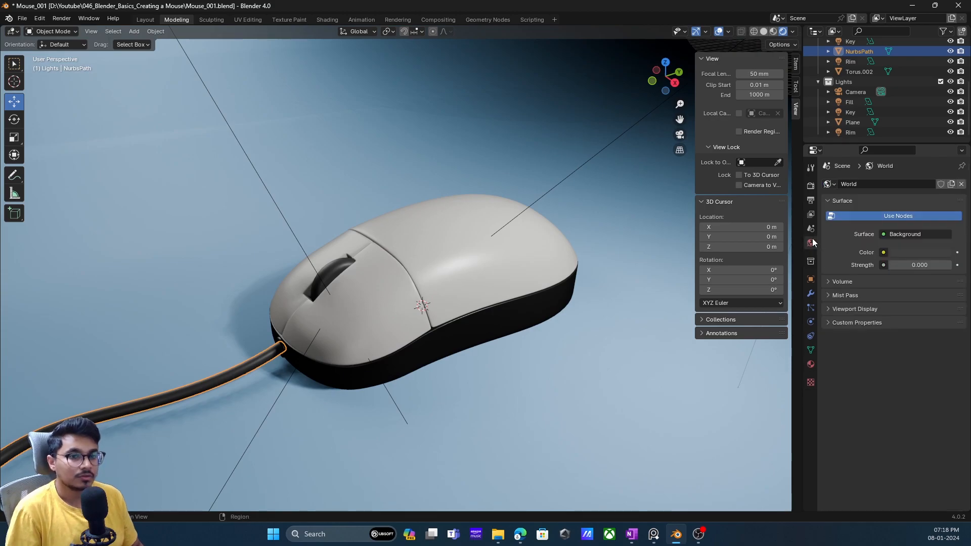
click(811, 214)
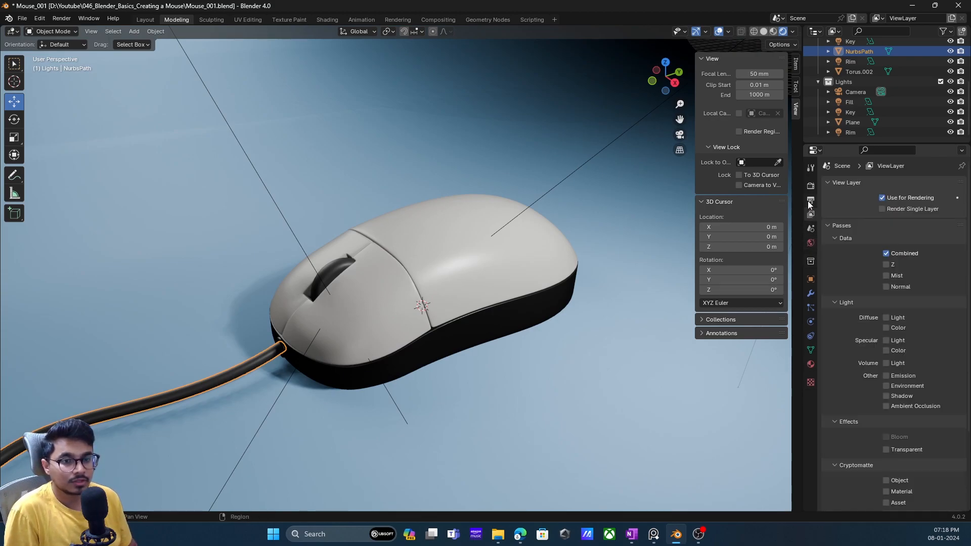
click(808, 201)
scroll(900, 279, down, 1)
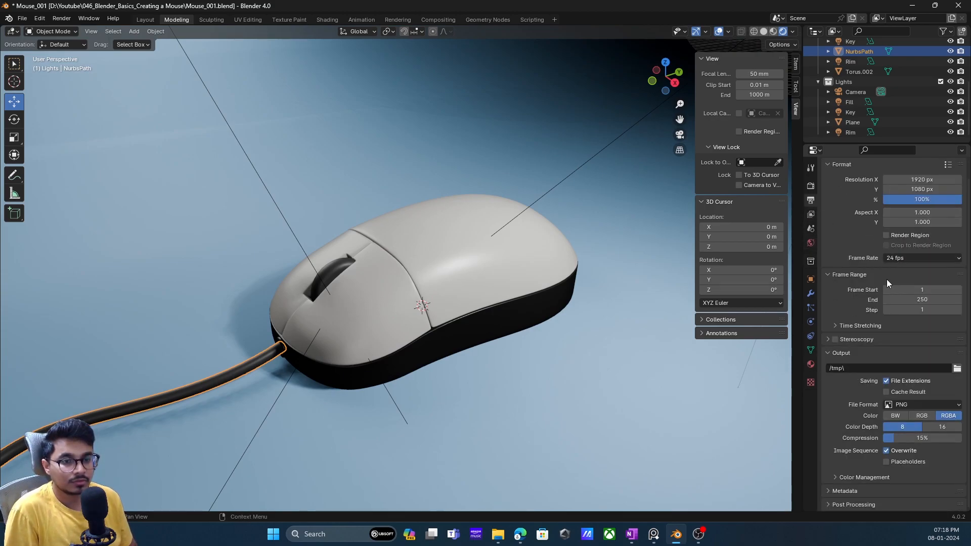
- Try ambient occlusion in the EEVEE render settings and switch it off again
click(810, 186)
click(828, 255)
click(831, 256)
click(835, 256)
click(835, 256)
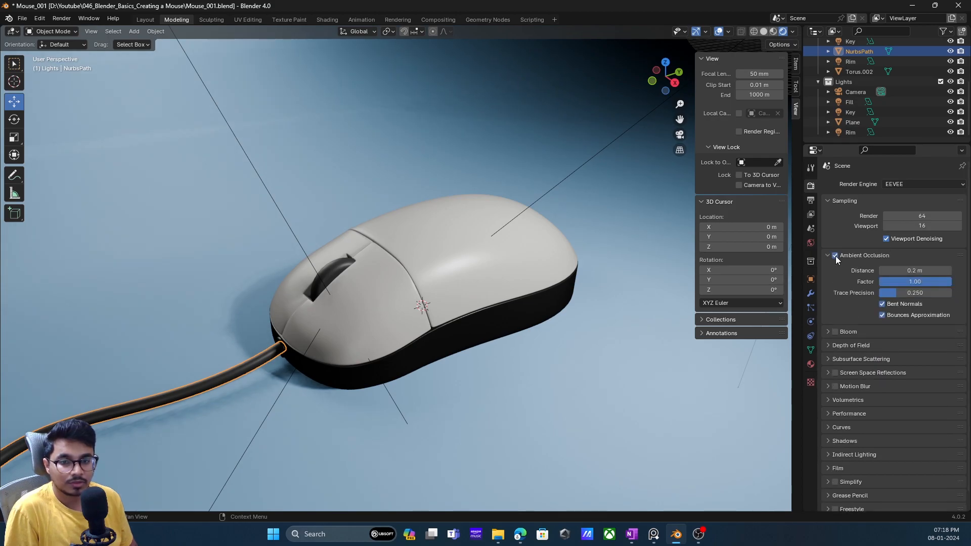
click(827, 255)
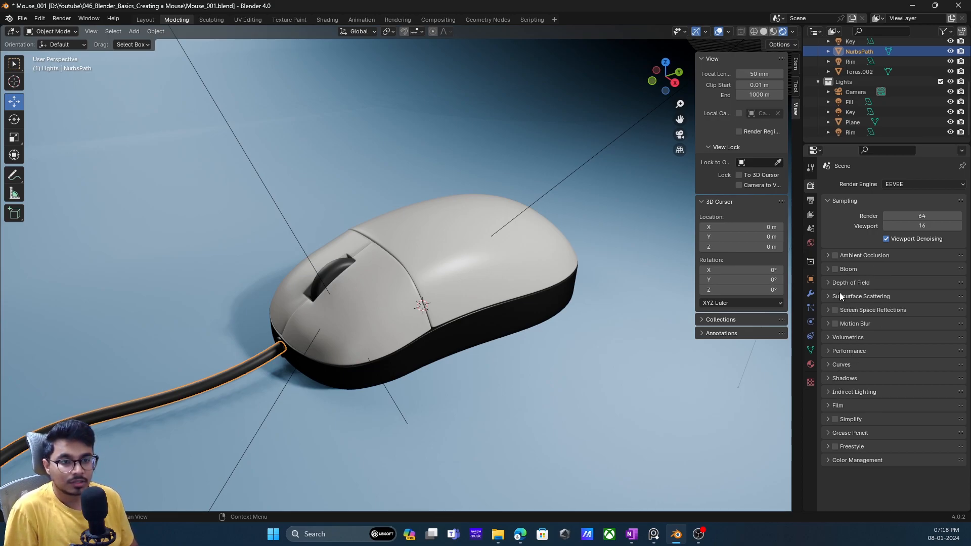
- Set the EEVEE depth of field maximum size to 152 px, select the Camera object and look through it
click(831, 283)
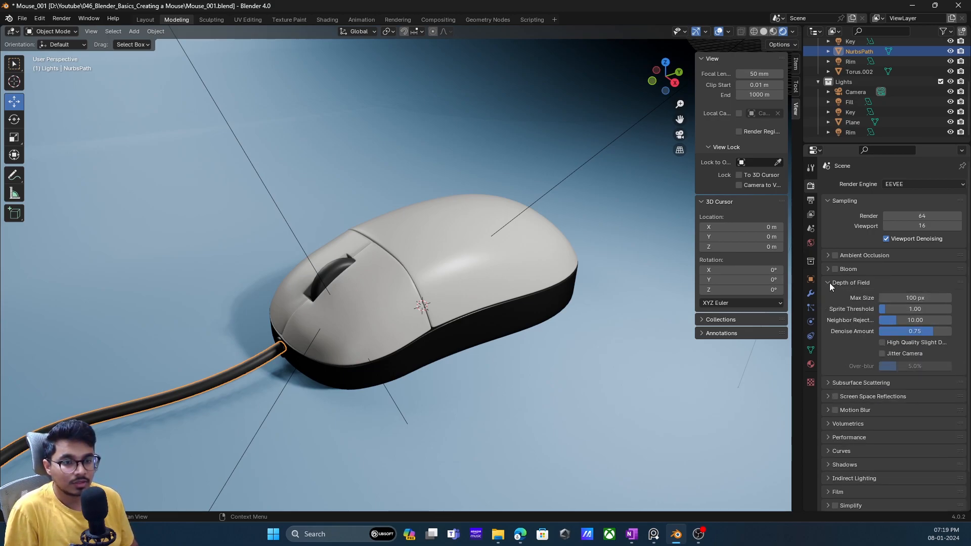
drag(915, 298, 941, 298)
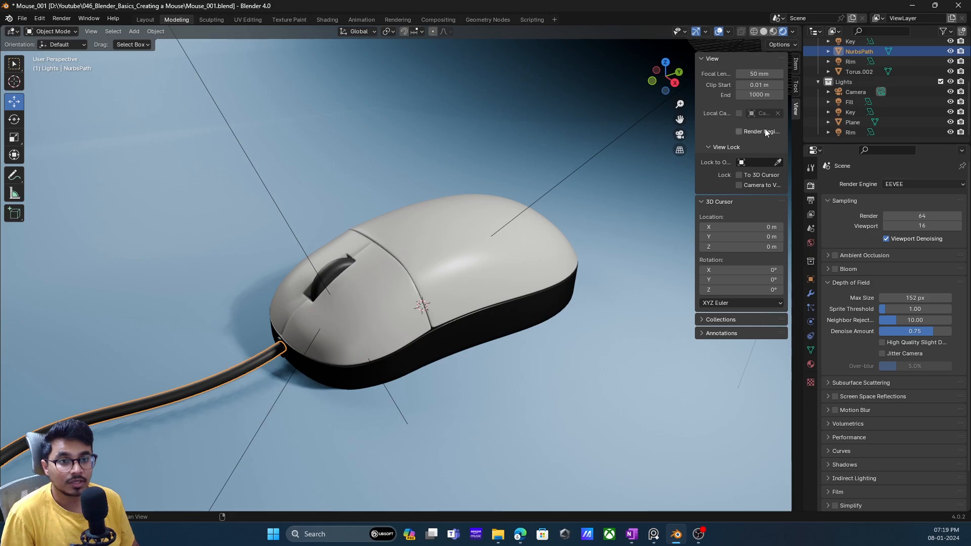
key(n)
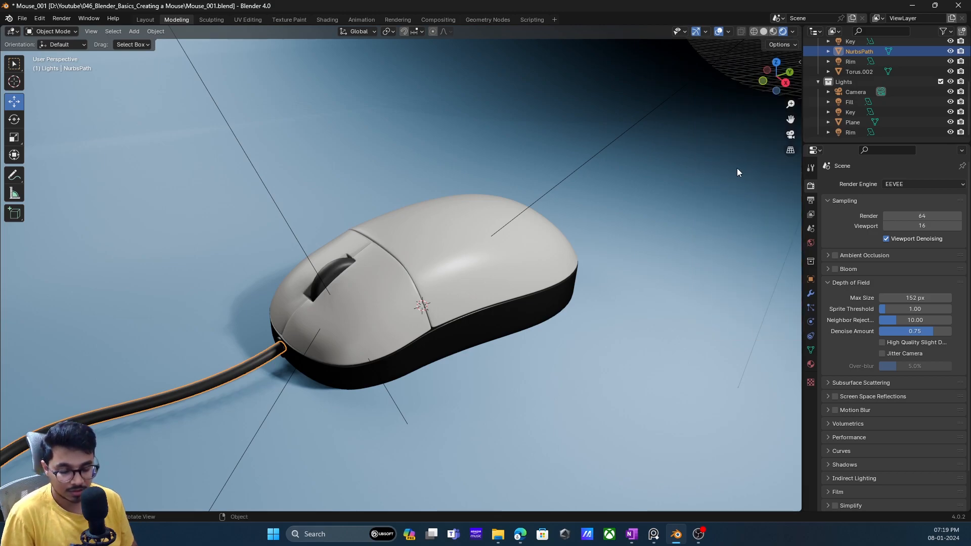
click(856, 91)
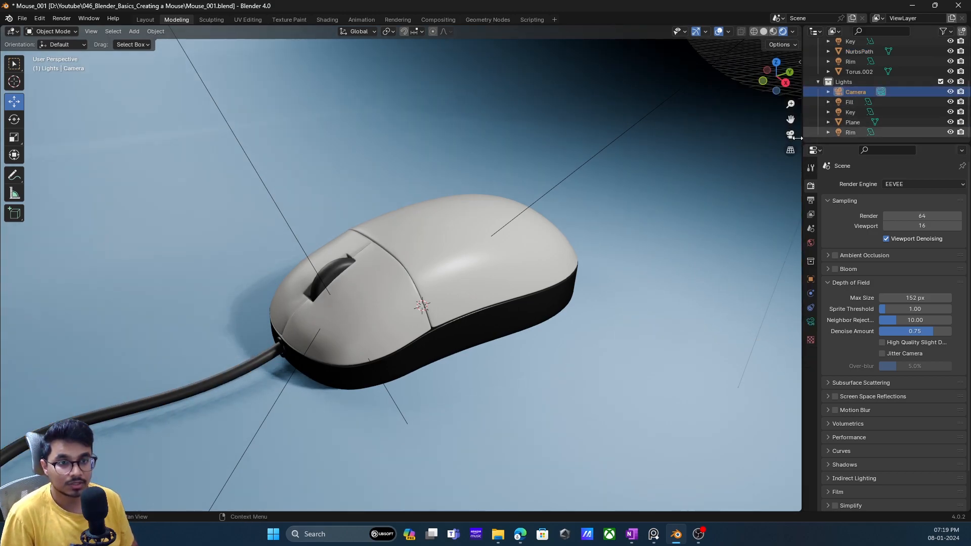
click(790, 135)
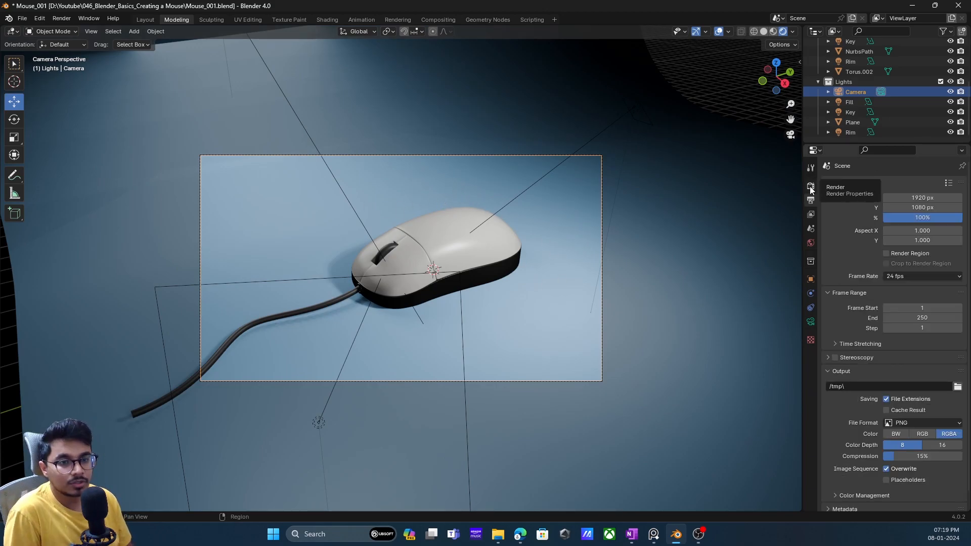
- Compare the Cycles and EEVEE render engines in the camera view and settle on Cycles
click(811, 186)
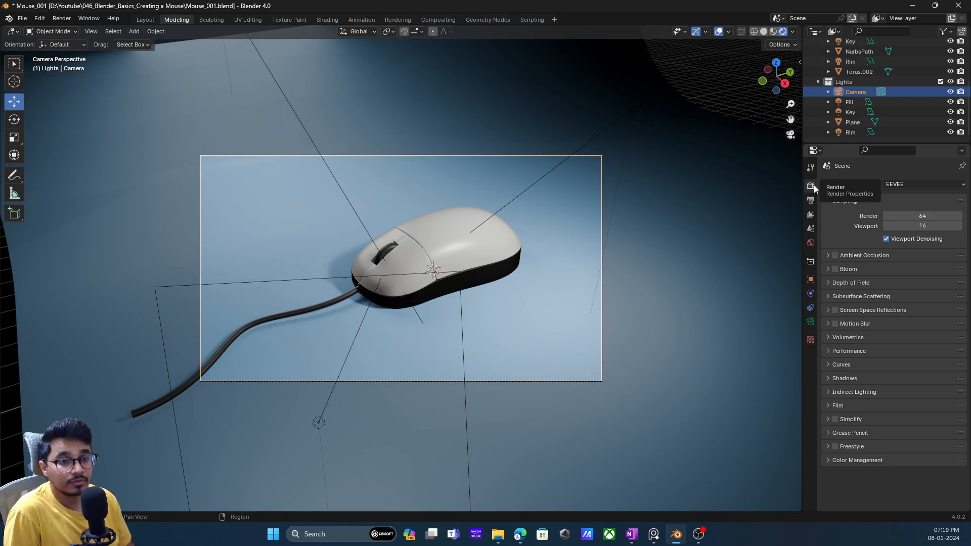
click(909, 183)
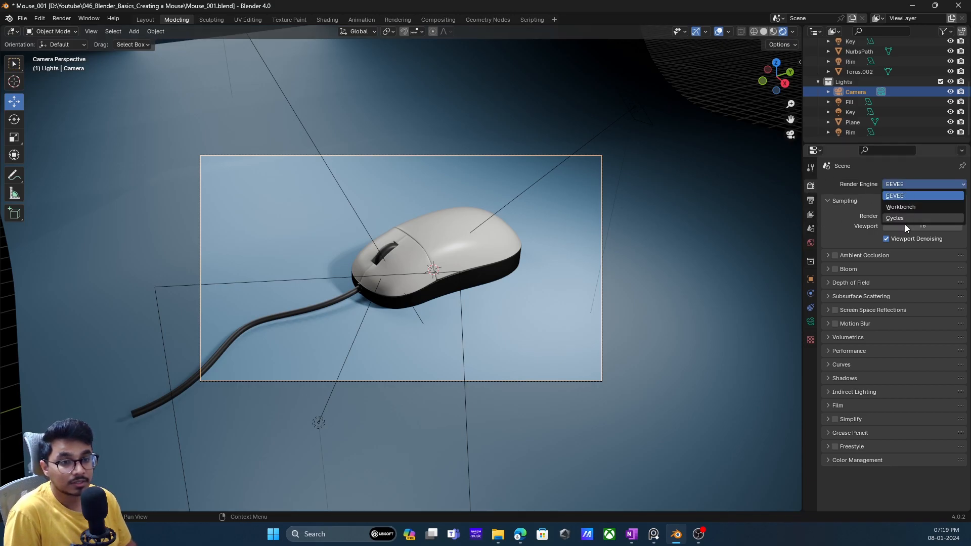
click(909, 218)
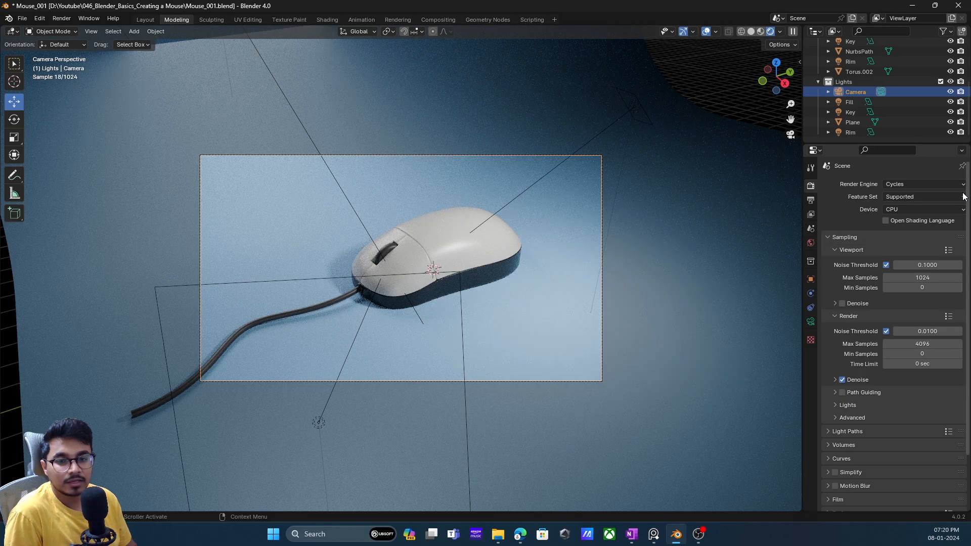
click(921, 183)
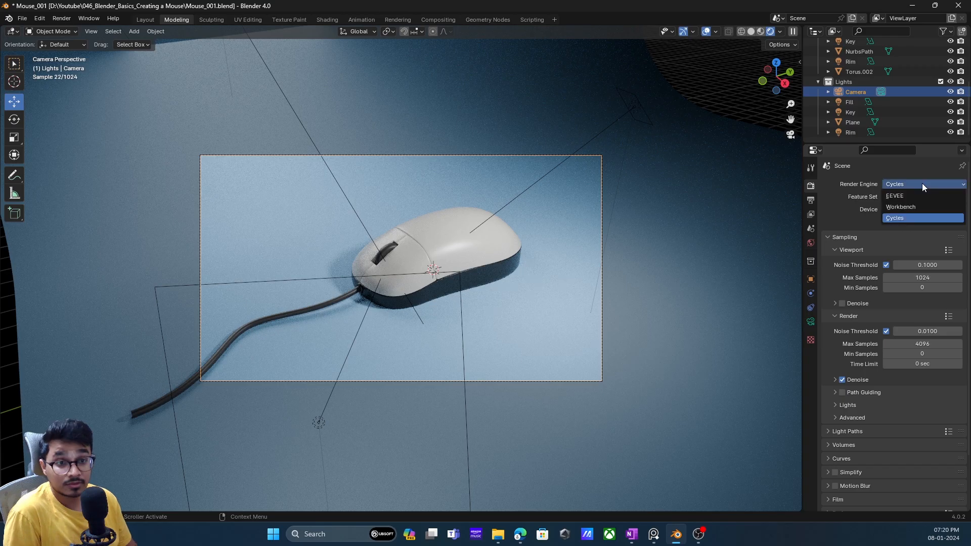
click(918, 195)
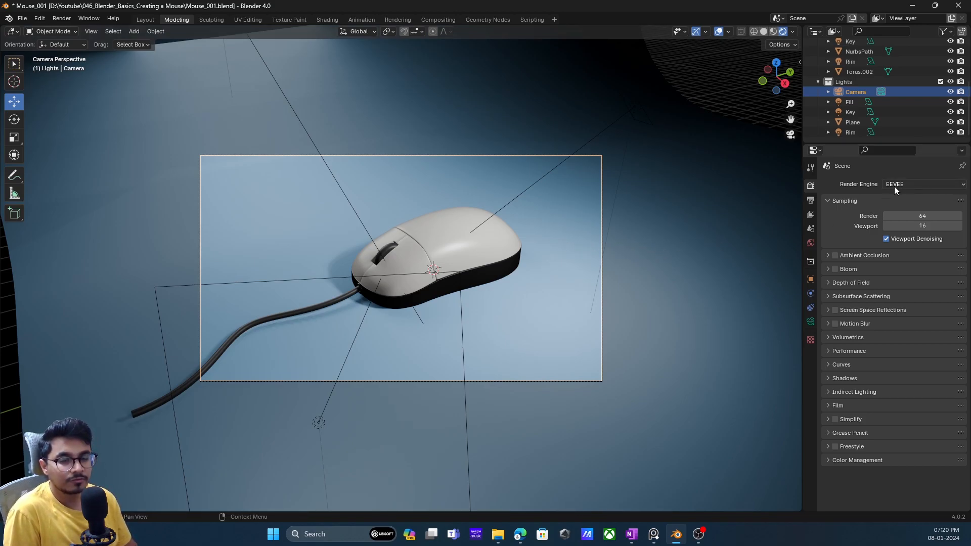
click(908, 184)
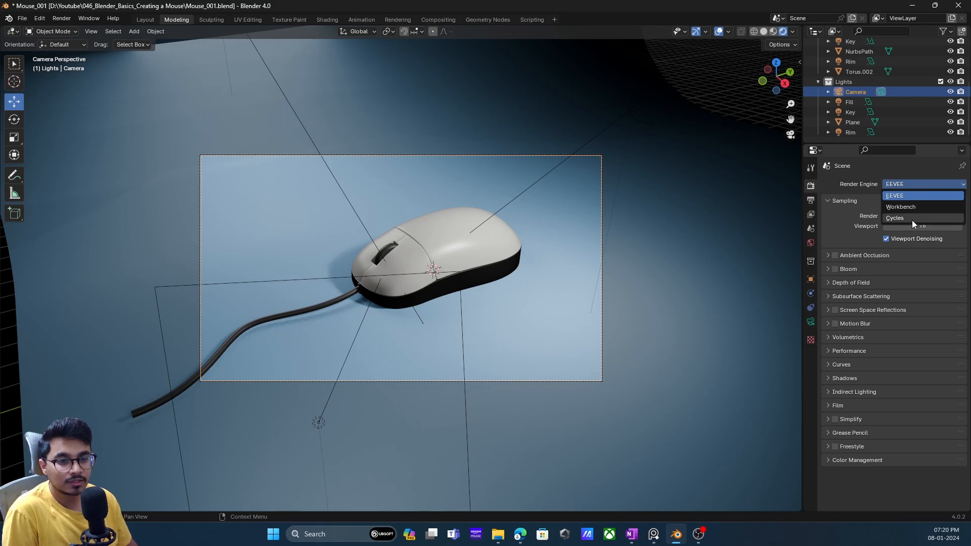
click(911, 220)
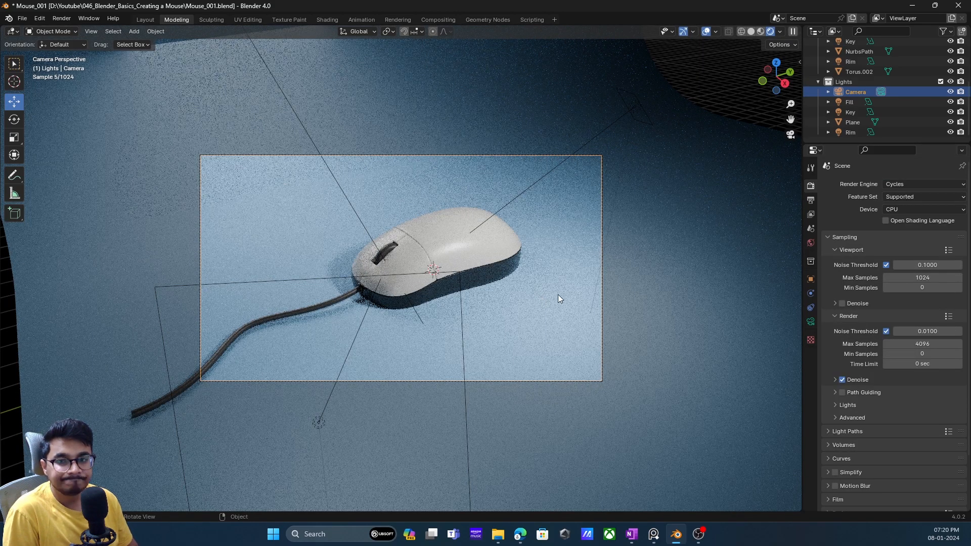
- Try a very low roughness on the backdrop's BG material and set it to 0.7
click(638, 98)
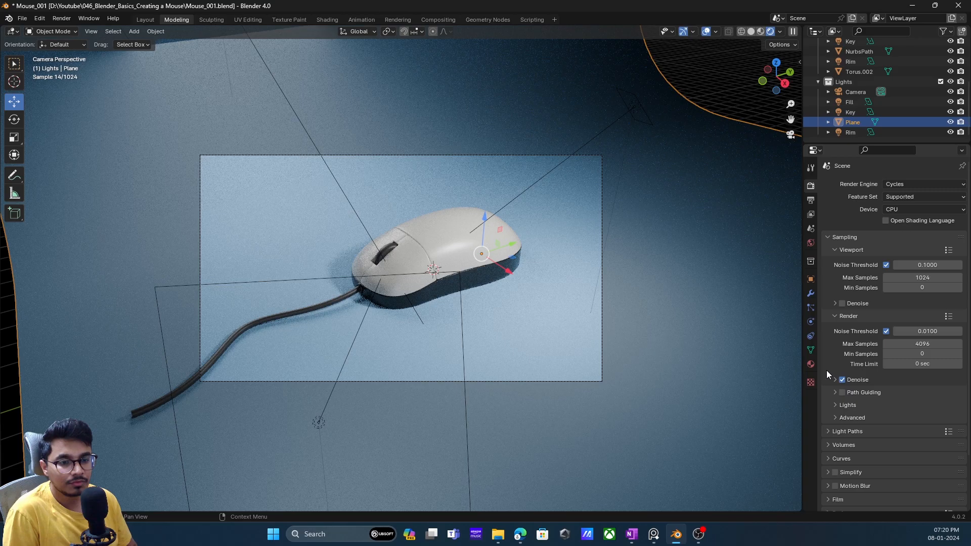
click(810, 364)
drag(894, 316, 892, 316)
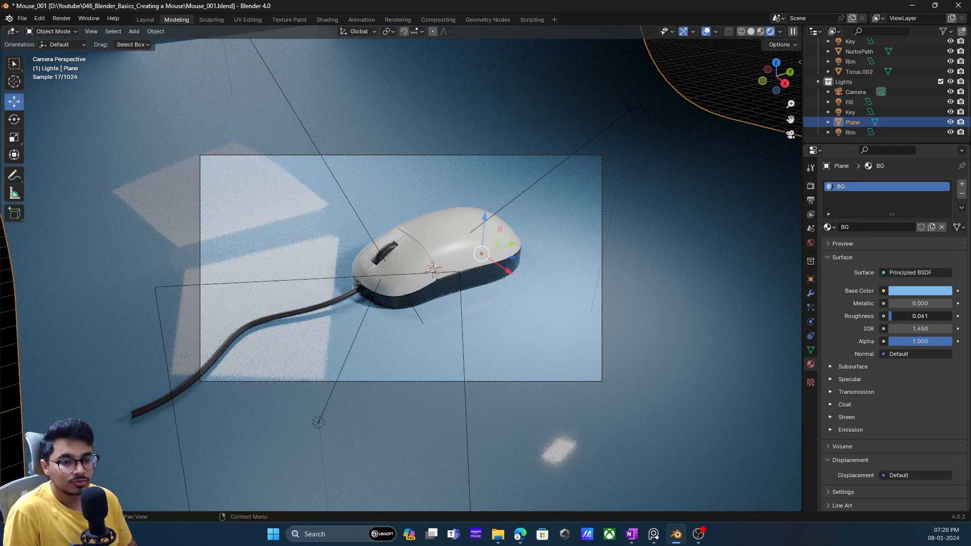
click(929, 315)
text(0)
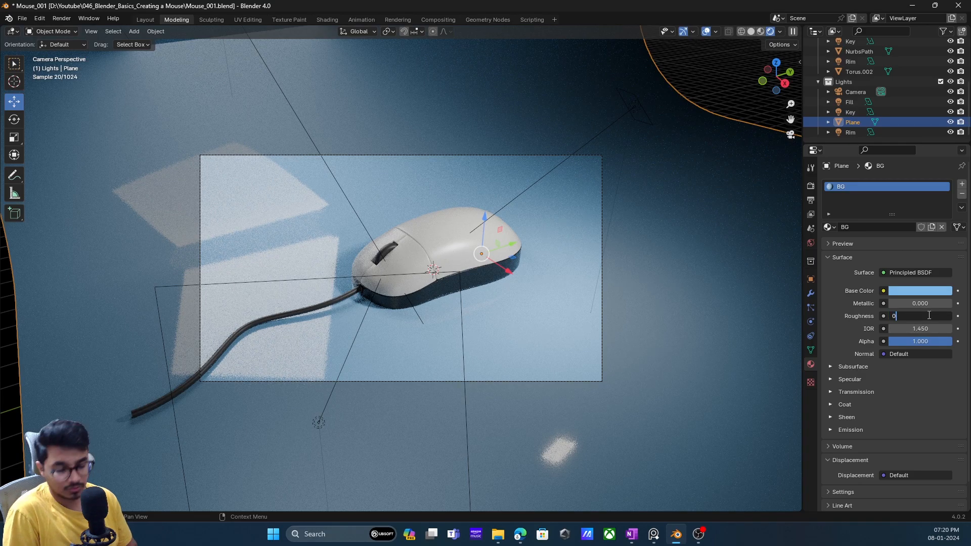
text(.7)
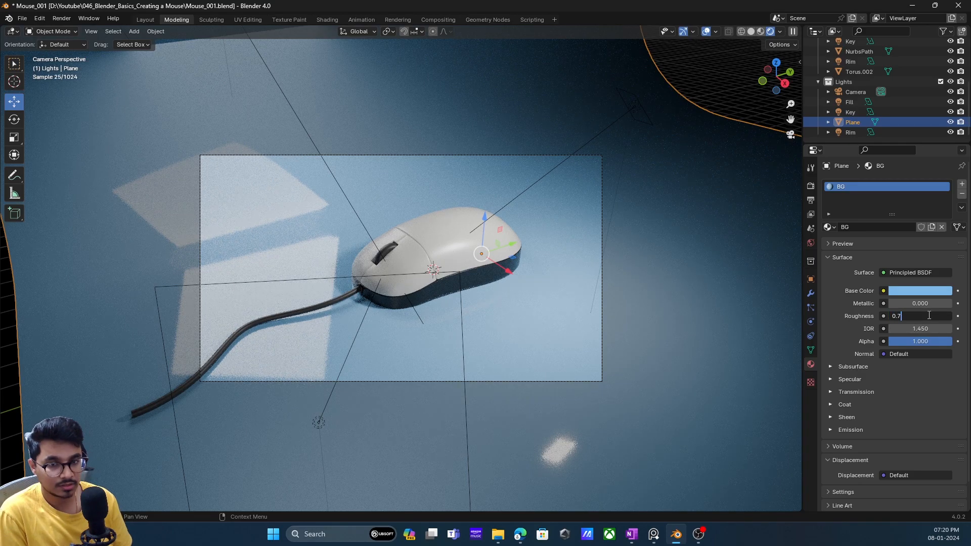
key(Return)
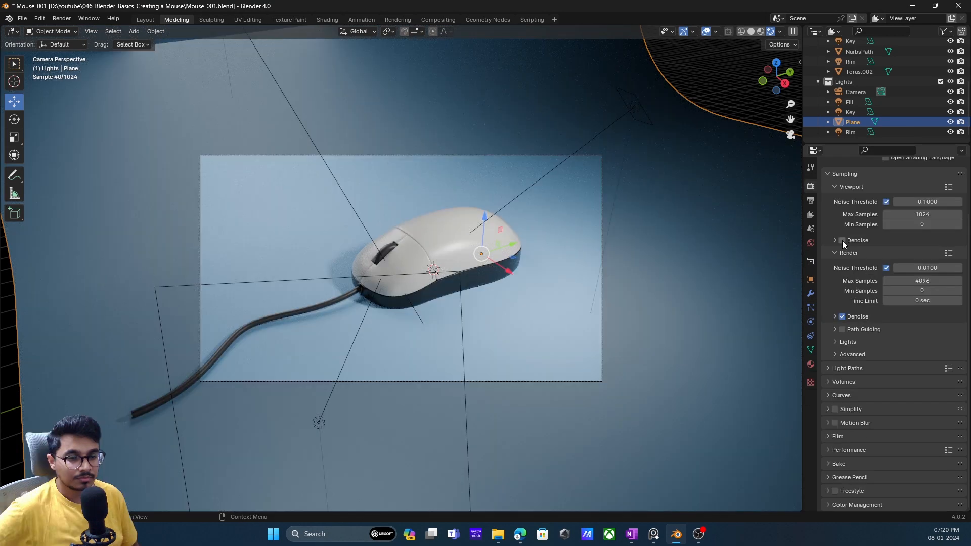
- Enable viewport denoising with the OptiX denoiser and compare the mouse with denoising off and on
click(843, 241)
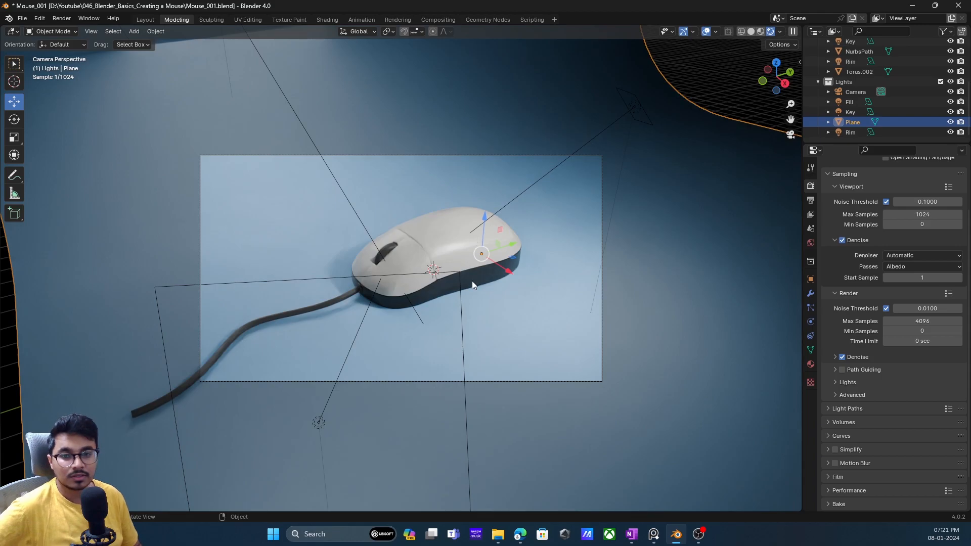
middle_drag(465, 281, 508, 297)
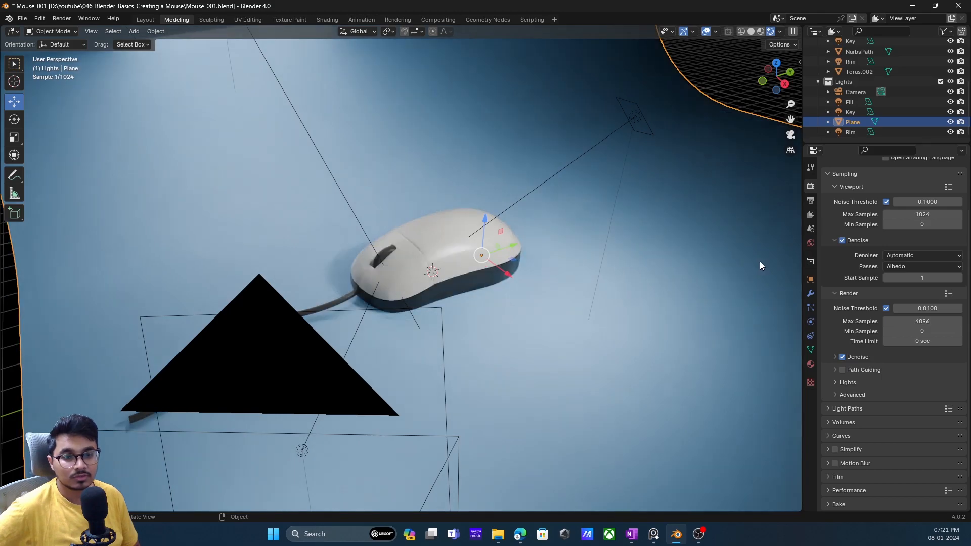
click(907, 256)
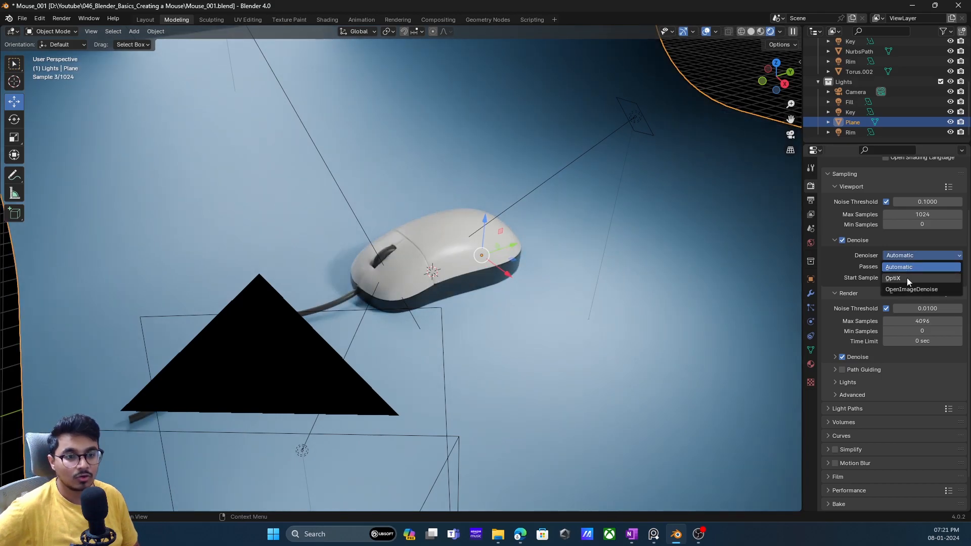
click(906, 277)
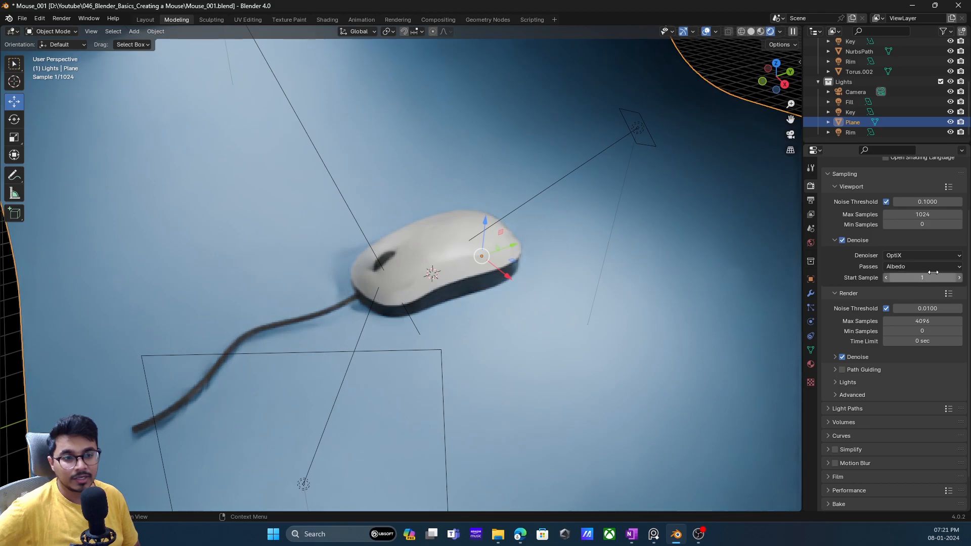
click(843, 240)
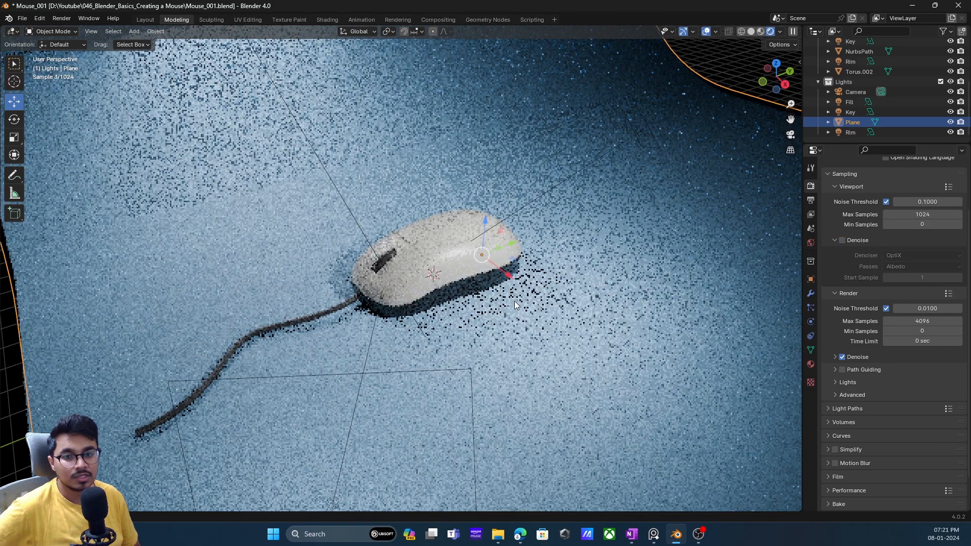
middle_drag(514, 306, 502, 307)
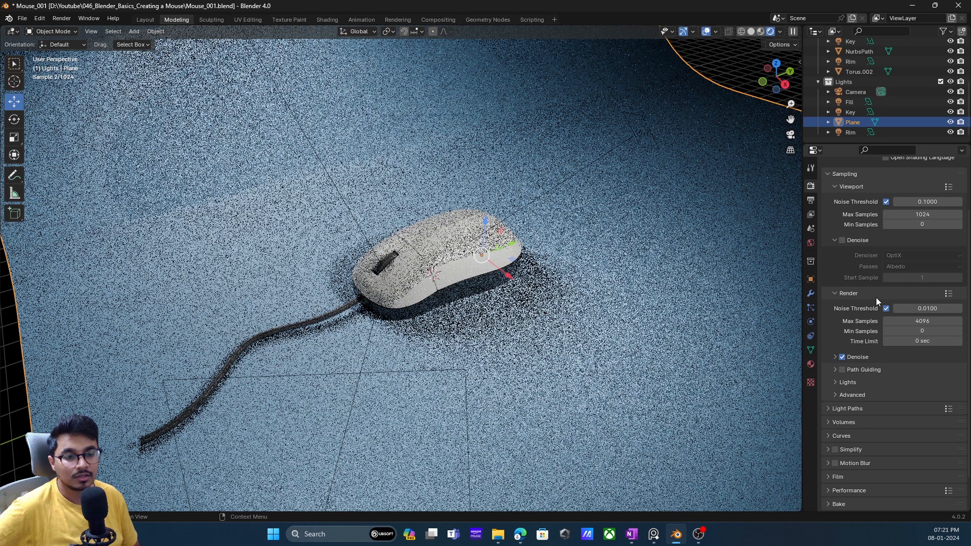
click(843, 241)
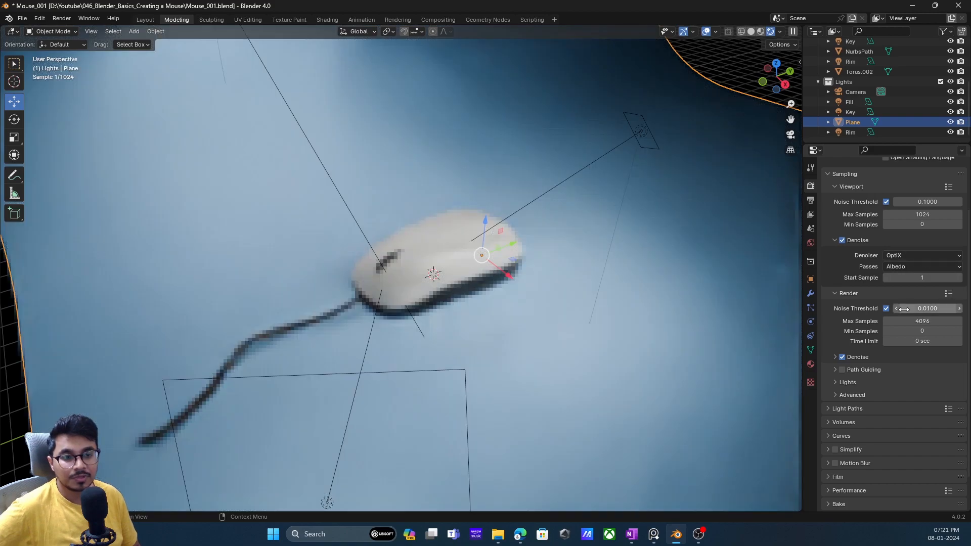
- Look through the camera, lock it to the view and slightly adjust its angle on the mouse
click(789, 134)
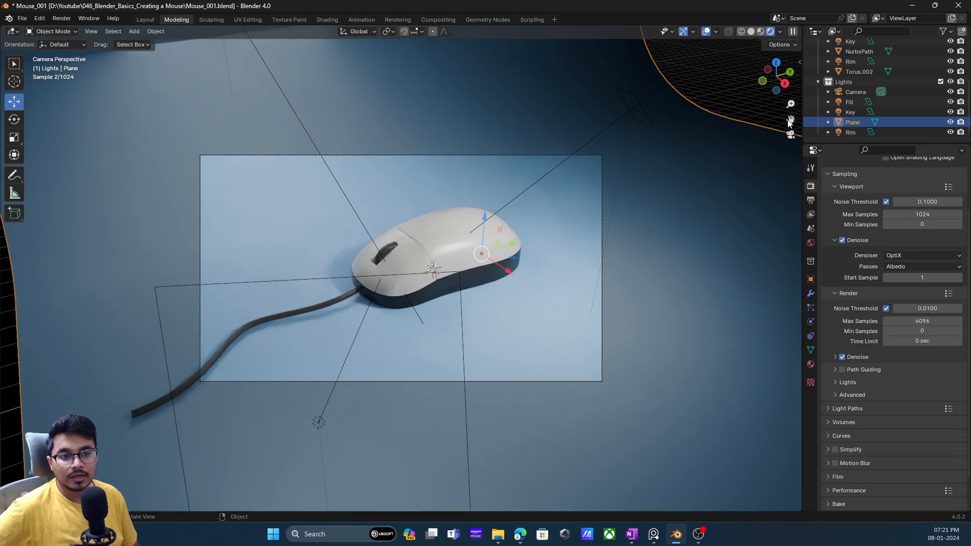
key(n)
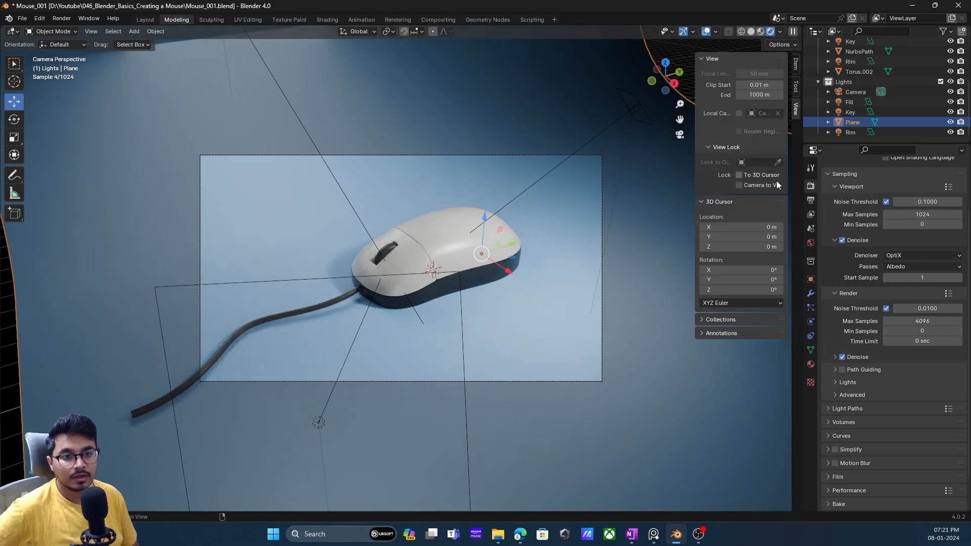
click(776, 185)
middle_drag(480, 271, 517, 260)
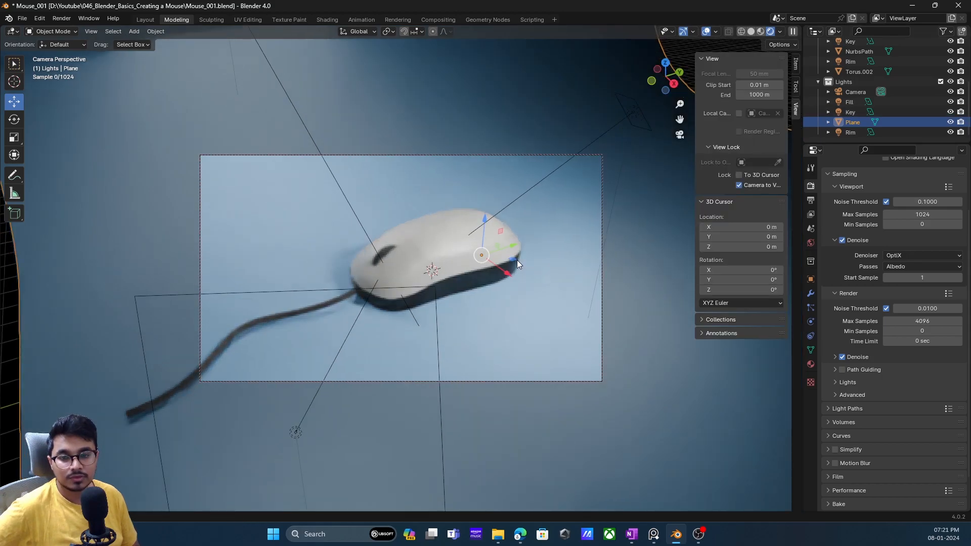
- Look over the Rendering workspace, return to the Layout workspace and check the mouse's framing through the camera
click(398, 19)
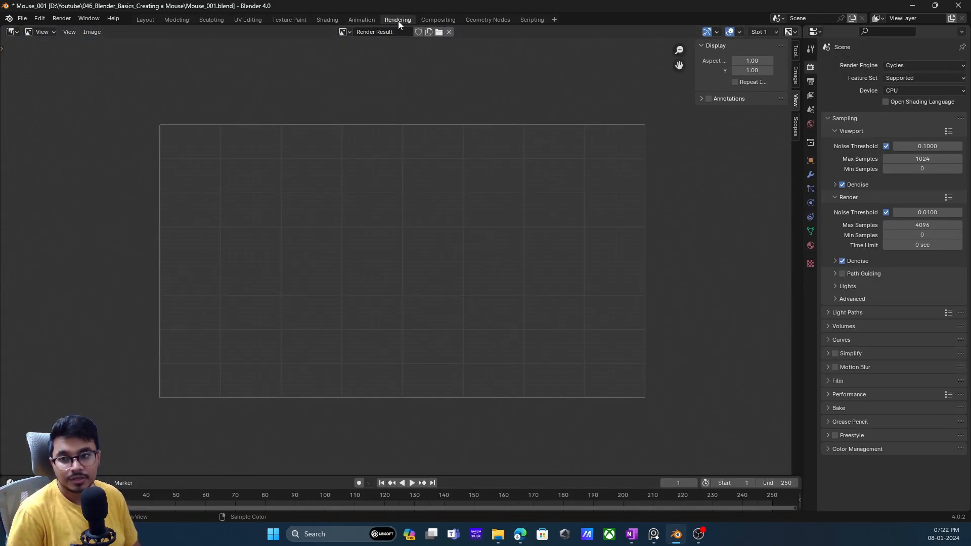
click(61, 18)
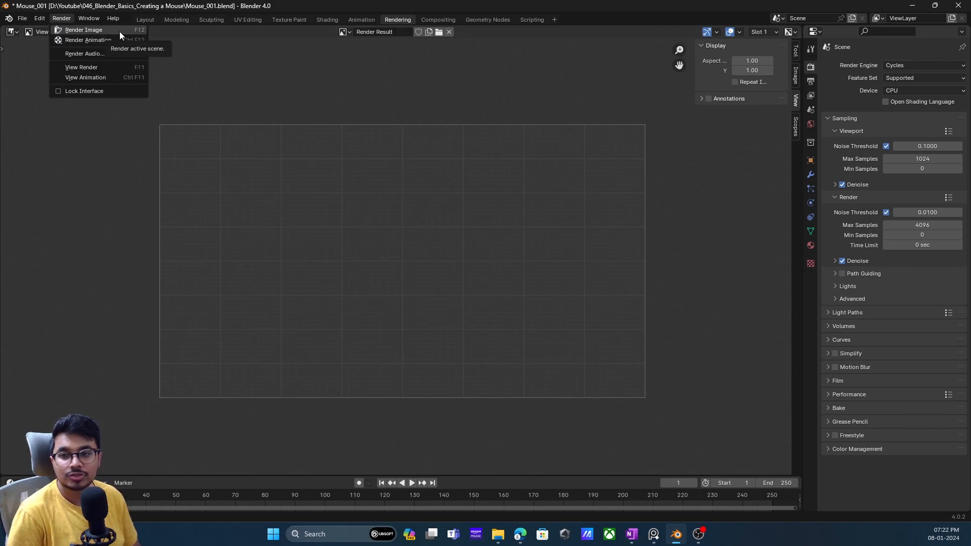
click(55, 16)
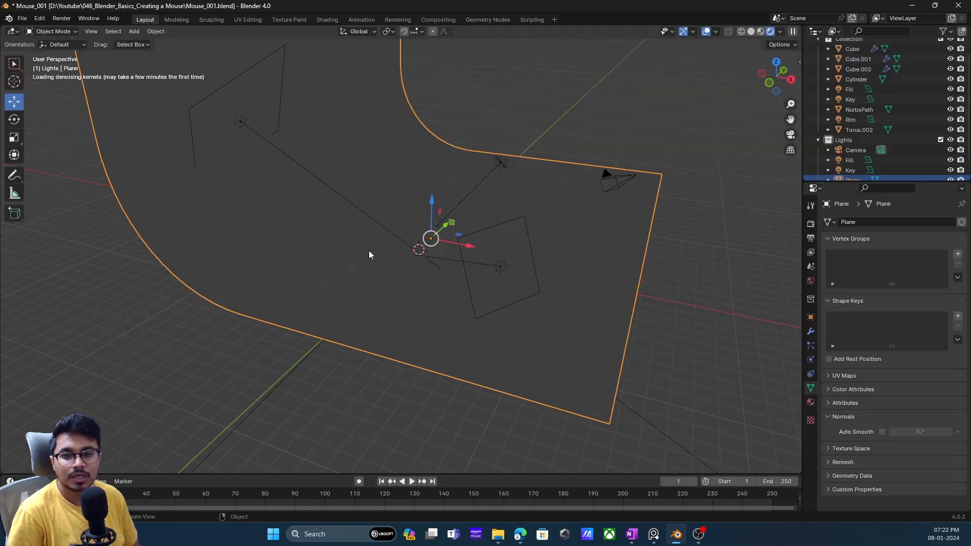
click(146, 20)
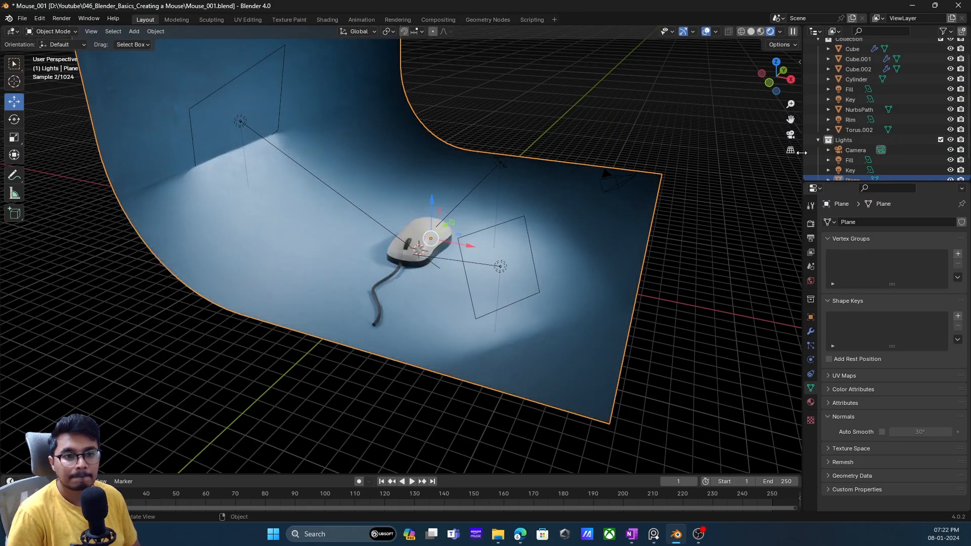
click(790, 135)
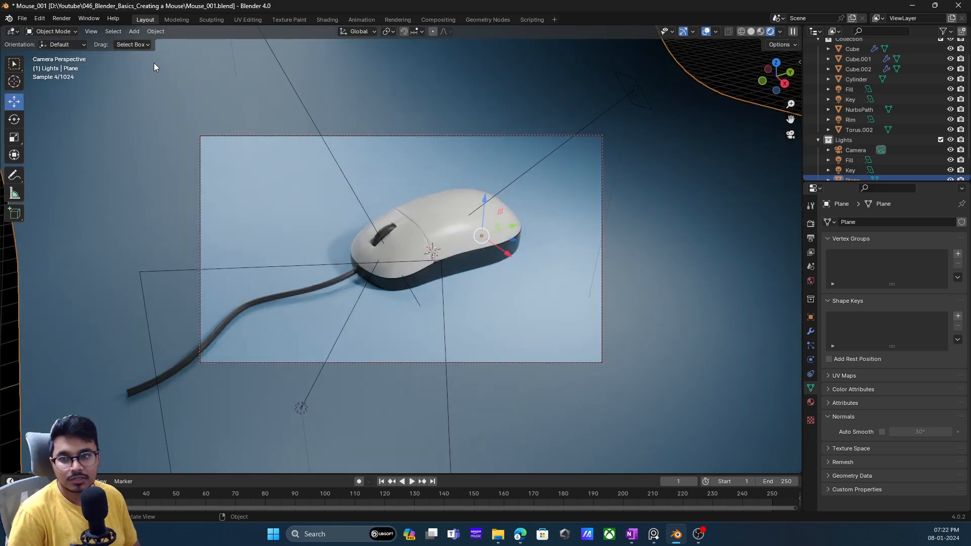
- Render the still image of the mouse from the Rendering workspace and close the separate render window
click(407, 19)
click(62, 19)
click(73, 31)
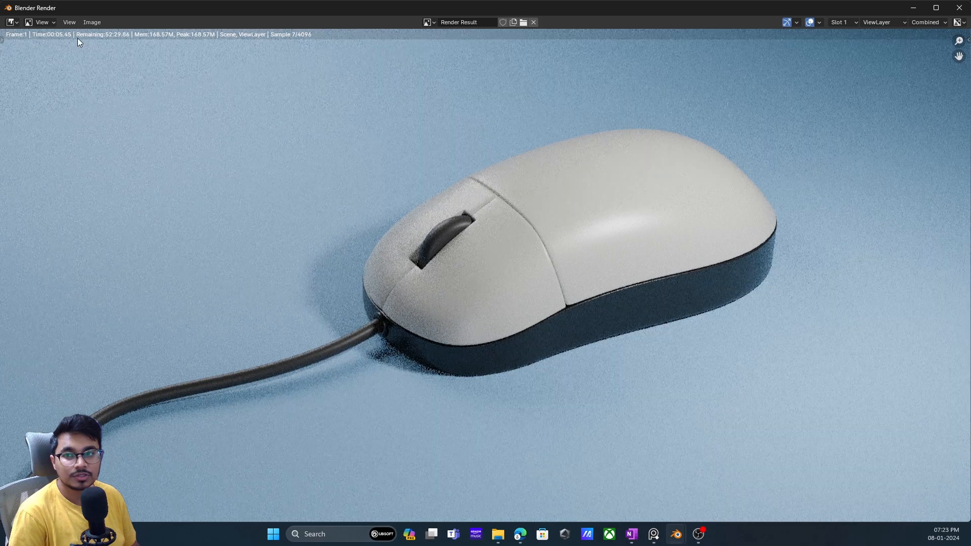
key(Escape)
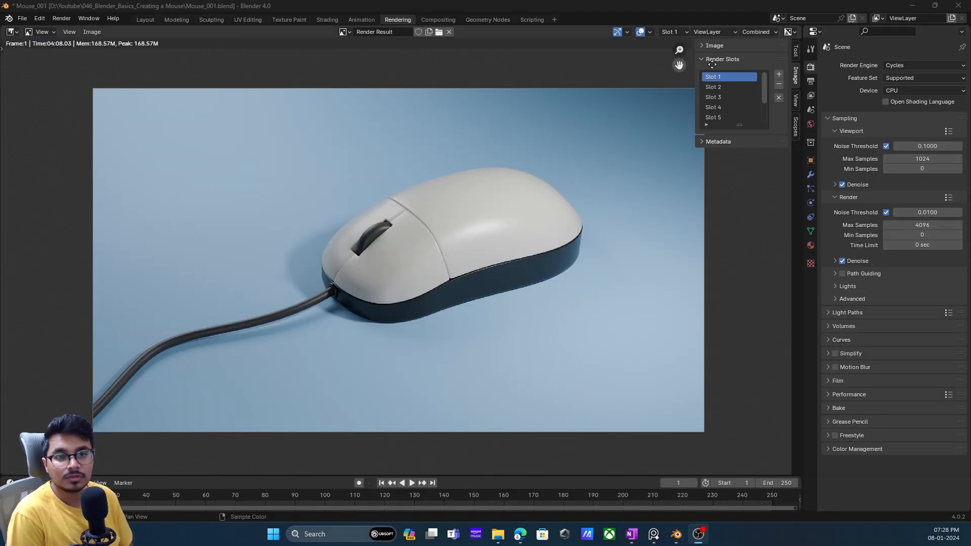
- Hide the image editor's sidebar and compare render Slot 2 with Slot 1, returning to Slot 1
click(714, 59)
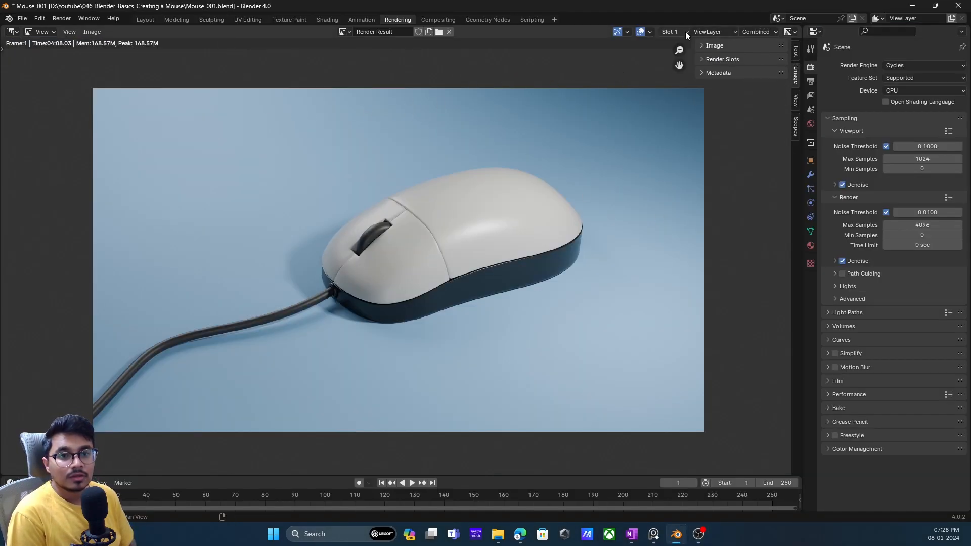
key(n)
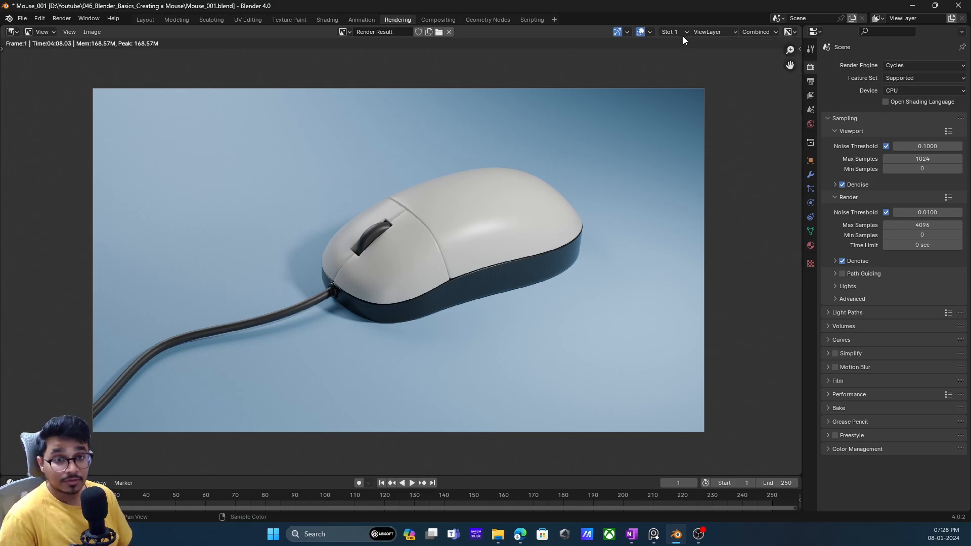
click(672, 32)
click(677, 54)
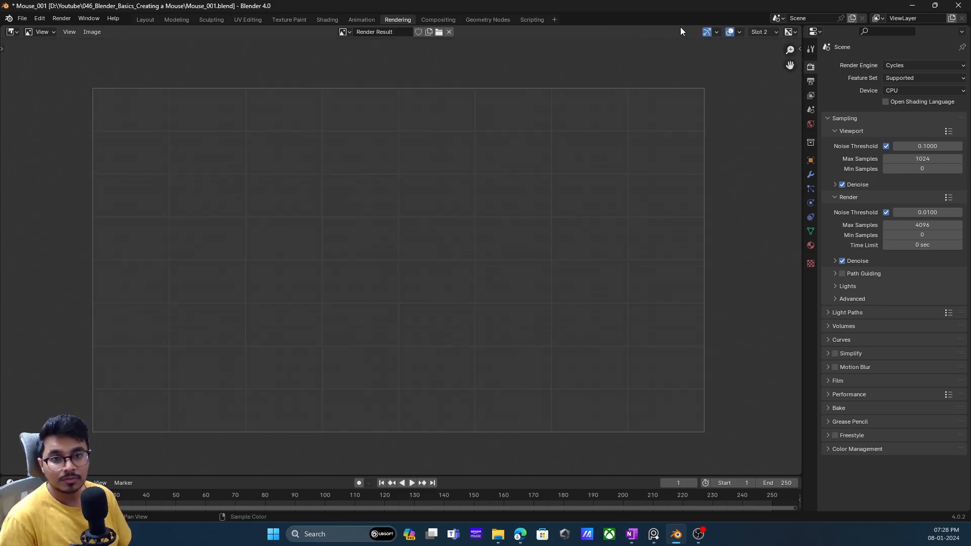
click(758, 32)
click(765, 53)
click(761, 32)
click(764, 47)
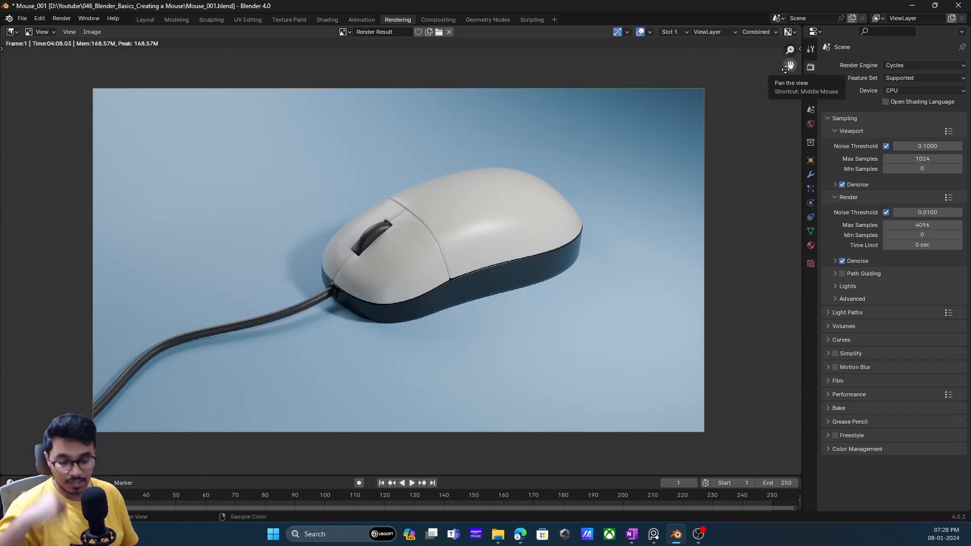
key(n)
key(n)
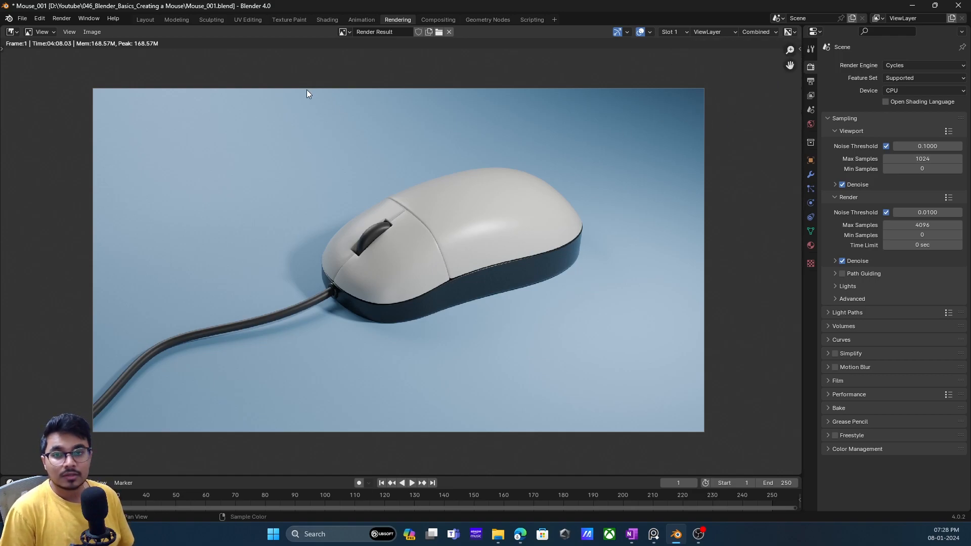
- Start saving the render result as a new PNG image and choose the project's Screenshots folder as its destination
click(76, 31)
mouse_move(92, 32)
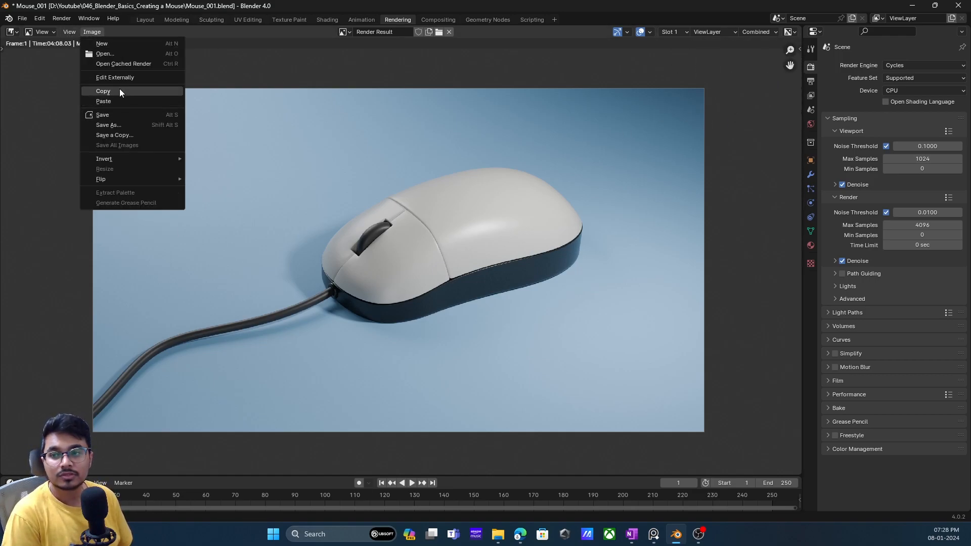
click(123, 126)
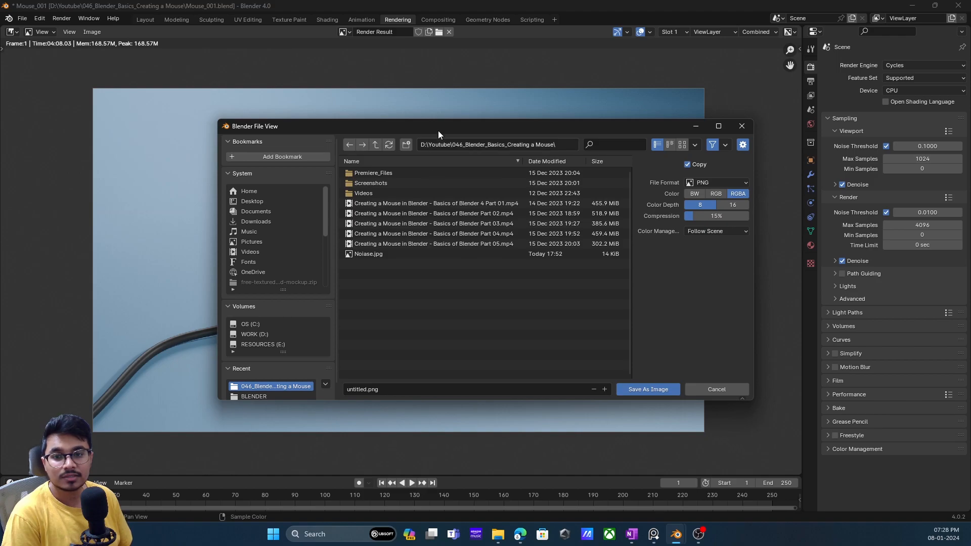
drag(437, 132, 386, 101)
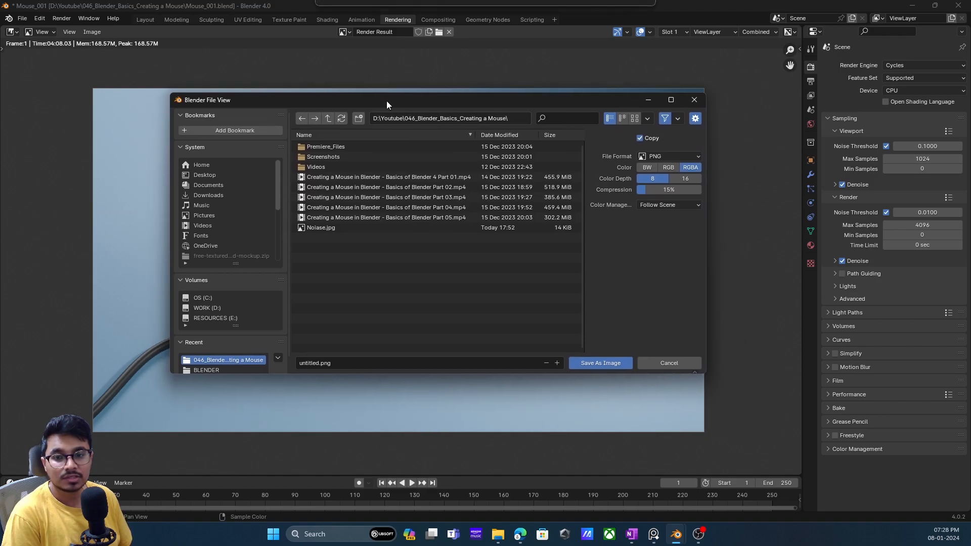
click(326, 157)
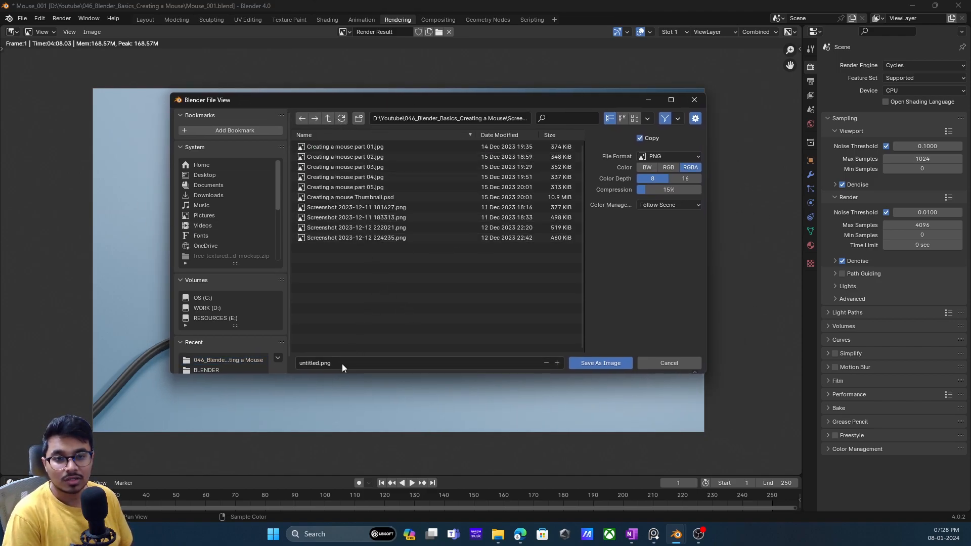